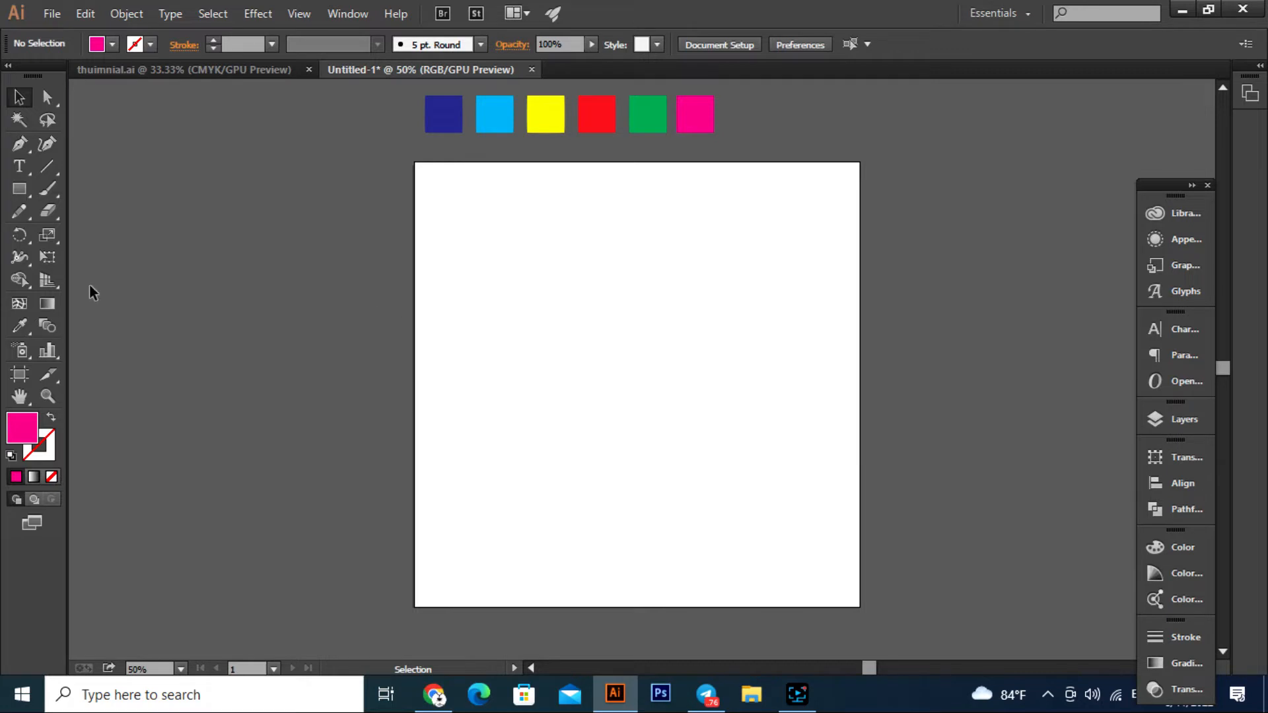
Draw a pink circle with the Ellipse tool and centre it on the artboard.
drag(27, 197, 102, 237)
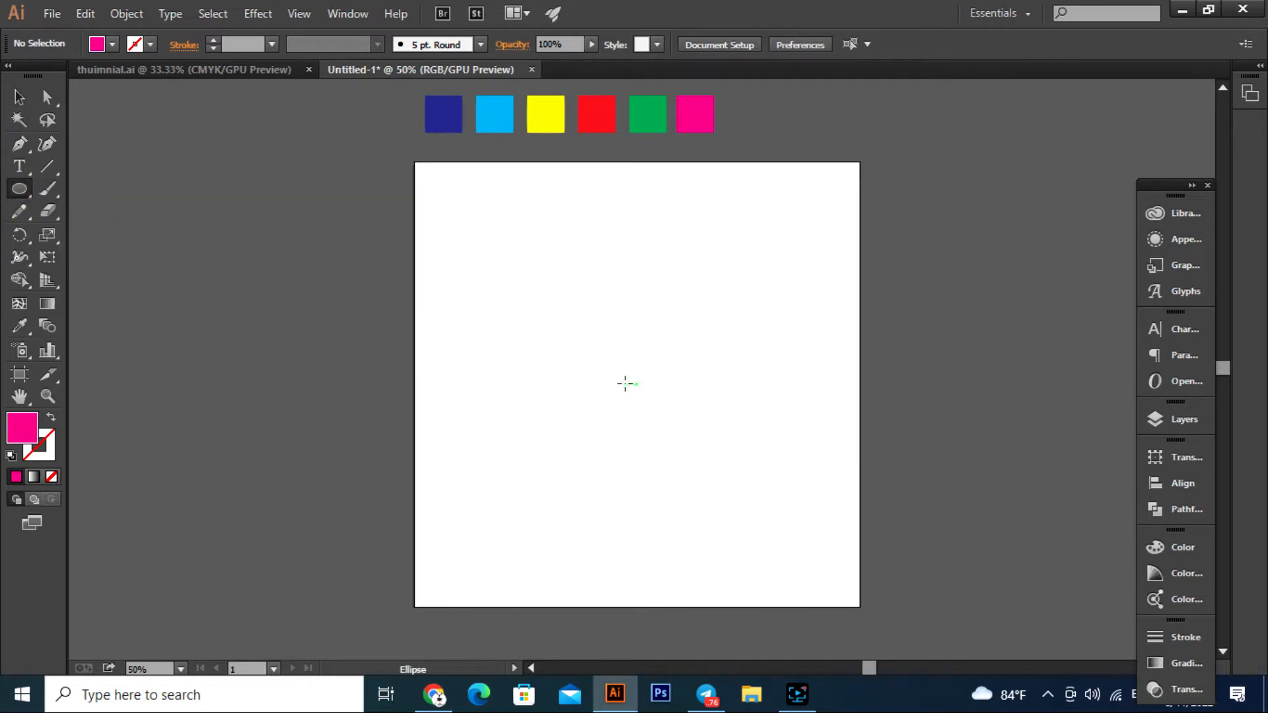
drag(636, 383, 714, 477)
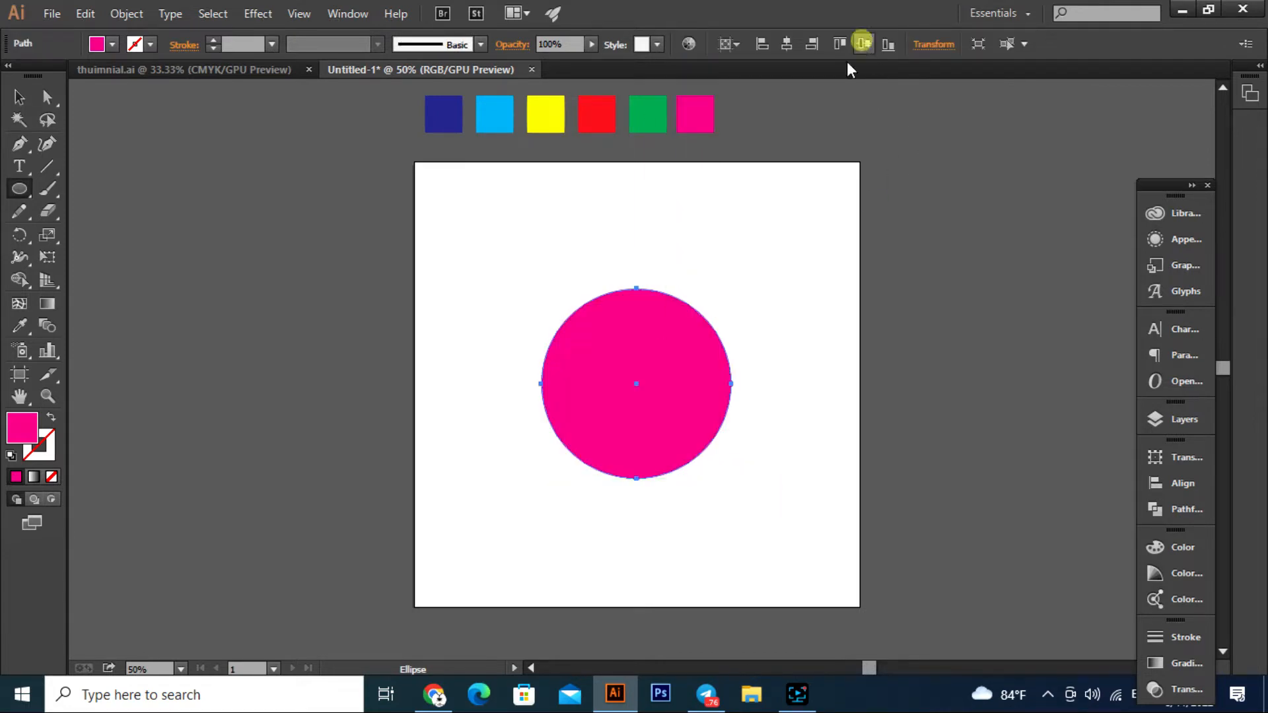
click(787, 43)
click(20, 97)
click(268, 231)
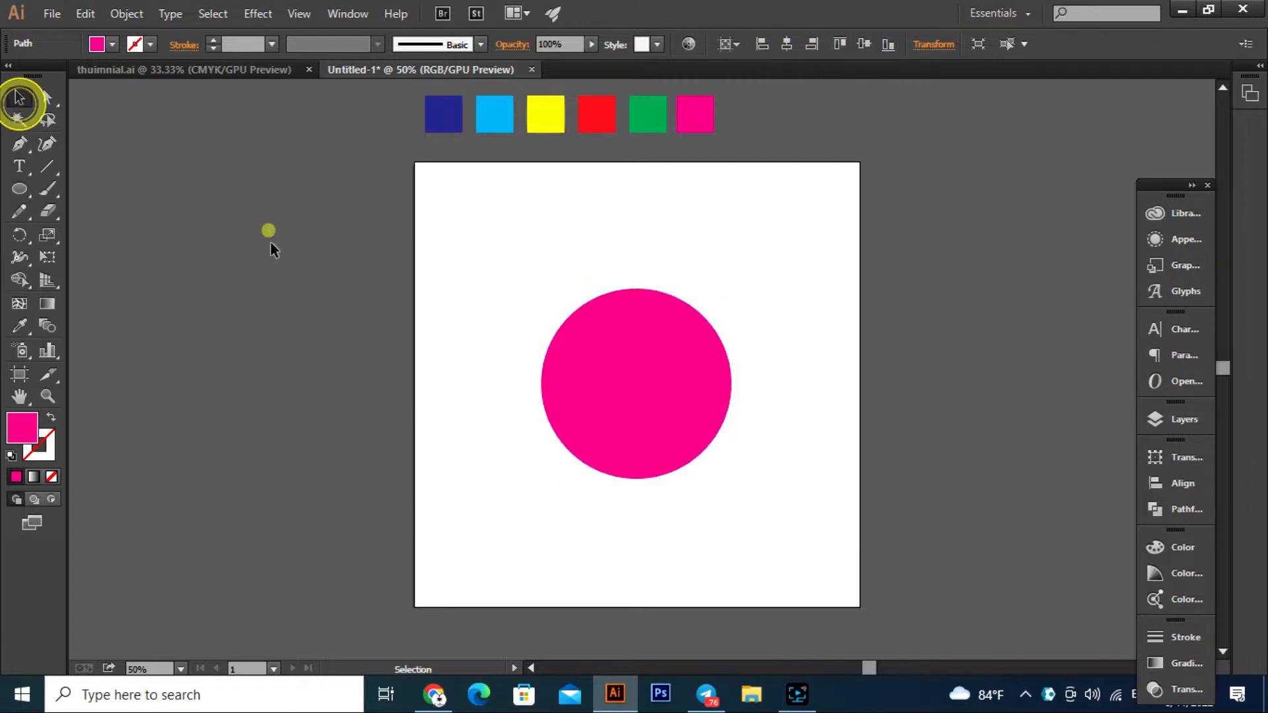
Scale the pink circle down slightly and proportionally around its centre.
scroll(680, 399, up, 1)
click(676, 400)
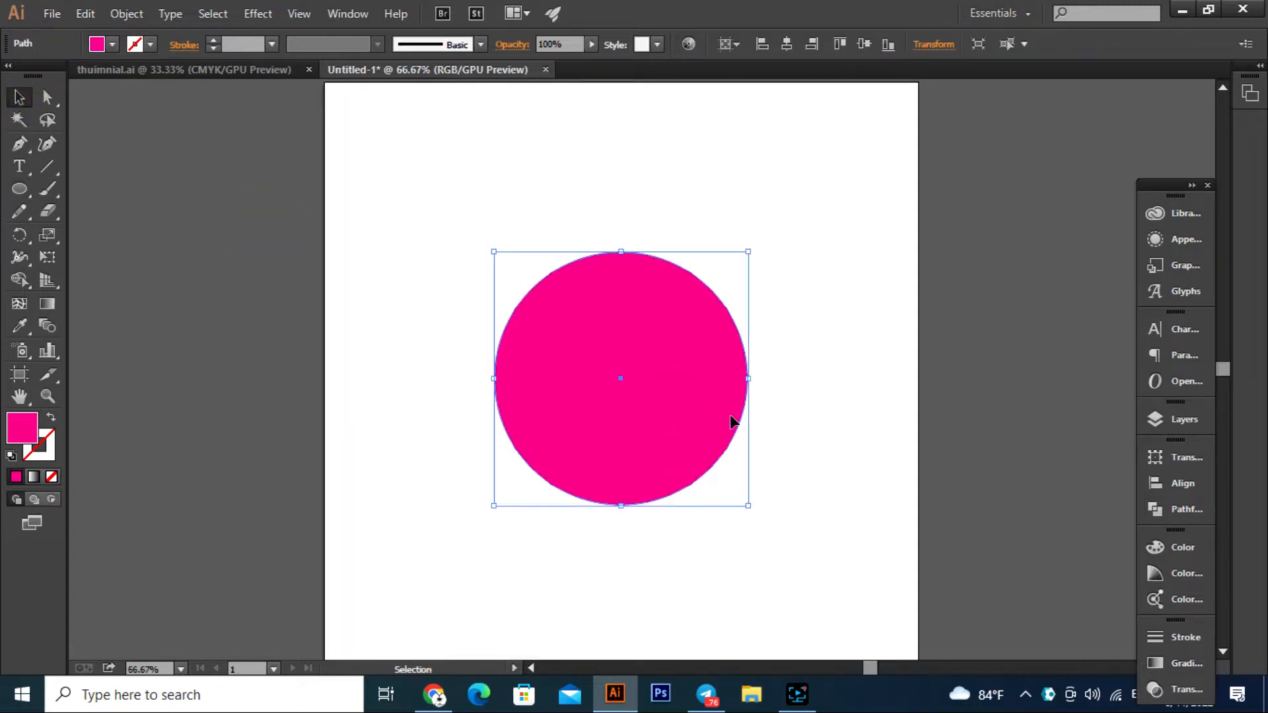
drag(752, 510, 727, 482)
click(785, 449)
click(672, 429)
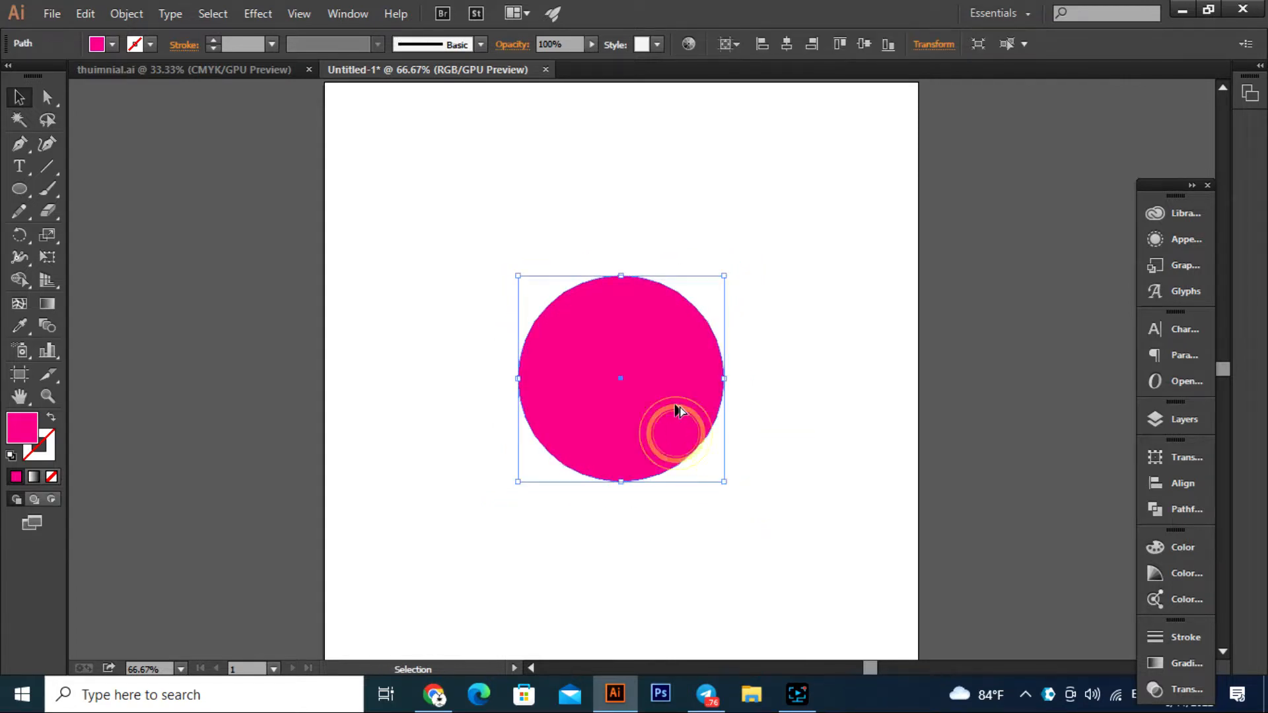
Duplicate the circle horizontally to the right so the copy's left edge meets the original circle's centre.
scroll(674, 426, up, 3)
drag(260, 368, 566, 394)
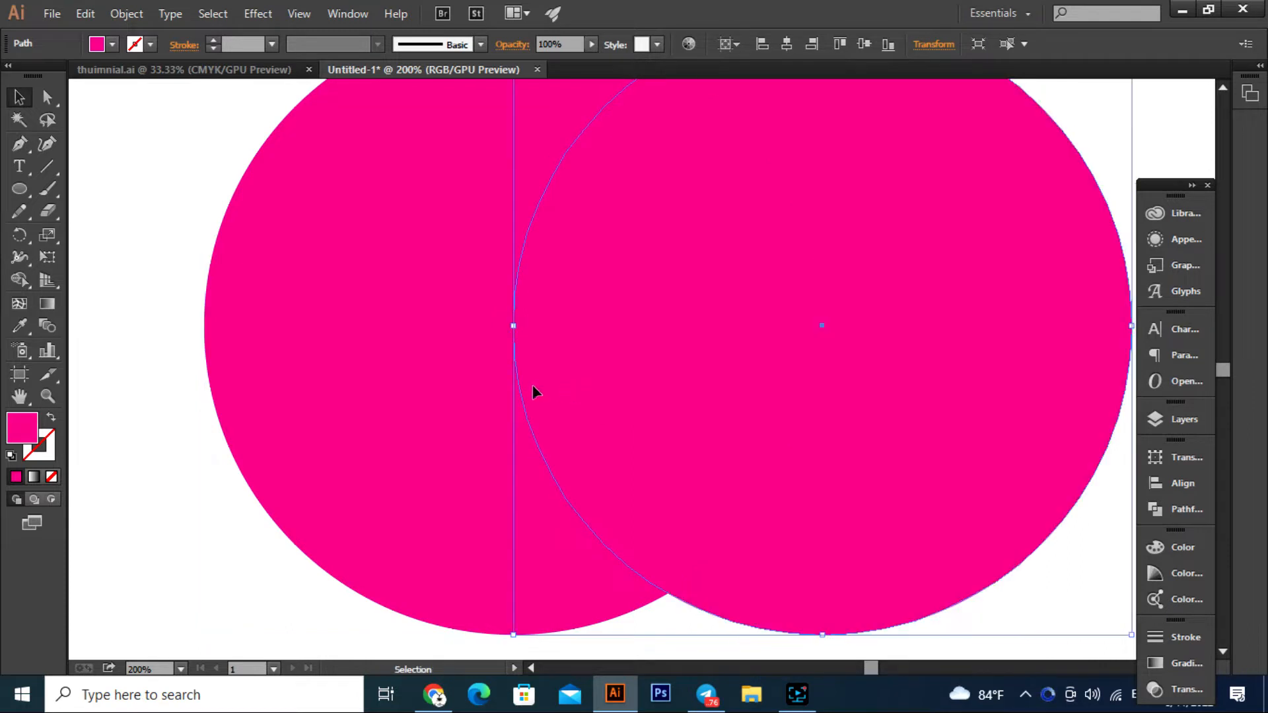
scroll(538, 388, down, 3)
scroll(539, 388, down, 1)
click(802, 439)
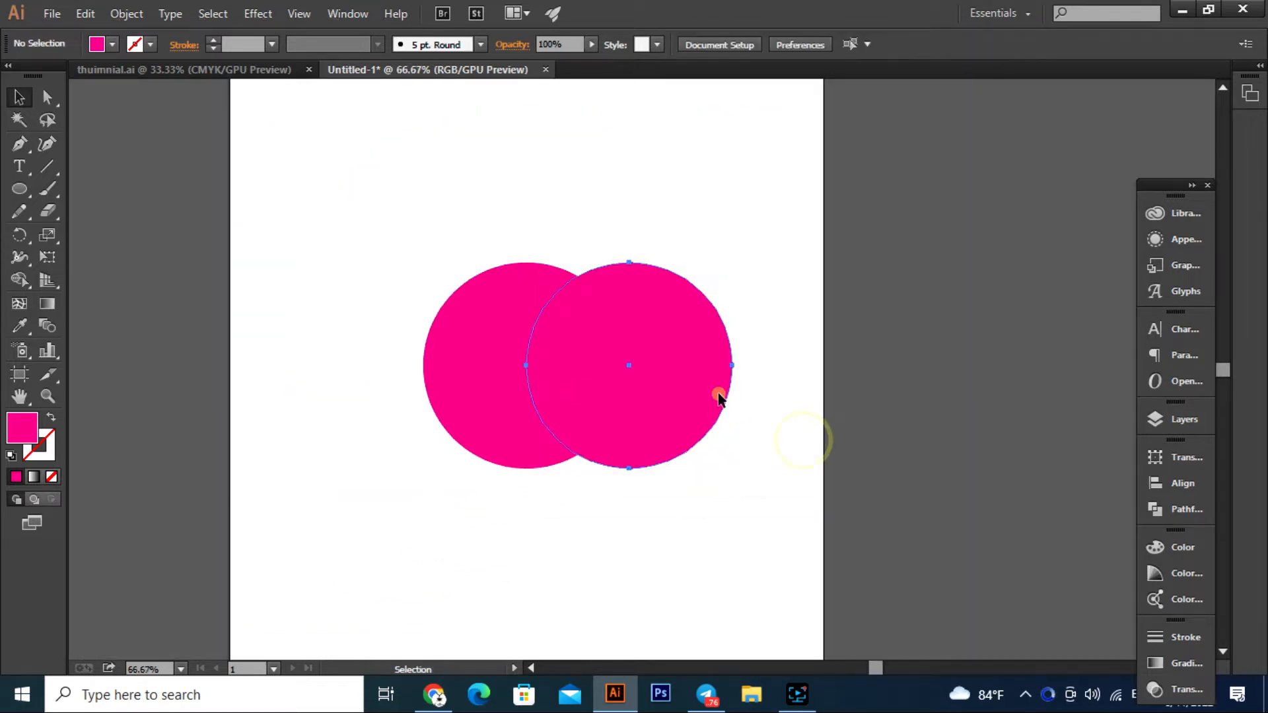
Rotate copies of the right circle by -90° around its left anchor until four circles surround the central one.
click(718, 396)
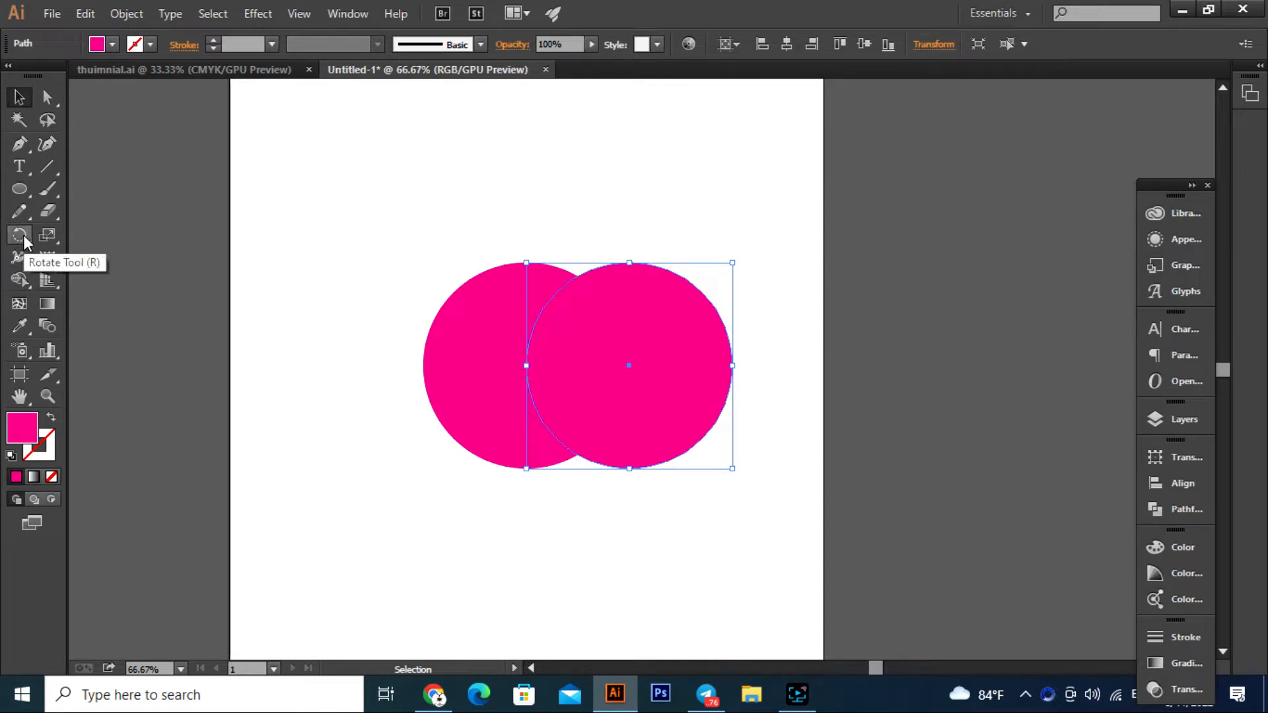
click(22, 236)
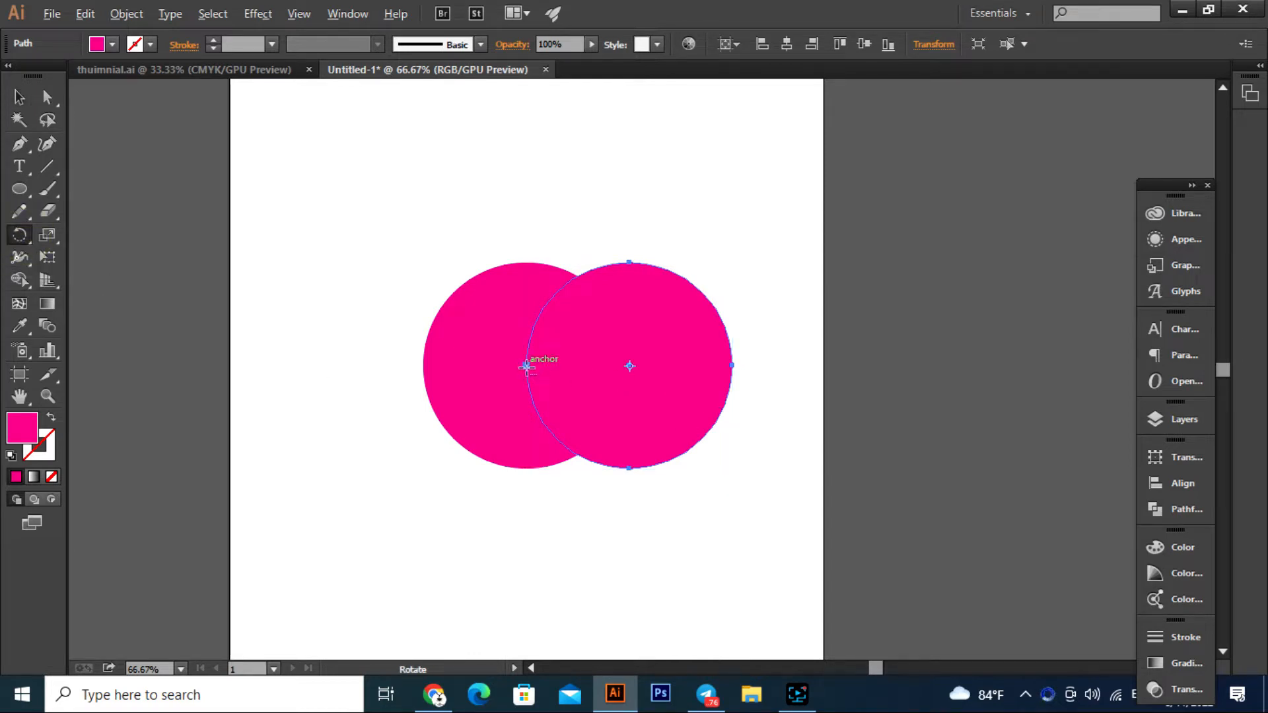
alt+click(526, 366)
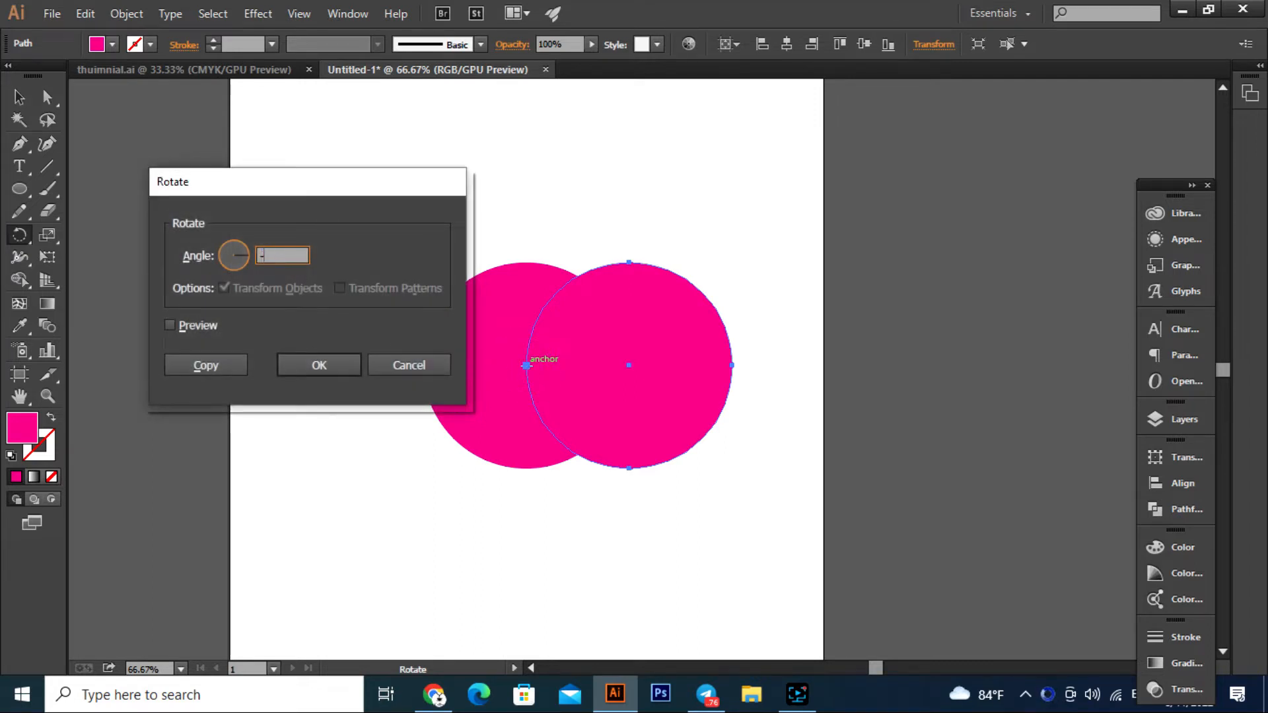
key(Tab)
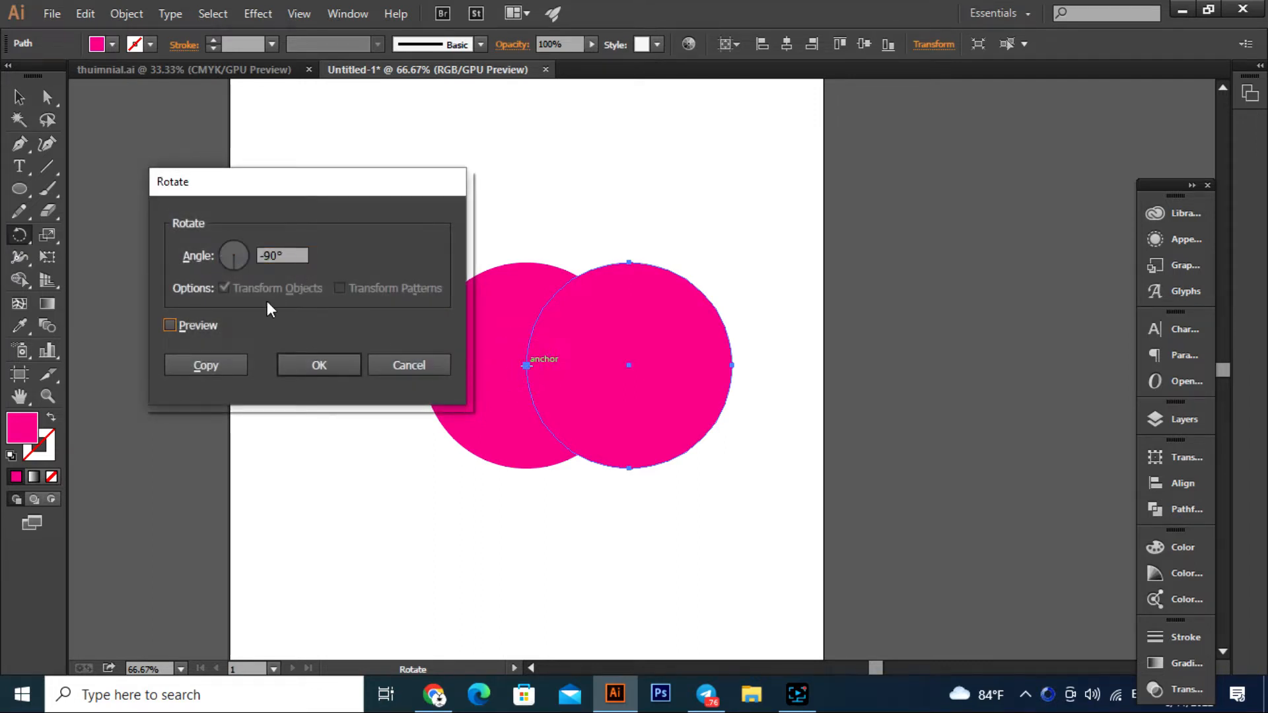
click(204, 364)
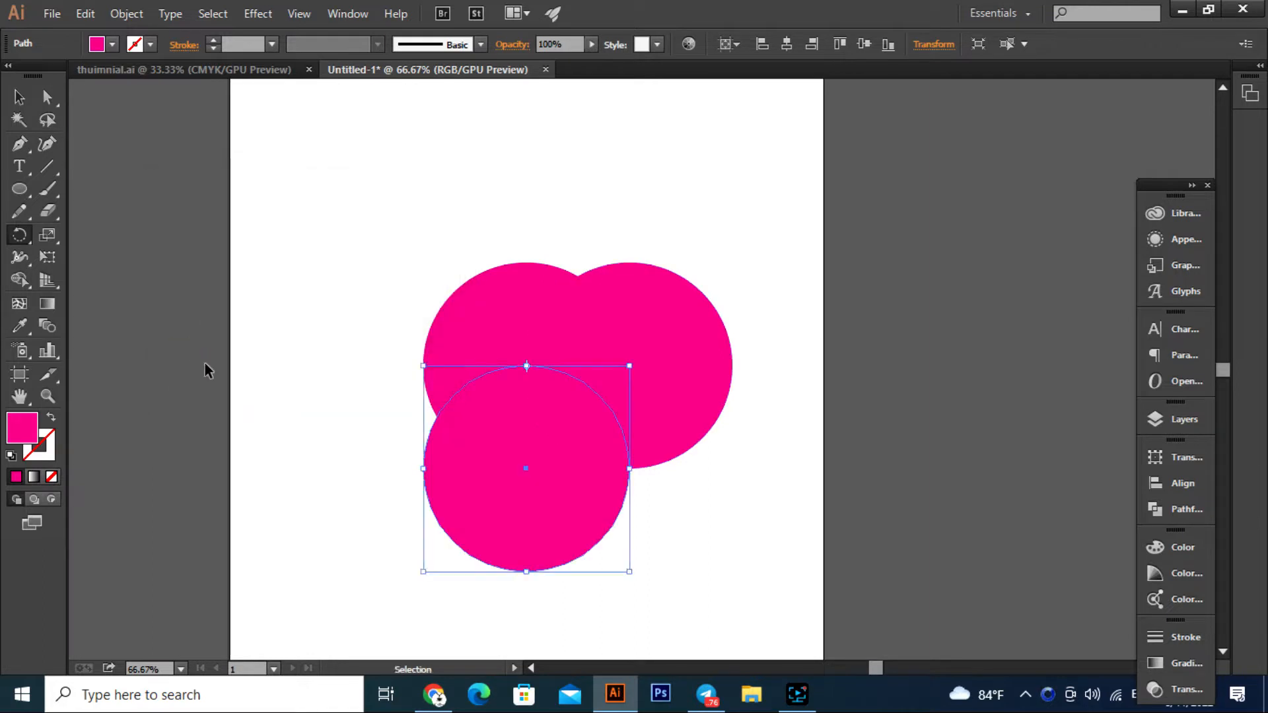
key(ctrl+d)
key(ctrl+d)
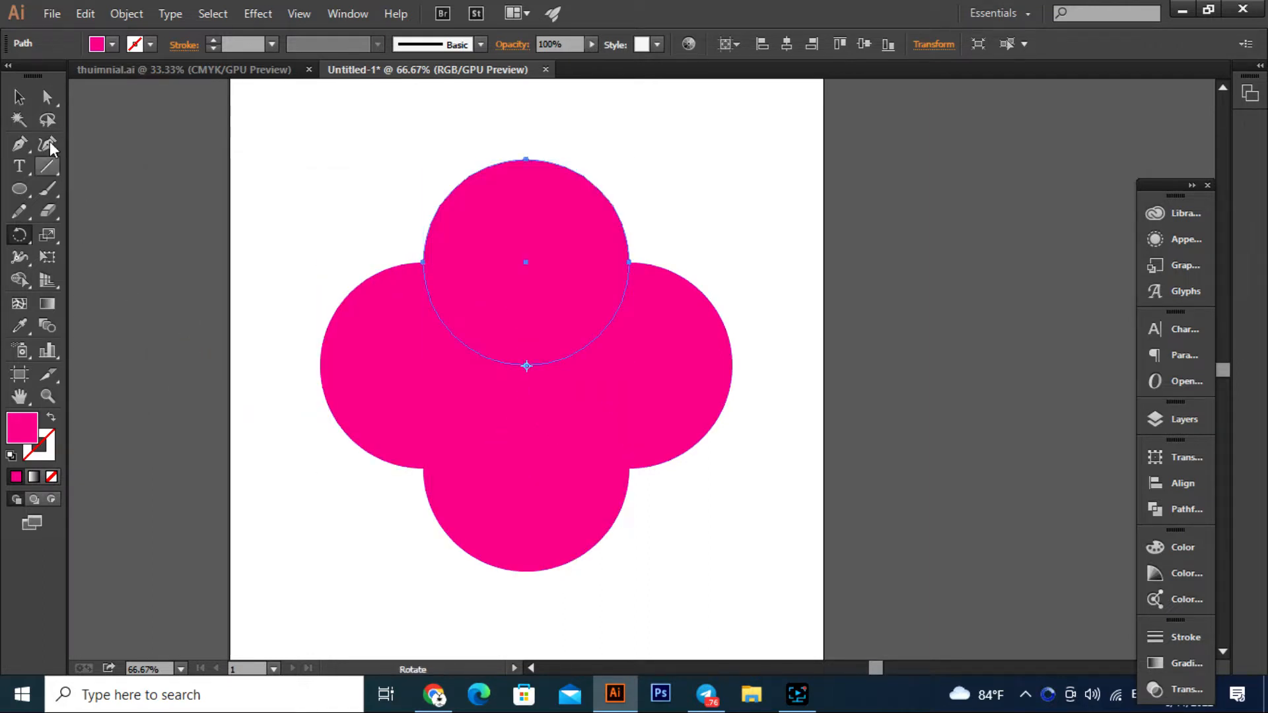
Select all five overlapping circles and copy them to the clipboard.
click(19, 97)
drag(305, 232, 731, 491)
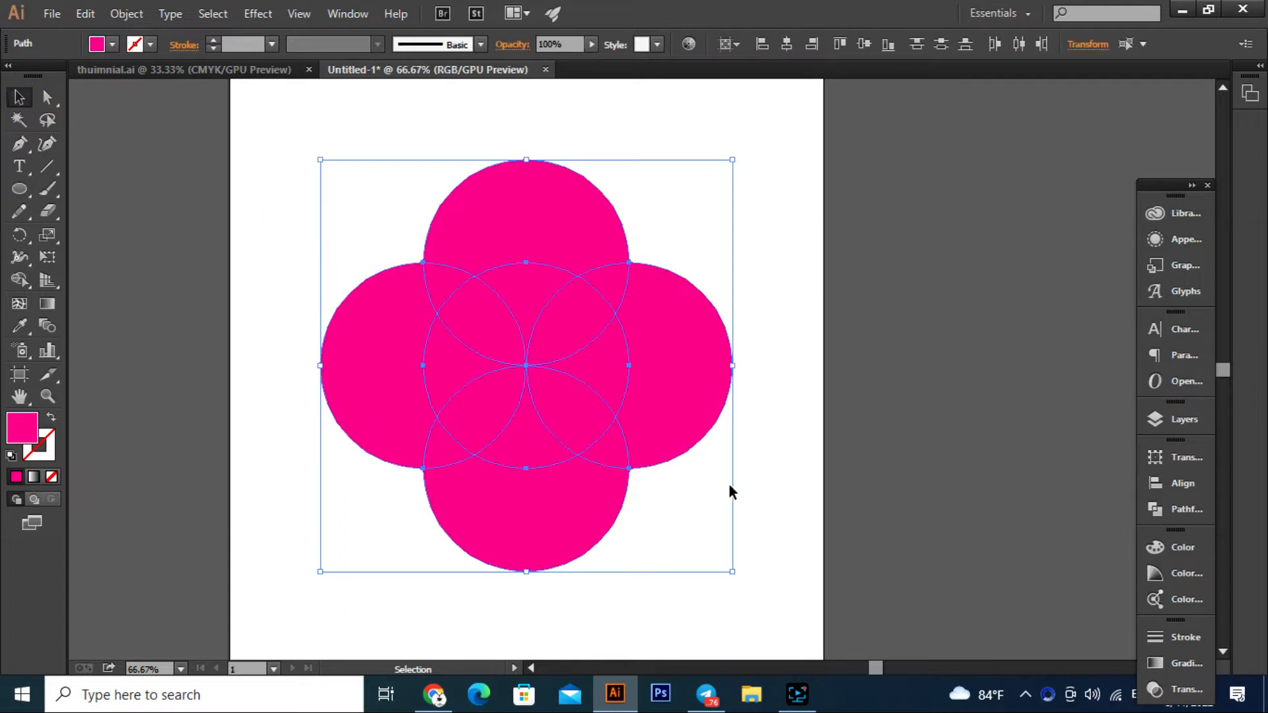
click(777, 490)
drag(751, 237, 386, 518)
click(119, 13)
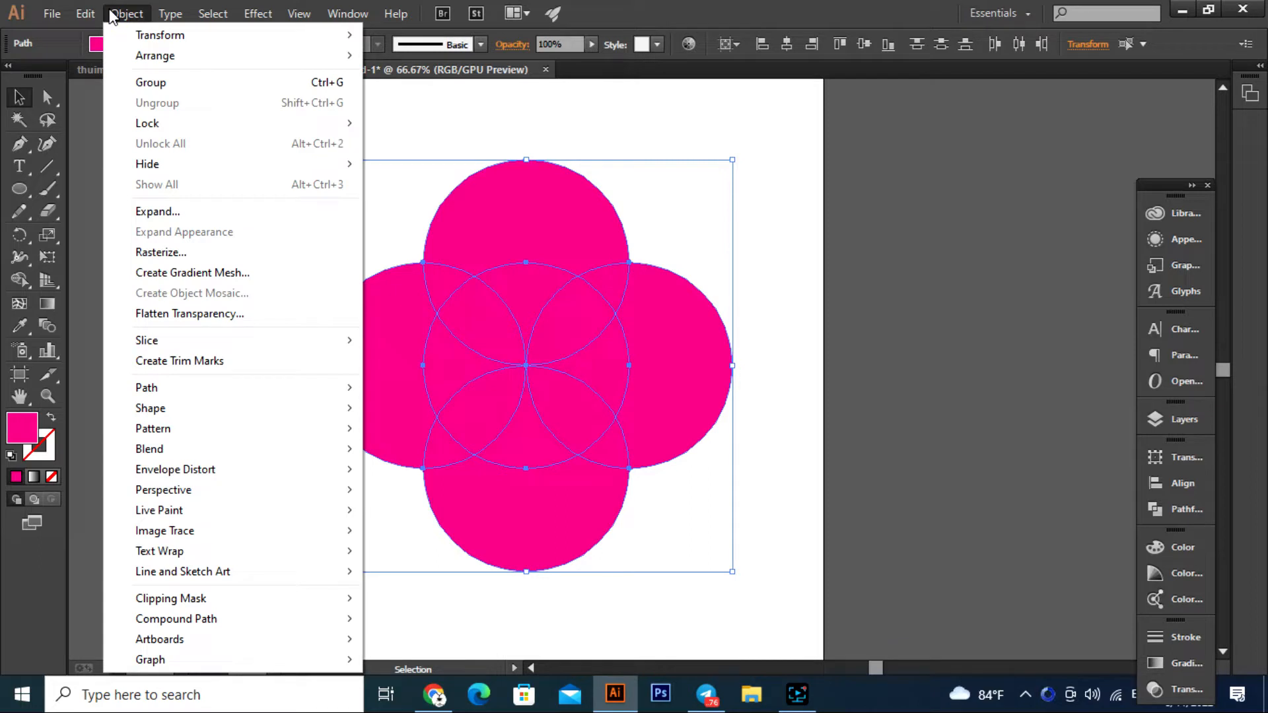
mouse_move(88, 17)
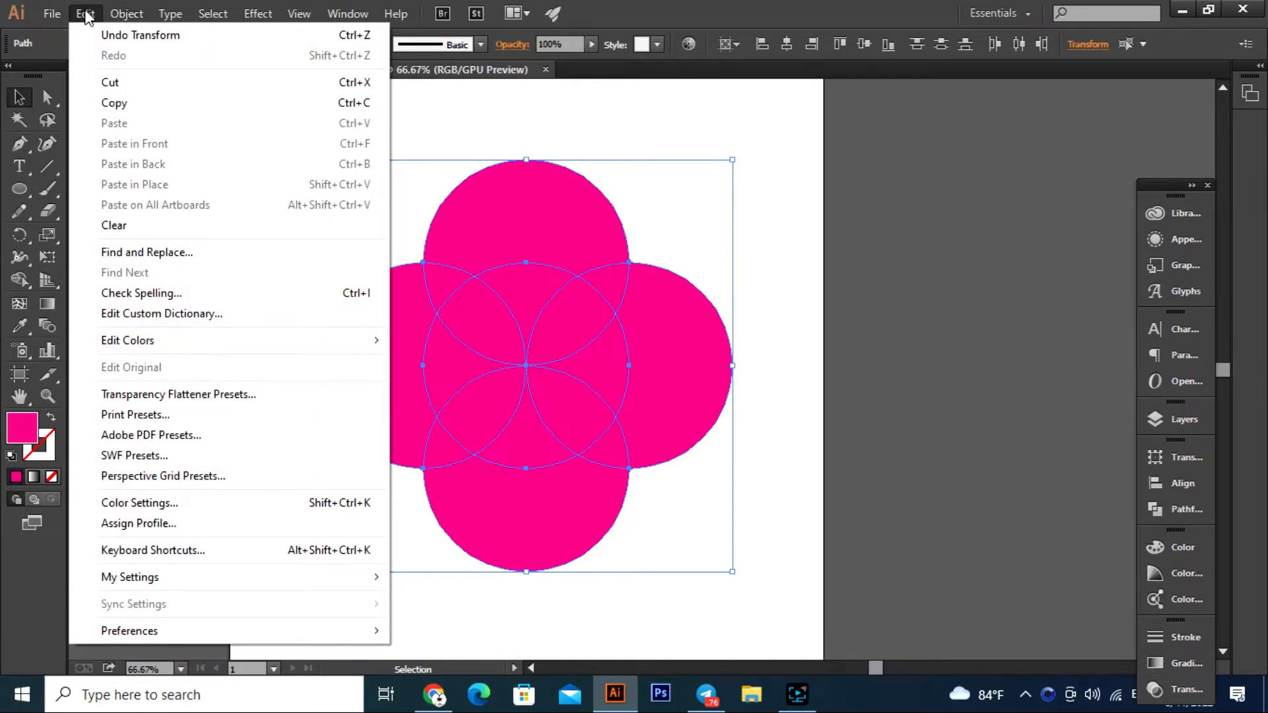
click(113, 103)
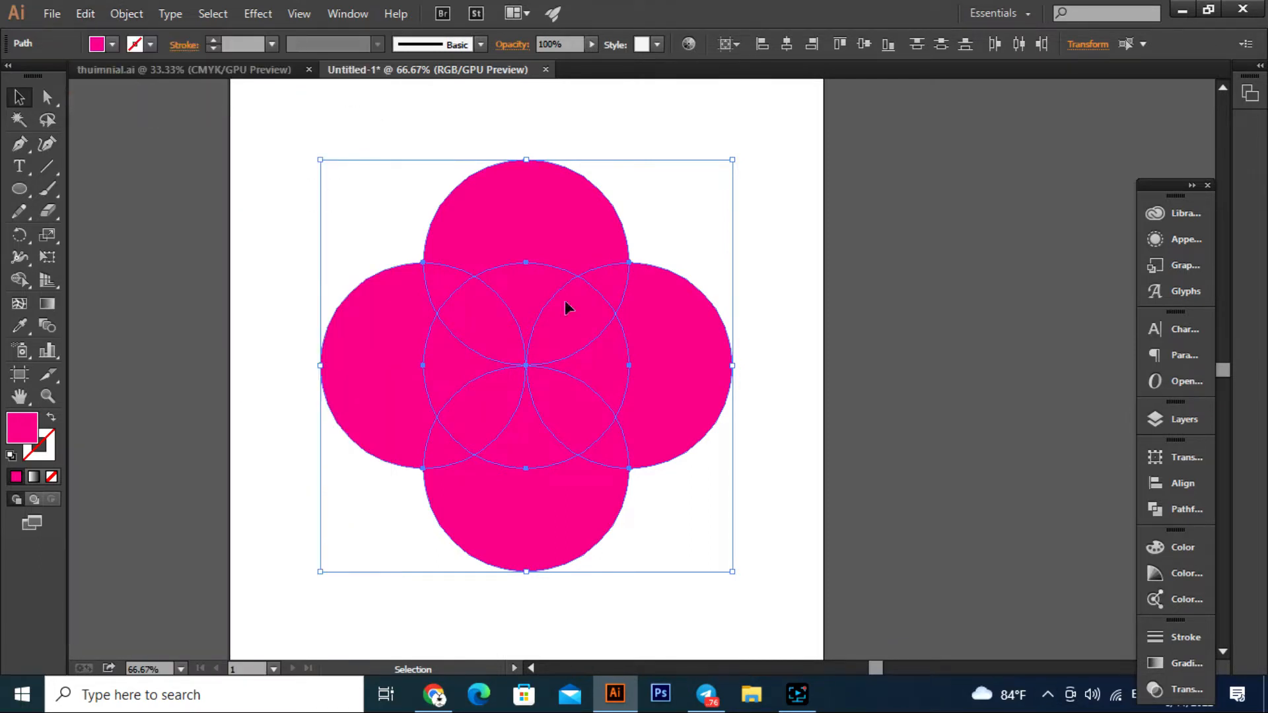
Merge the inner and outer parts of each of the four diagonal overlaps into whole petals with the Shape Builder tool.
click(787, 433)
drag(330, 228, 700, 495)
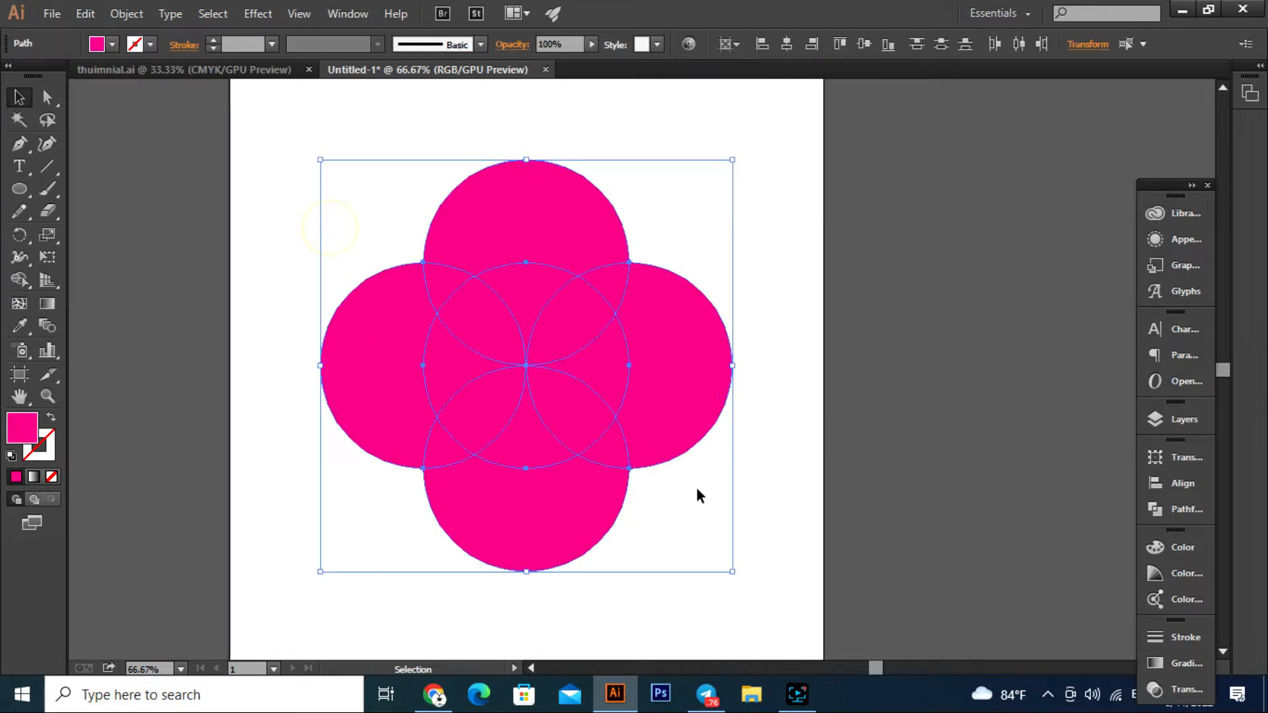
click(19, 280)
scroll(450, 333, up, 1)
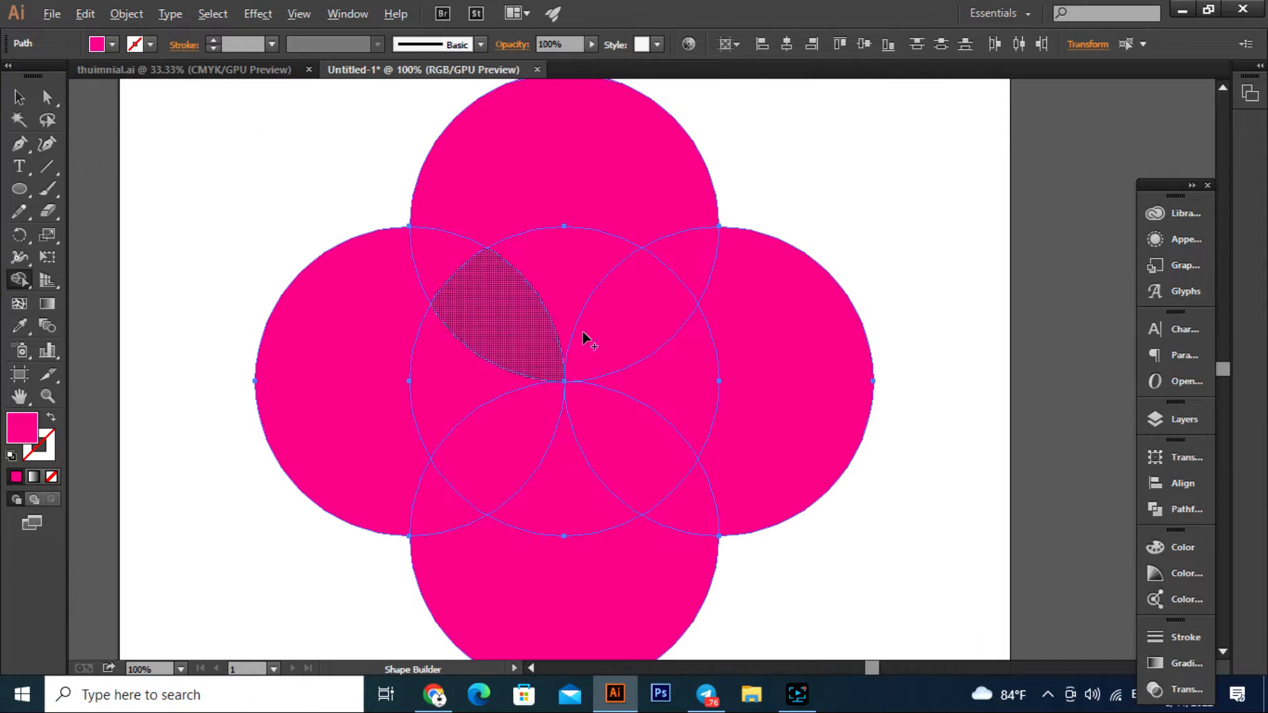
click(617, 322)
click(500, 324)
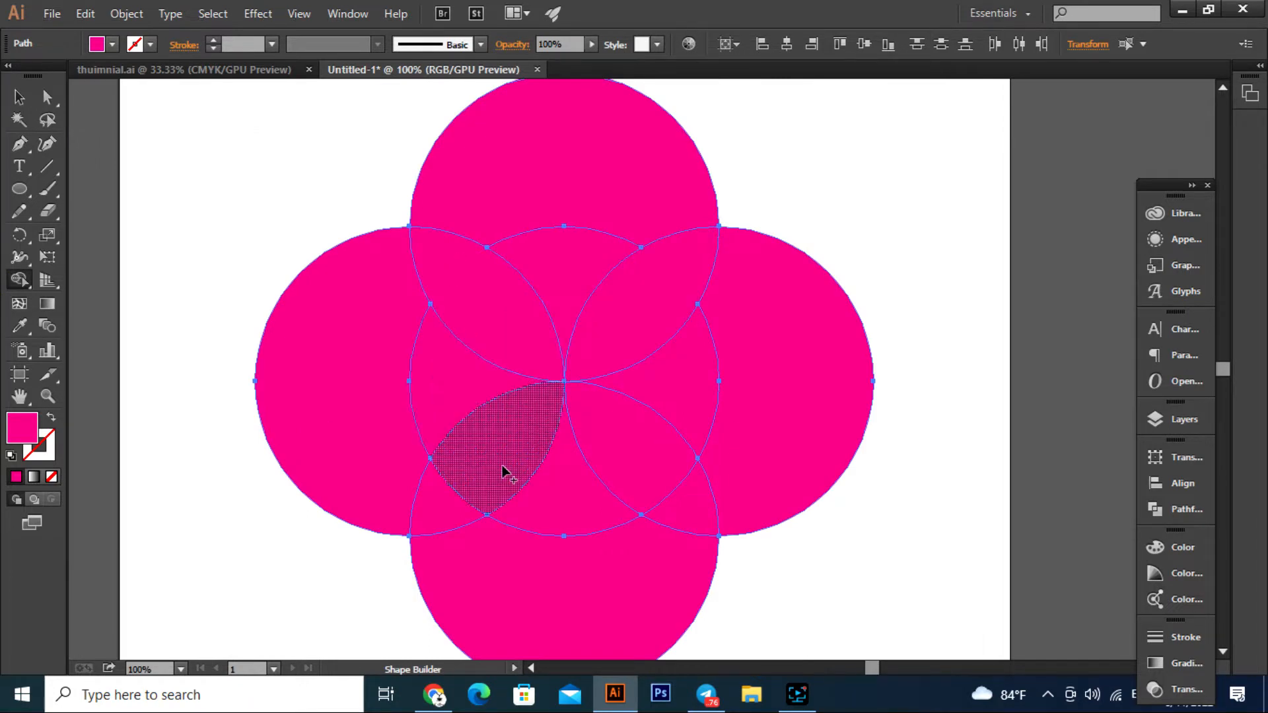
drag(503, 461, 441, 506)
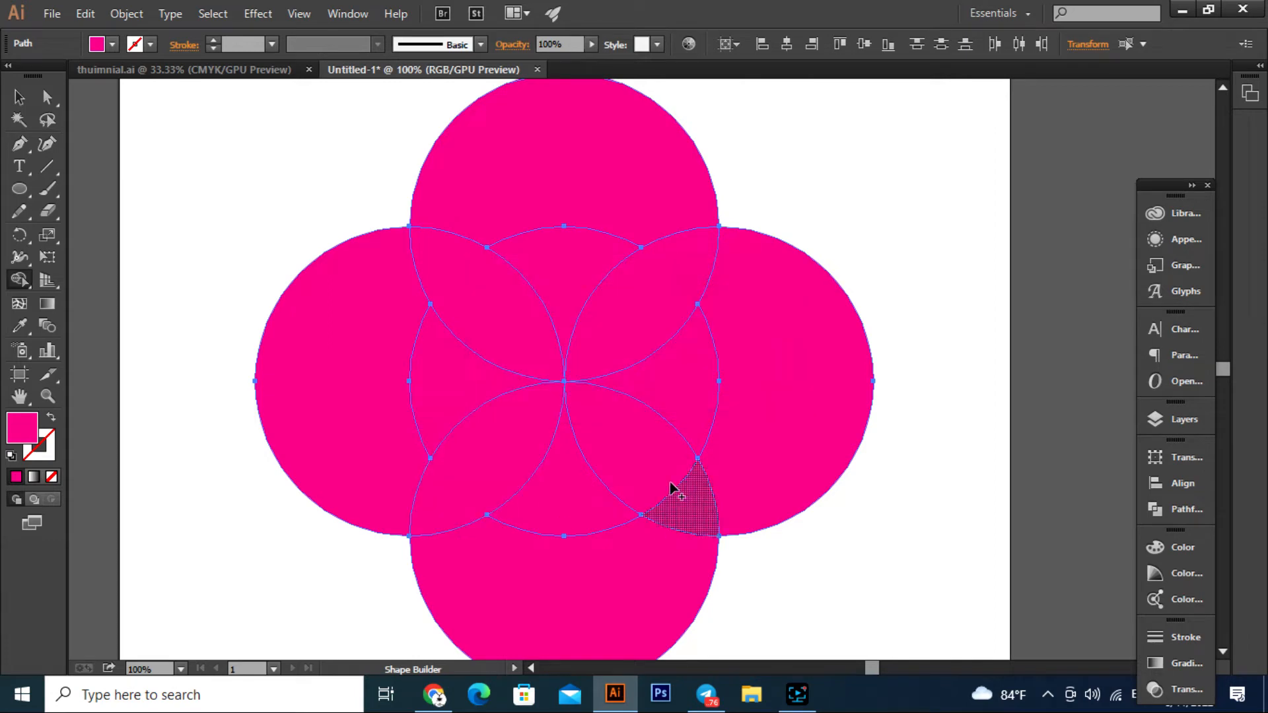
drag(644, 461, 696, 512)
click(21, 98)
click(204, 177)
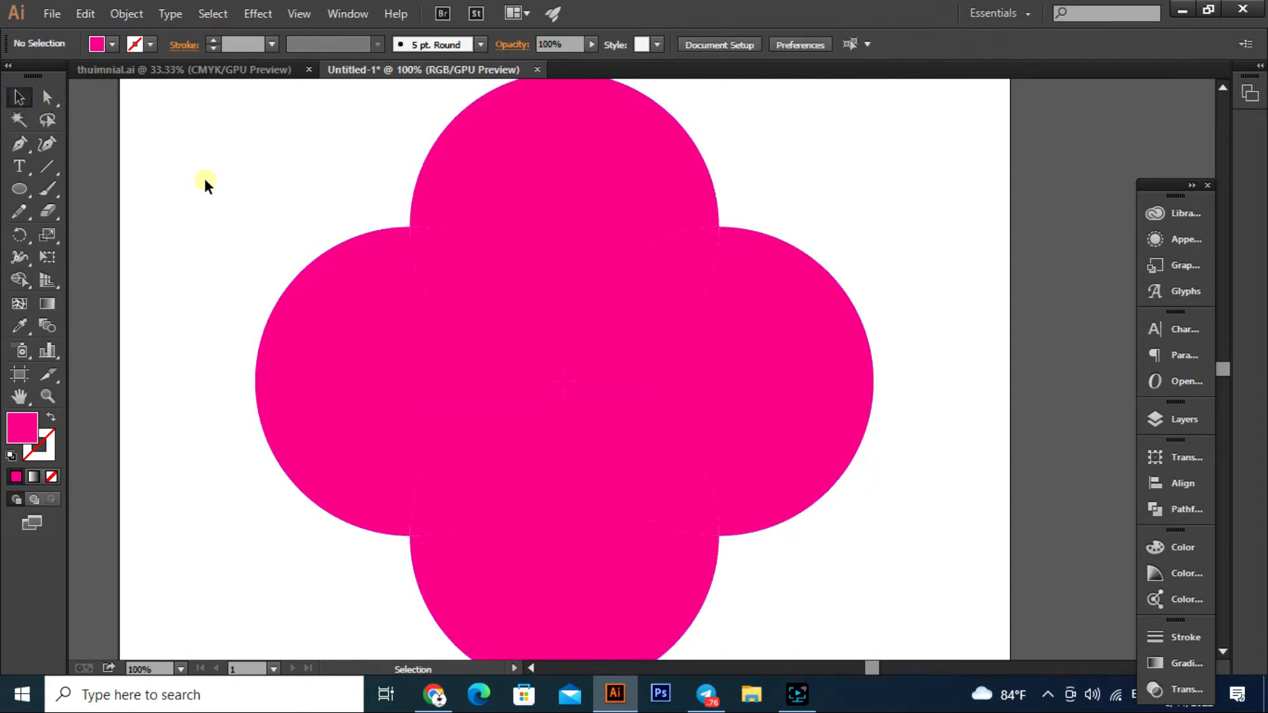
Delete the remaining parts of the top, right, bottom and left outer circles.
click(580, 200)
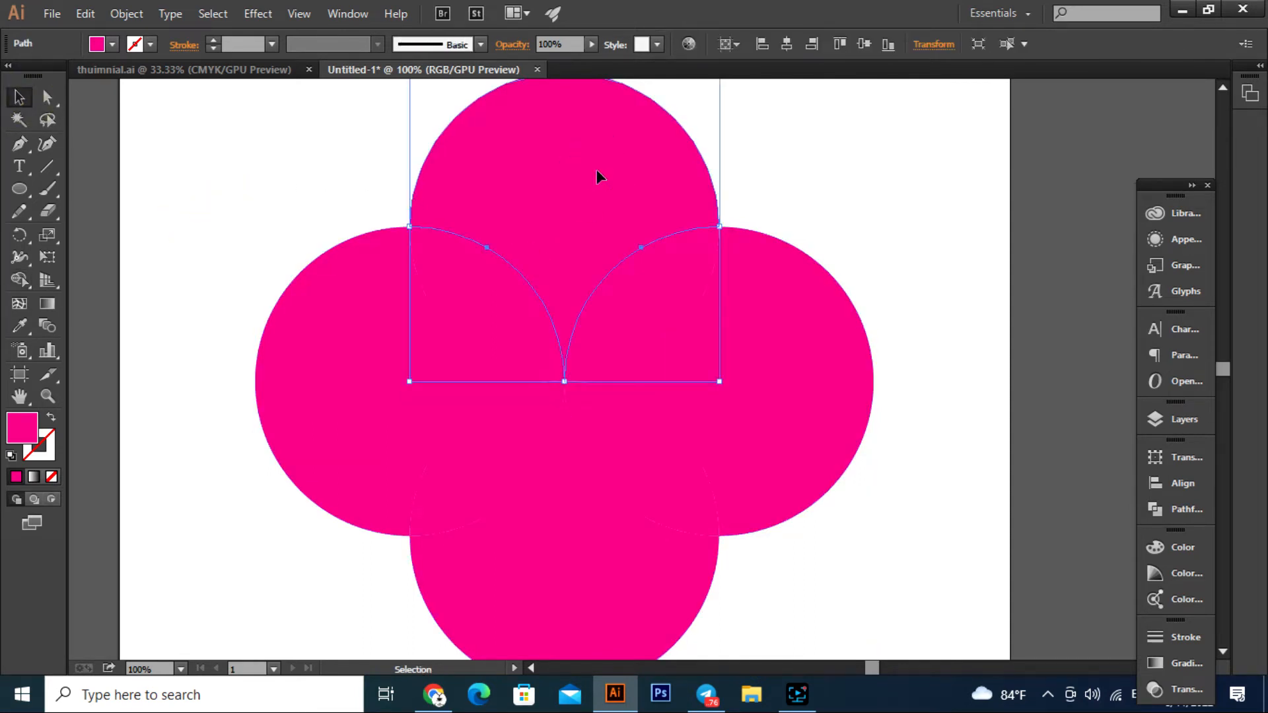
key(Delete)
click(863, 421)
key(Delete)
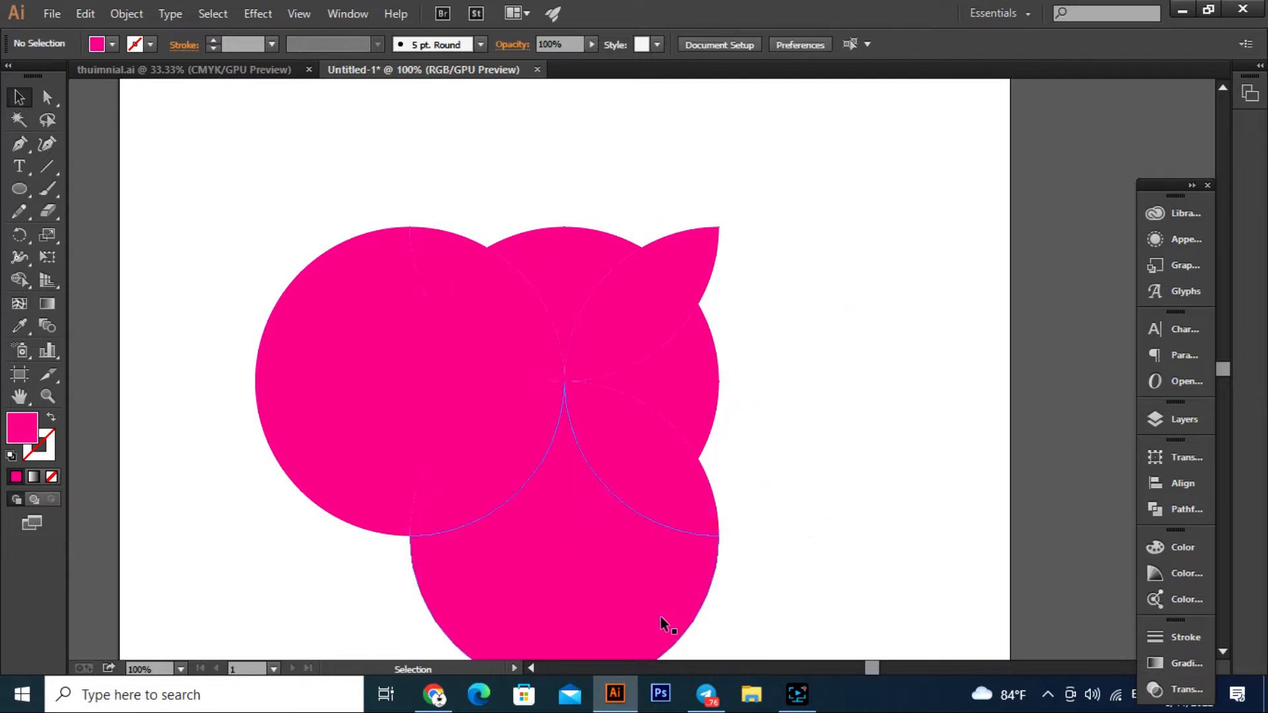
click(661, 616)
key(Delete)
click(305, 423)
key(Delete)
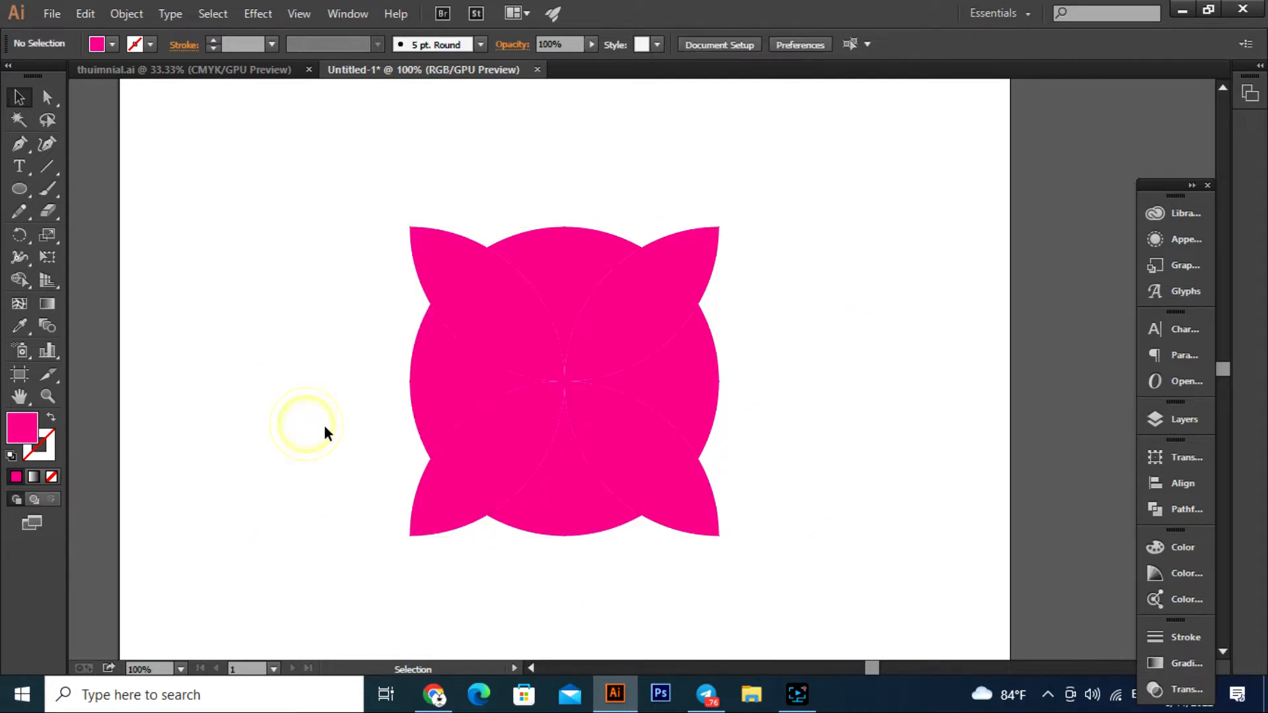
Delete the four leftover central circle segments between the petals, leaving only the four diagonal petals.
click(431, 401)
key(Delete)
click(708, 398)
key(Delete)
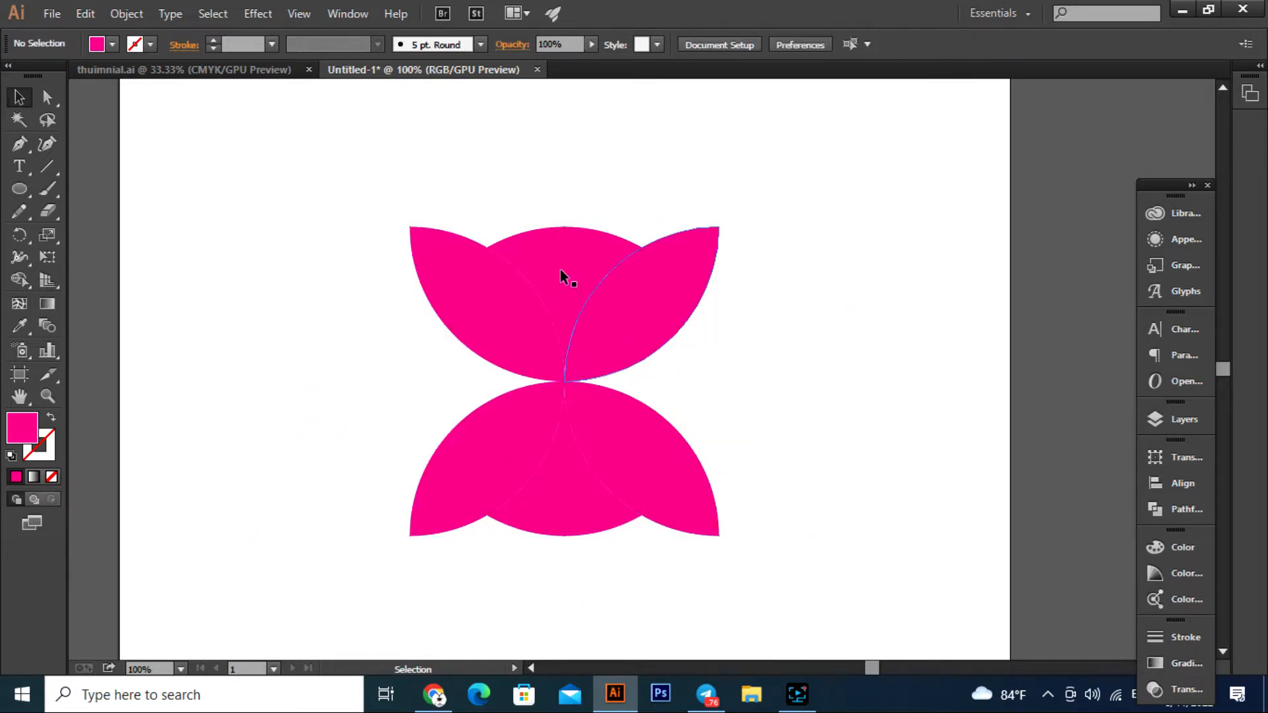
click(560, 269)
key(Delete)
click(578, 528)
key(Delete)
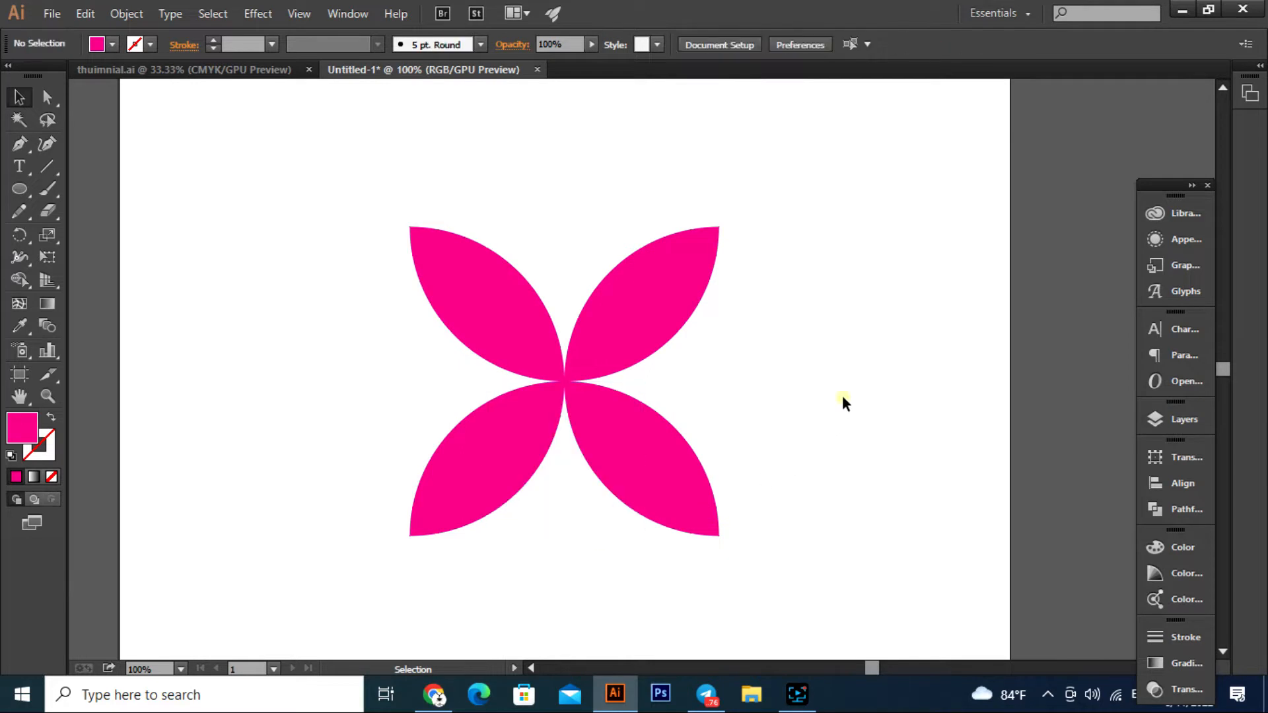
scroll(834, 408, down, 1)
scroll(751, 374, up, 1)
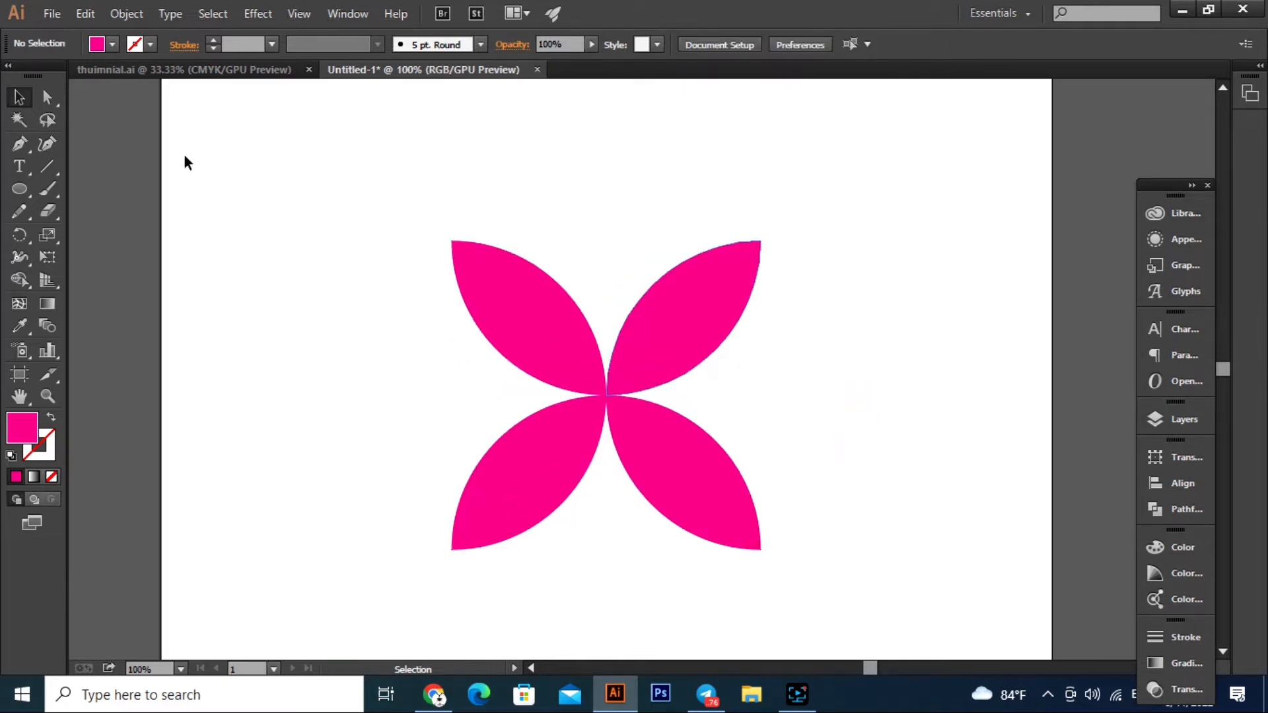
Paste the copied five circles in front of the petals, in their original position.
click(85, 14)
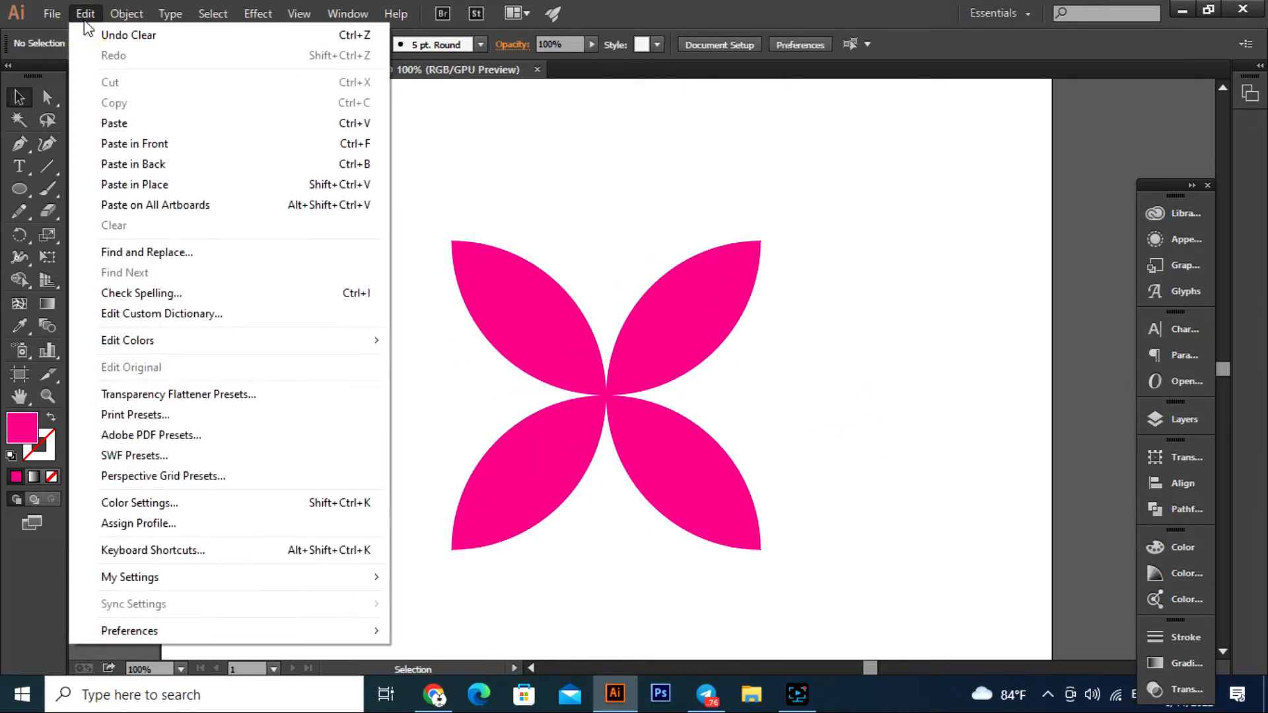
click(137, 148)
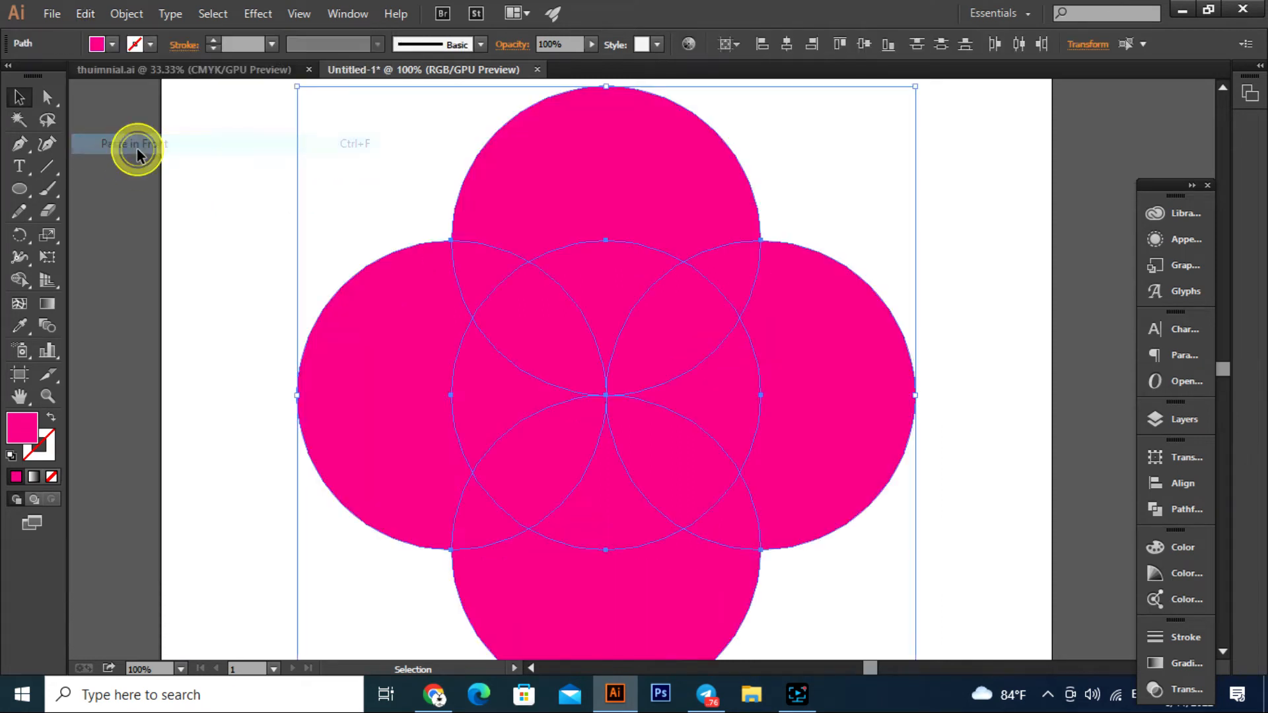
click(218, 206)
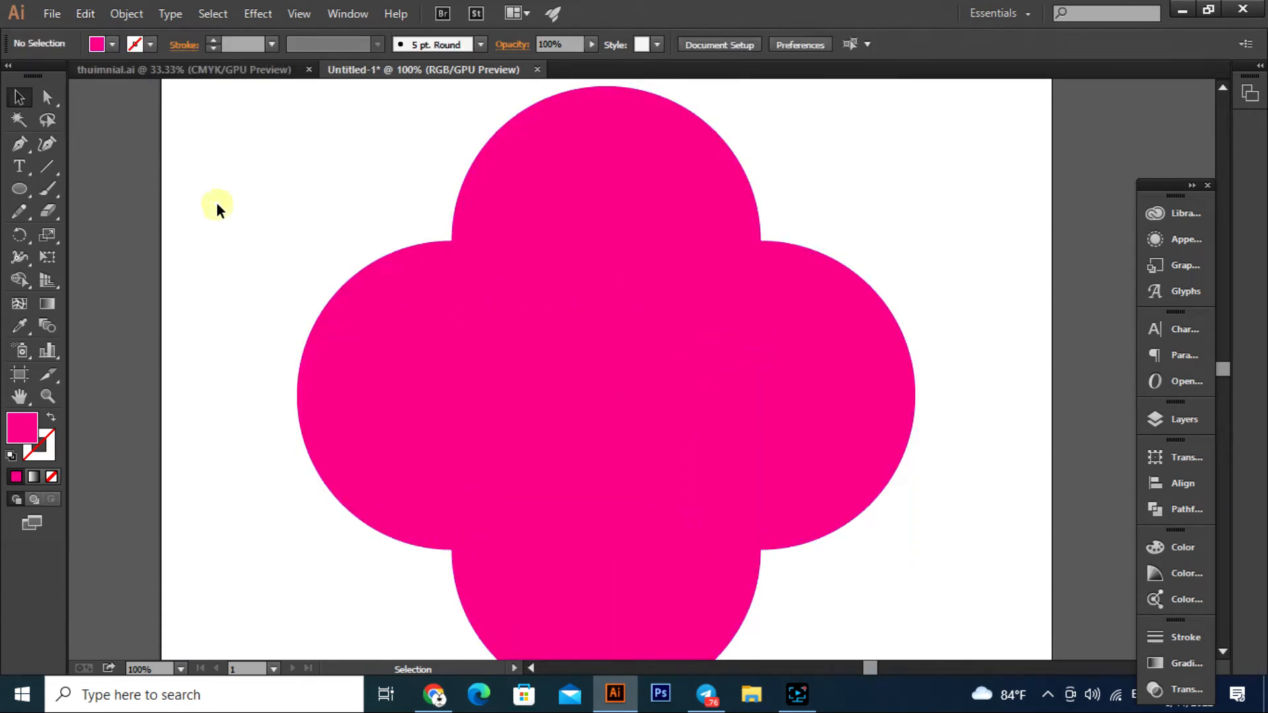
Give the top circle a black 4 pt stroke.
click(633, 149)
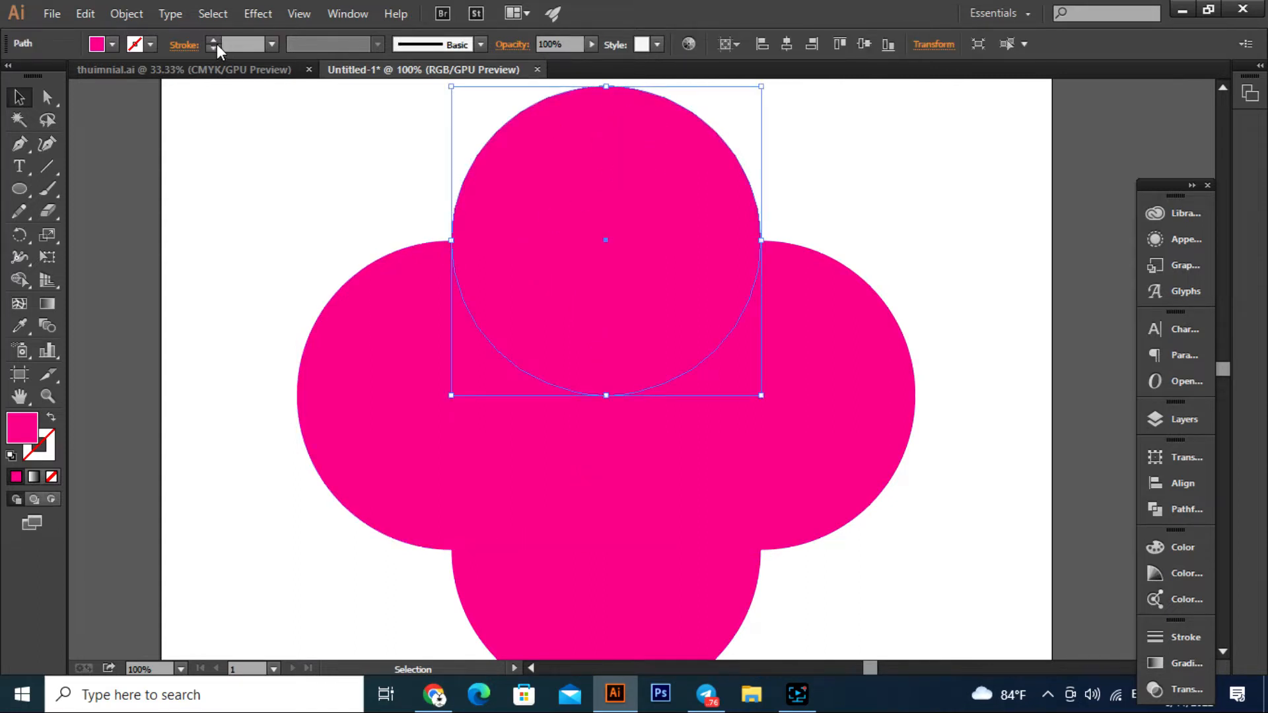
click(214, 40)
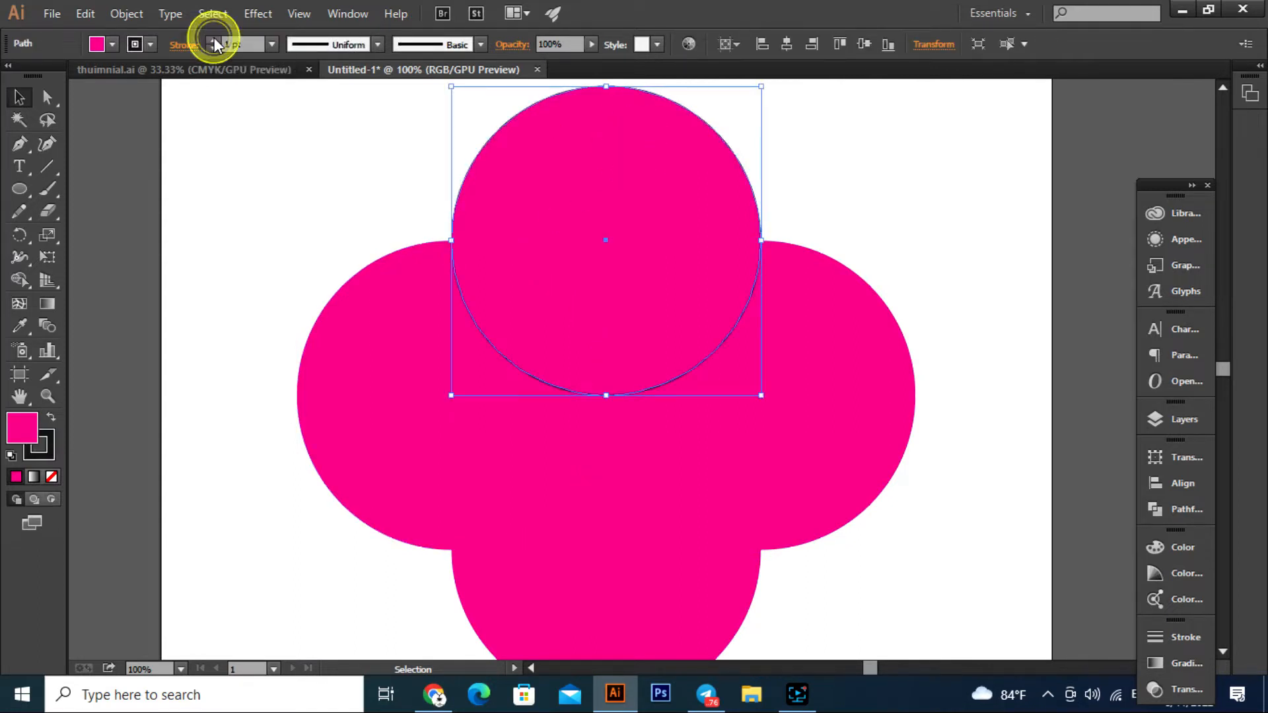
click(214, 40)
click(214, 38)
click(214, 38)
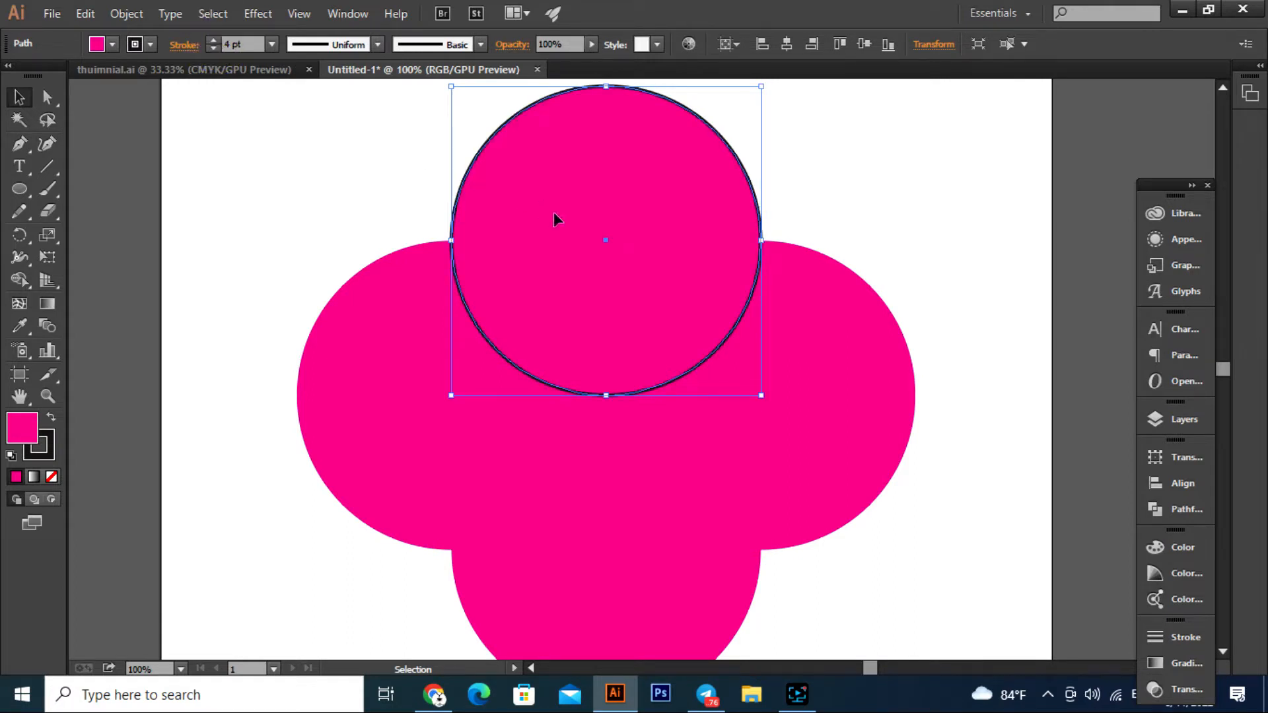
Give the right circle a black 4 pt stroke.
click(847, 365)
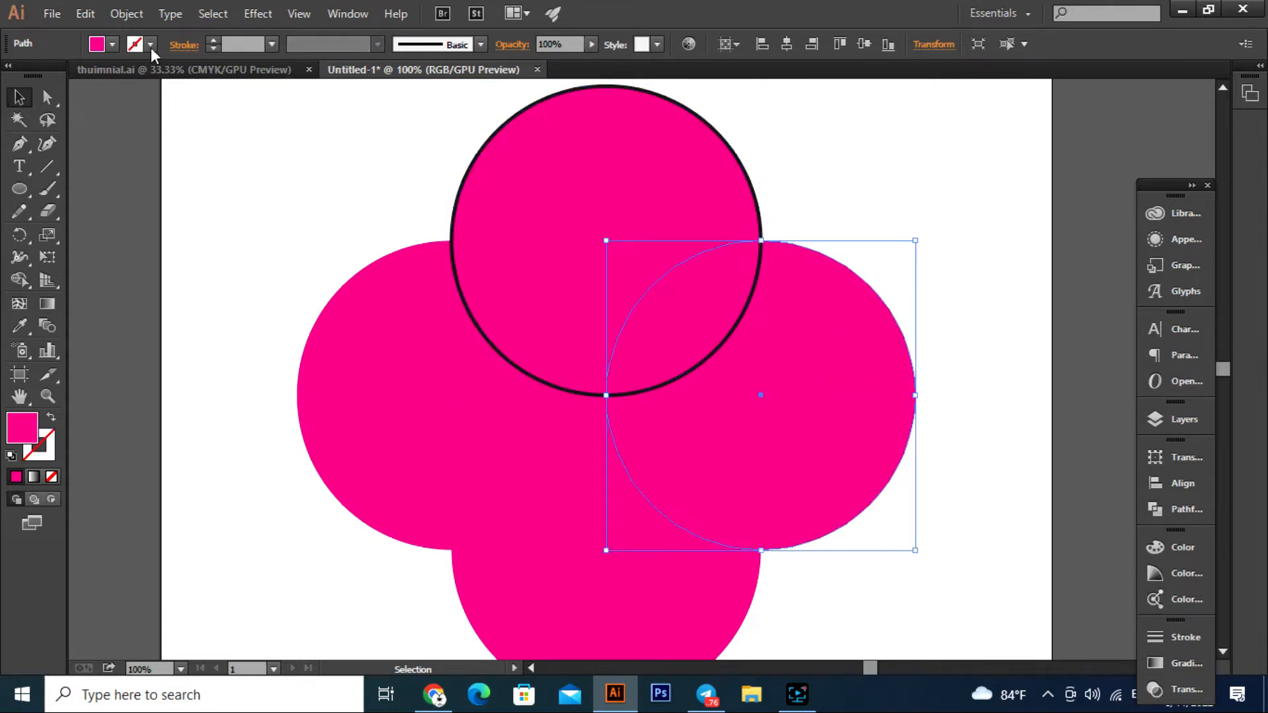
click(213, 39)
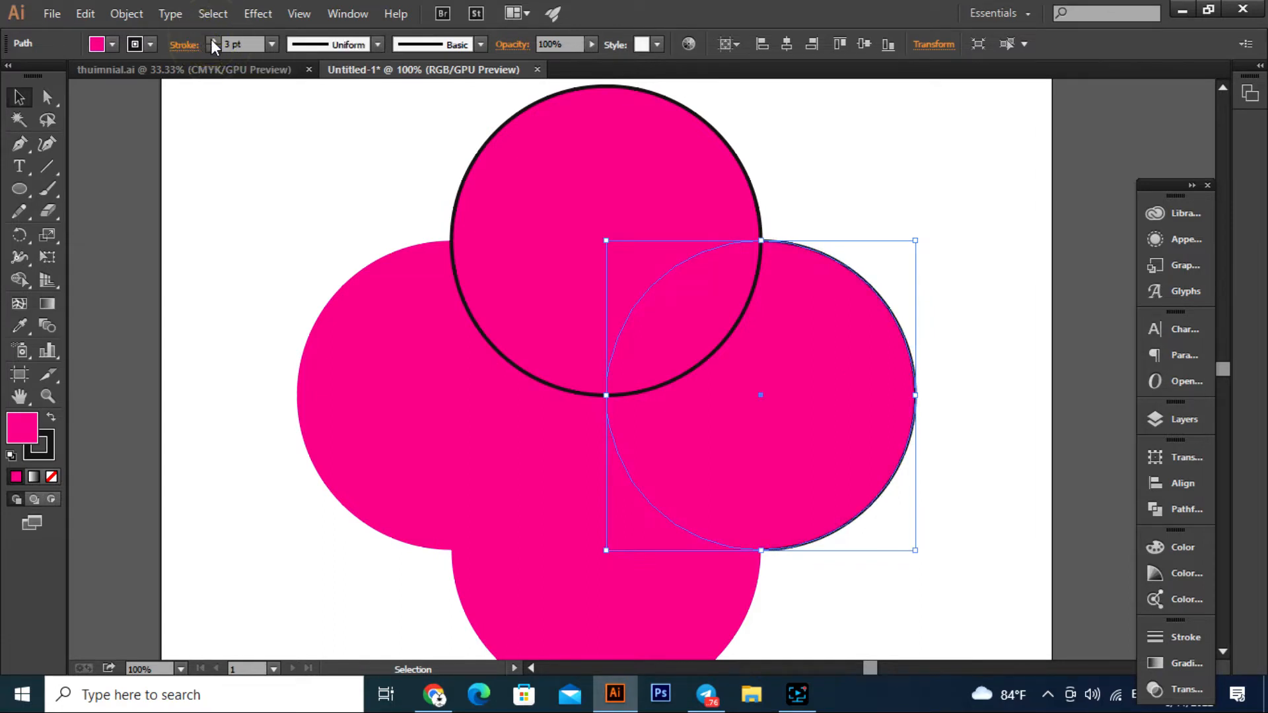
click(212, 40)
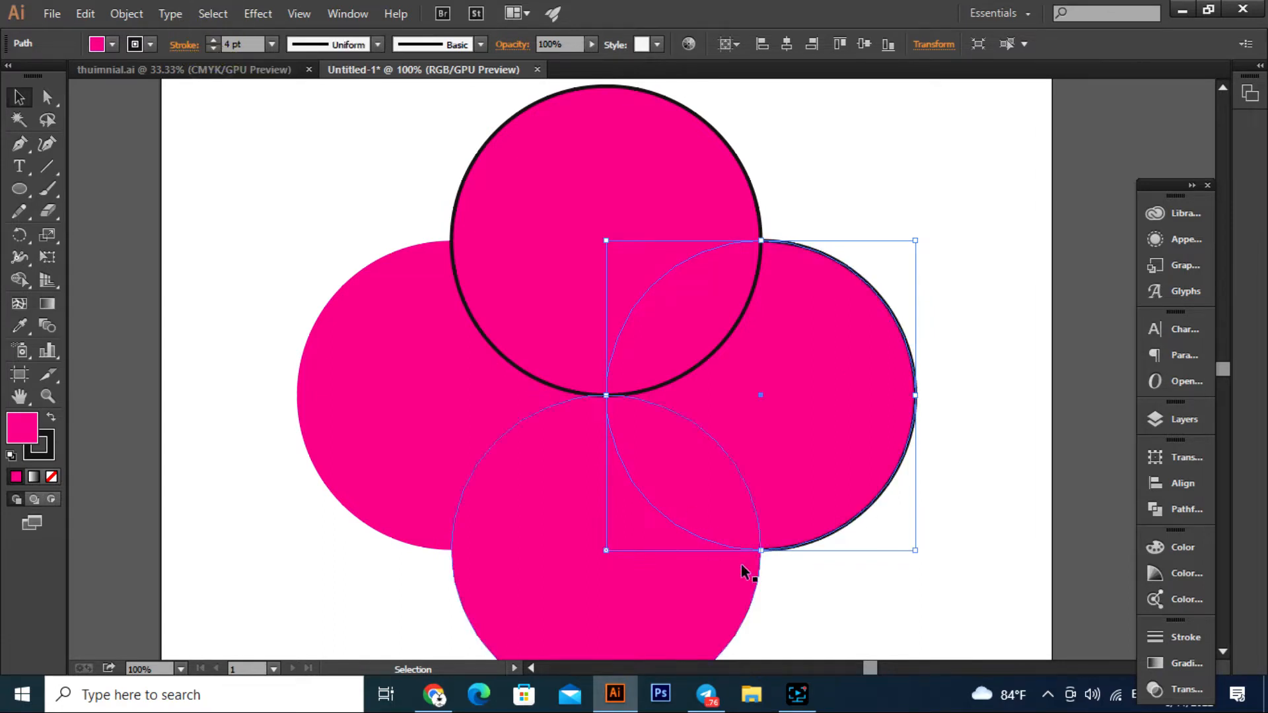
Give the bottom circle a black 4 pt stroke.
scroll(742, 567, down, 1)
click(846, 611)
click(643, 581)
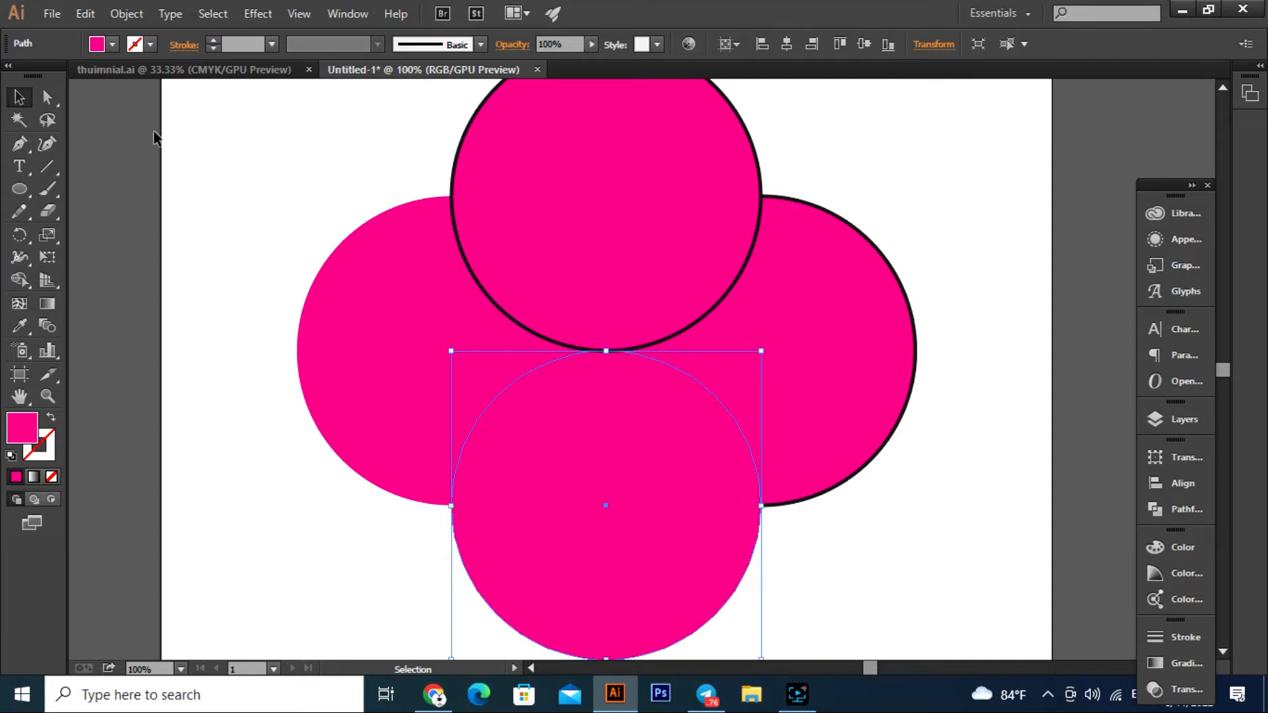
click(211, 37)
click(211, 37)
click(211, 37)
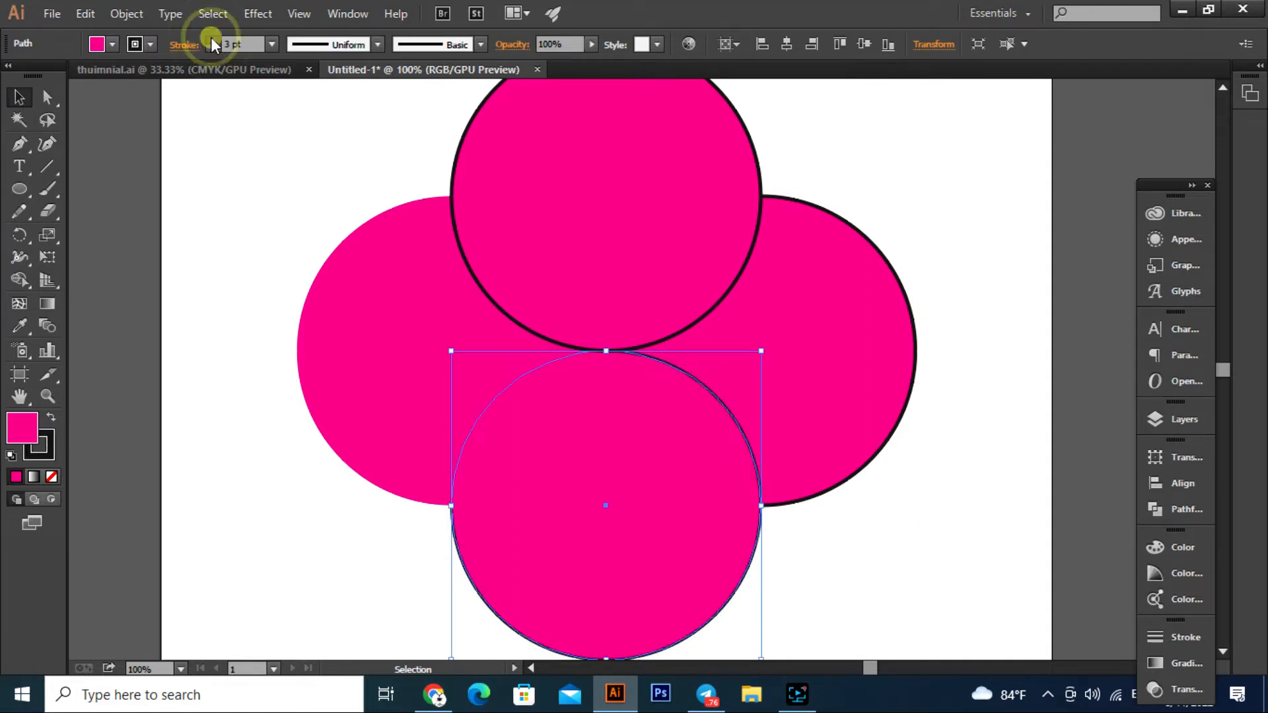
click(211, 37)
click(212, 37)
click(212, 37)
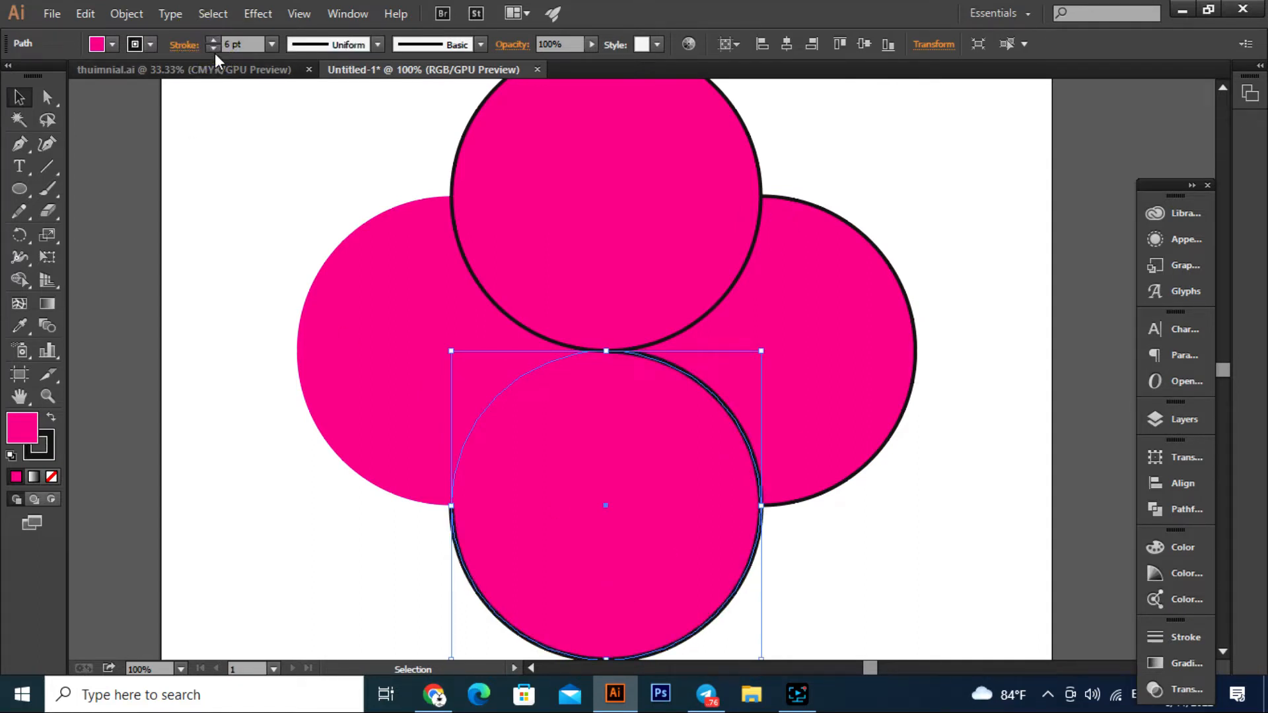
click(216, 48)
click(215, 48)
click(300, 266)
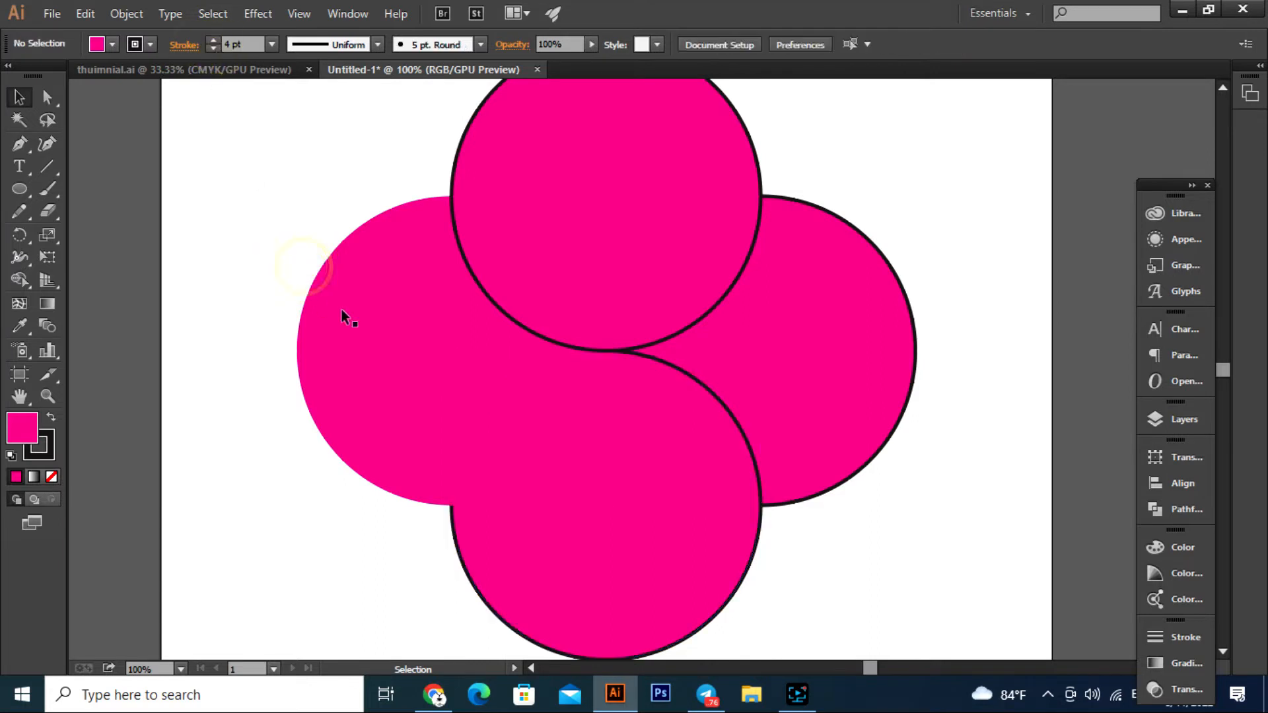
Give the left circle a black 6 pt stroke.
click(344, 311)
click(213, 41)
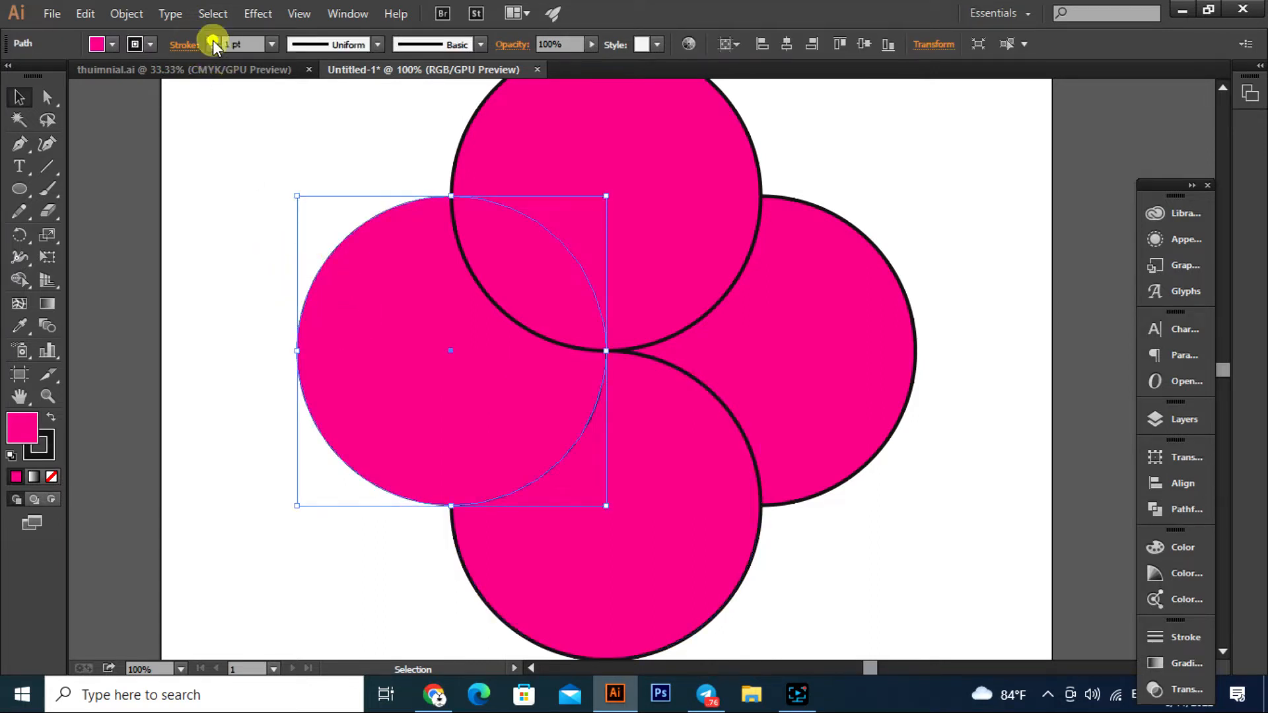
click(213, 41)
click(213, 41)
click(214, 40)
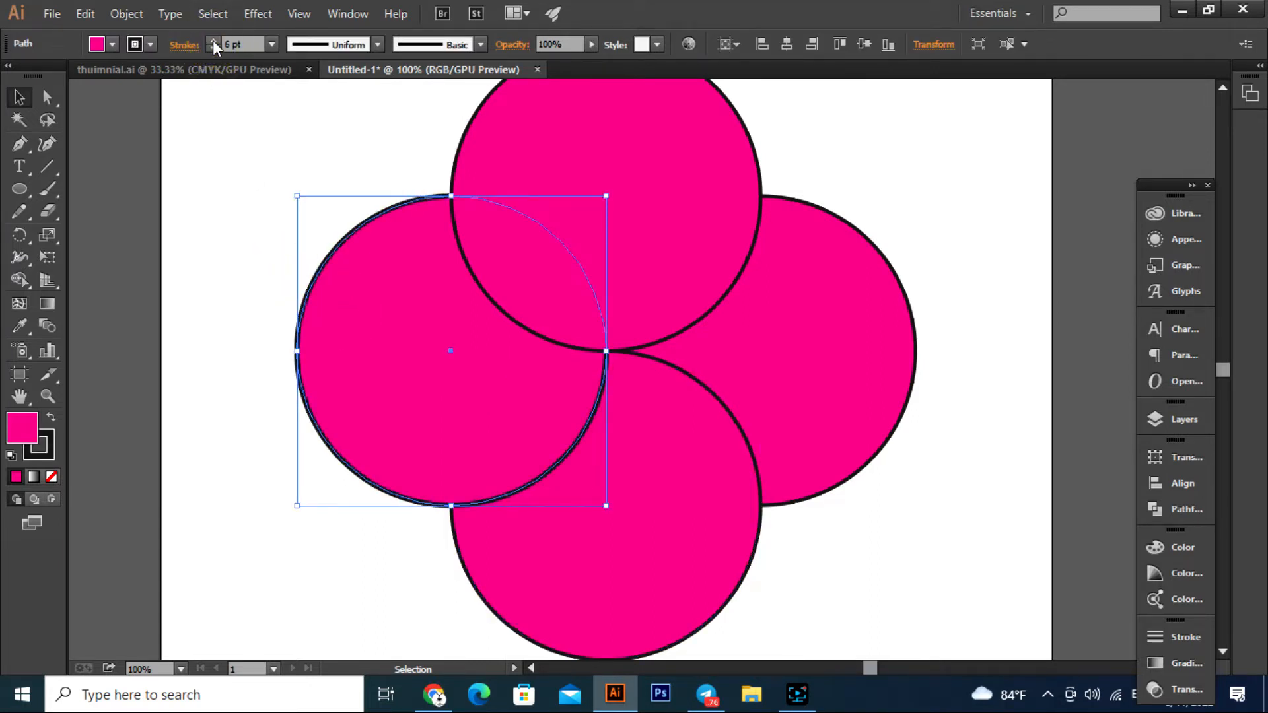
click(288, 125)
Set the stroke of the top, right and bottom circles to 6 pt.
click(661, 180)
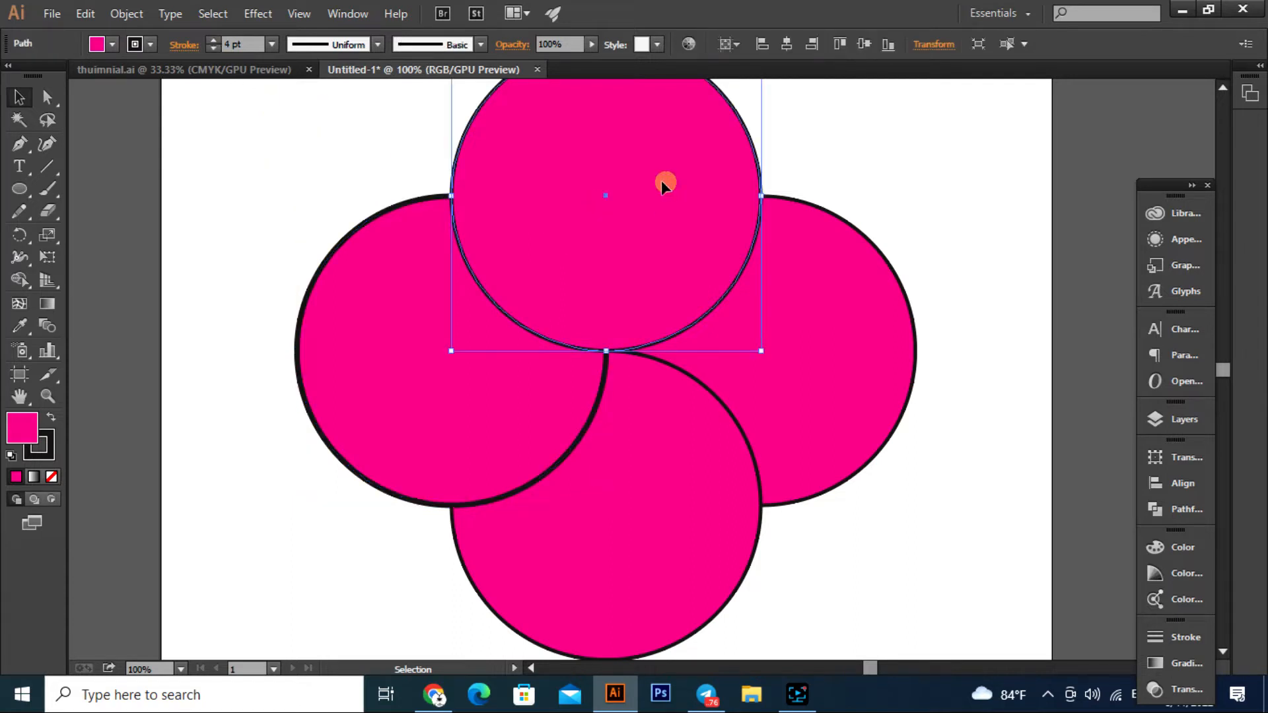
click(213, 41)
click(214, 41)
click(890, 340)
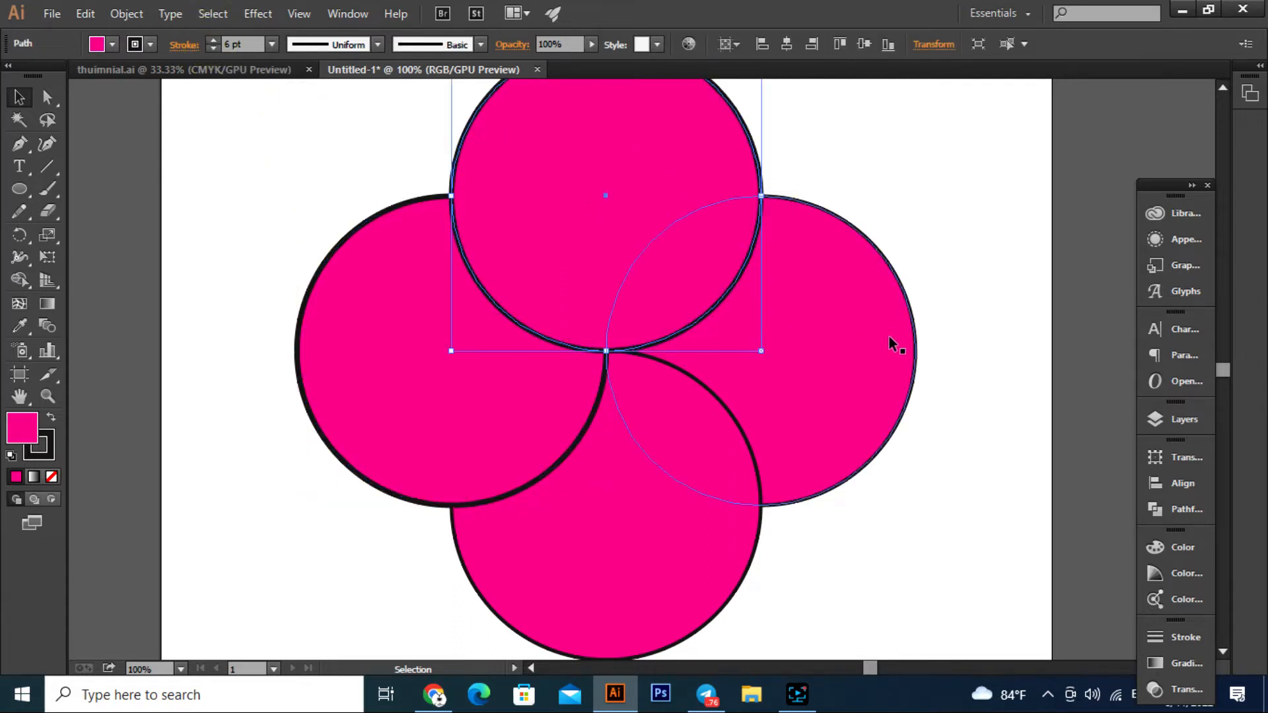
click(212, 40)
click(213, 41)
click(706, 607)
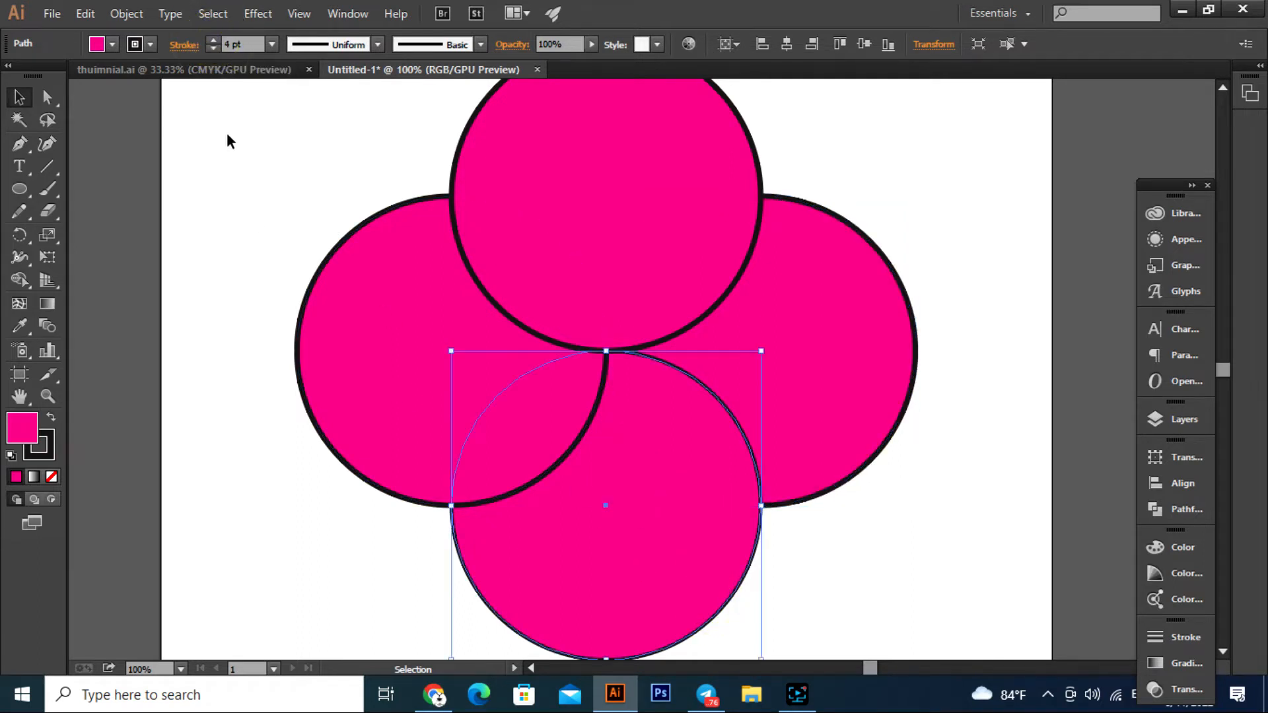
click(212, 41)
click(212, 41)
click(253, 178)
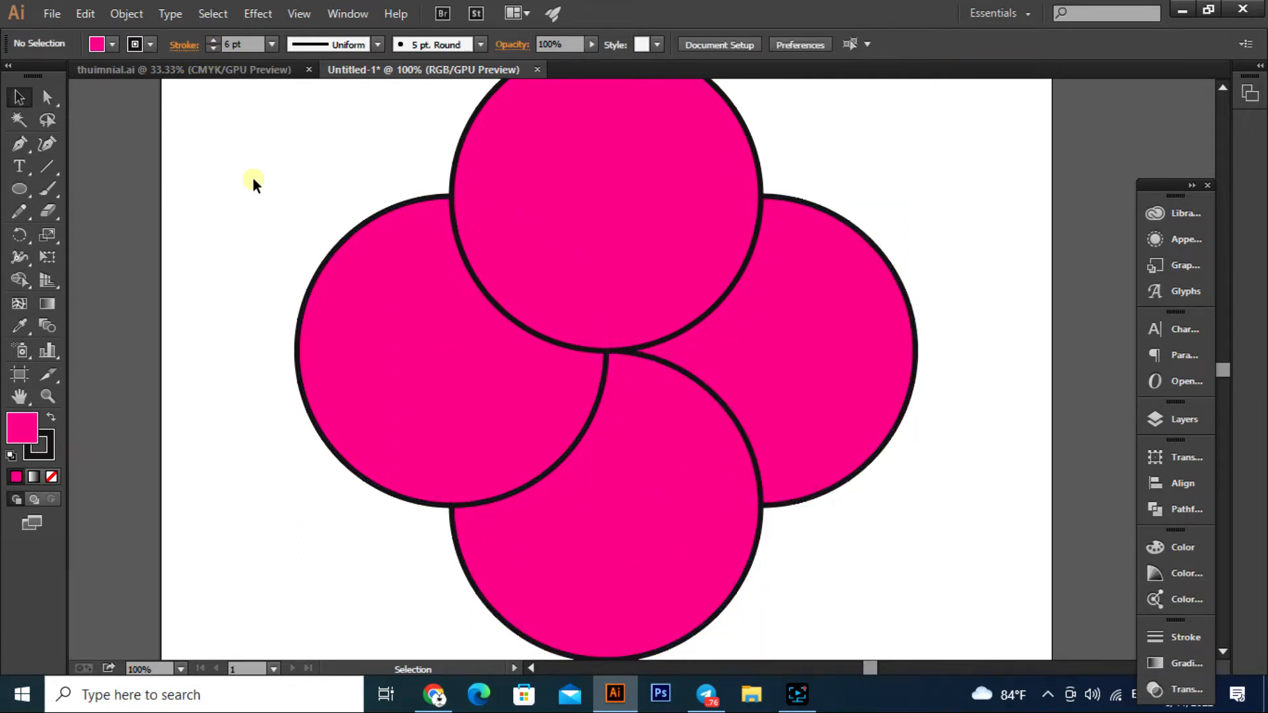
Expand the fill and stroke of the four outer circles into separate shapes.
click(670, 213)
shift+click(825, 350)
shift+click(702, 569)
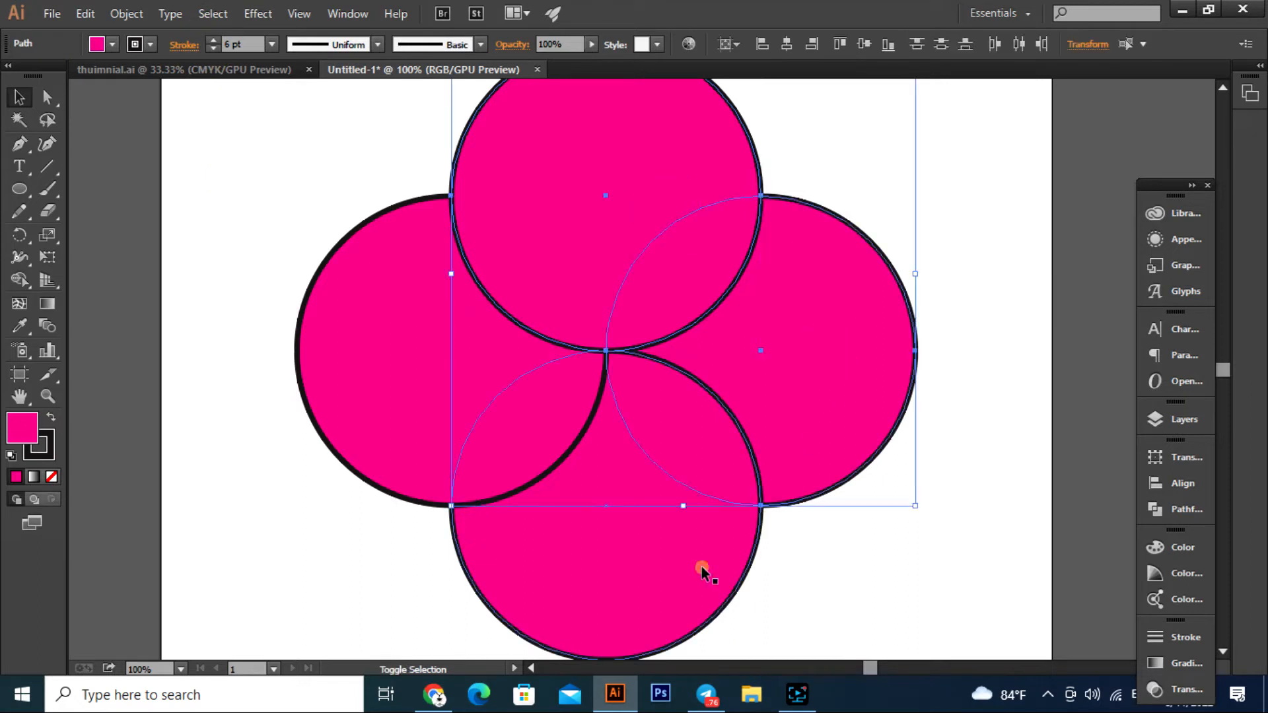
shift+click(376, 445)
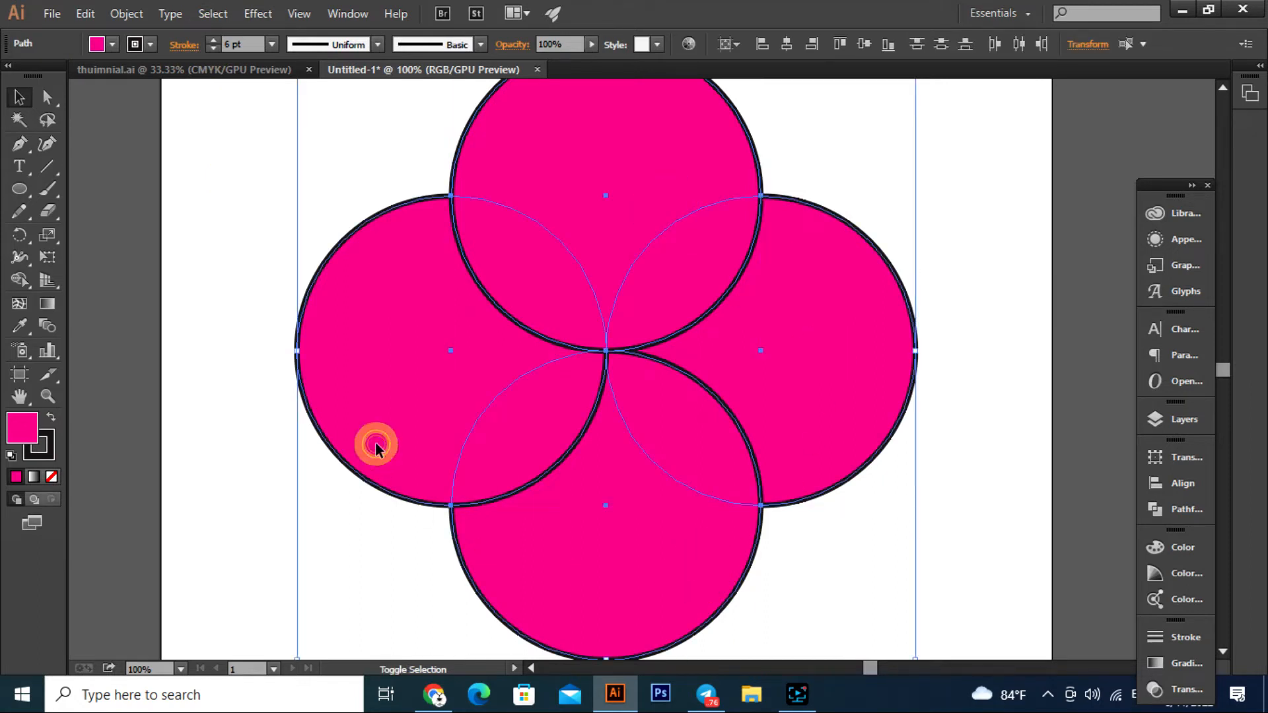
click(126, 13)
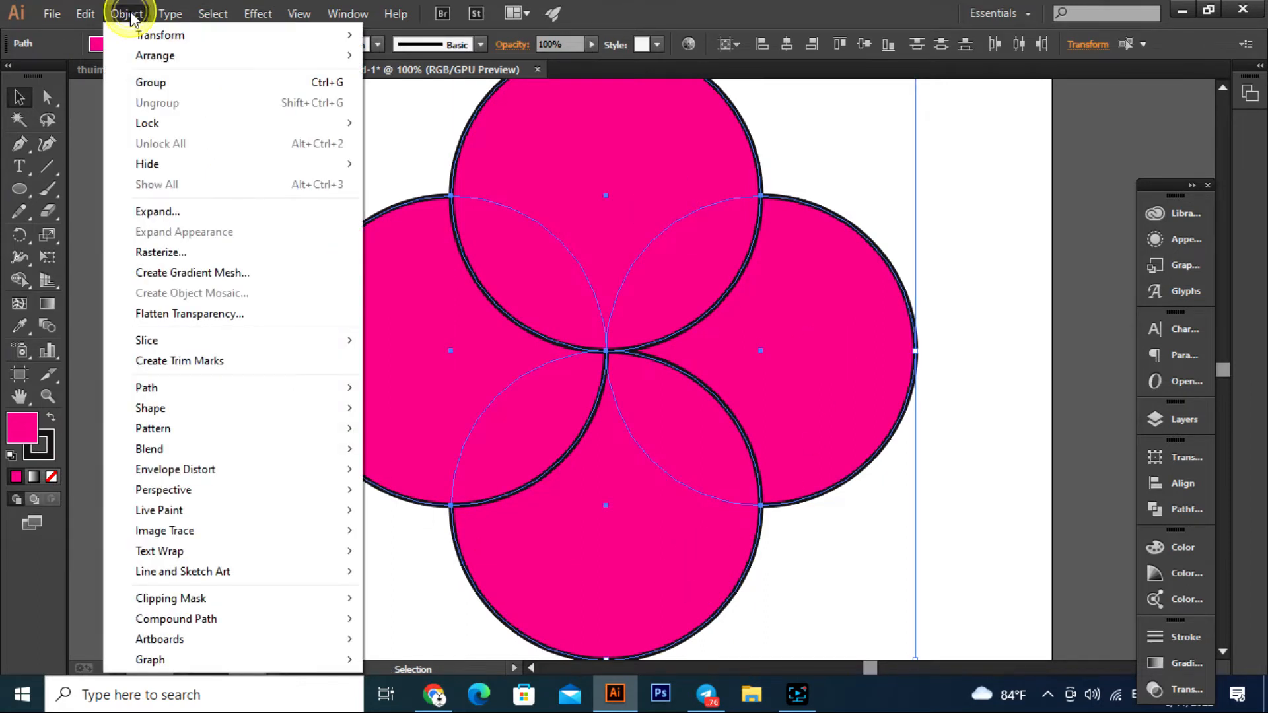
click(178, 214)
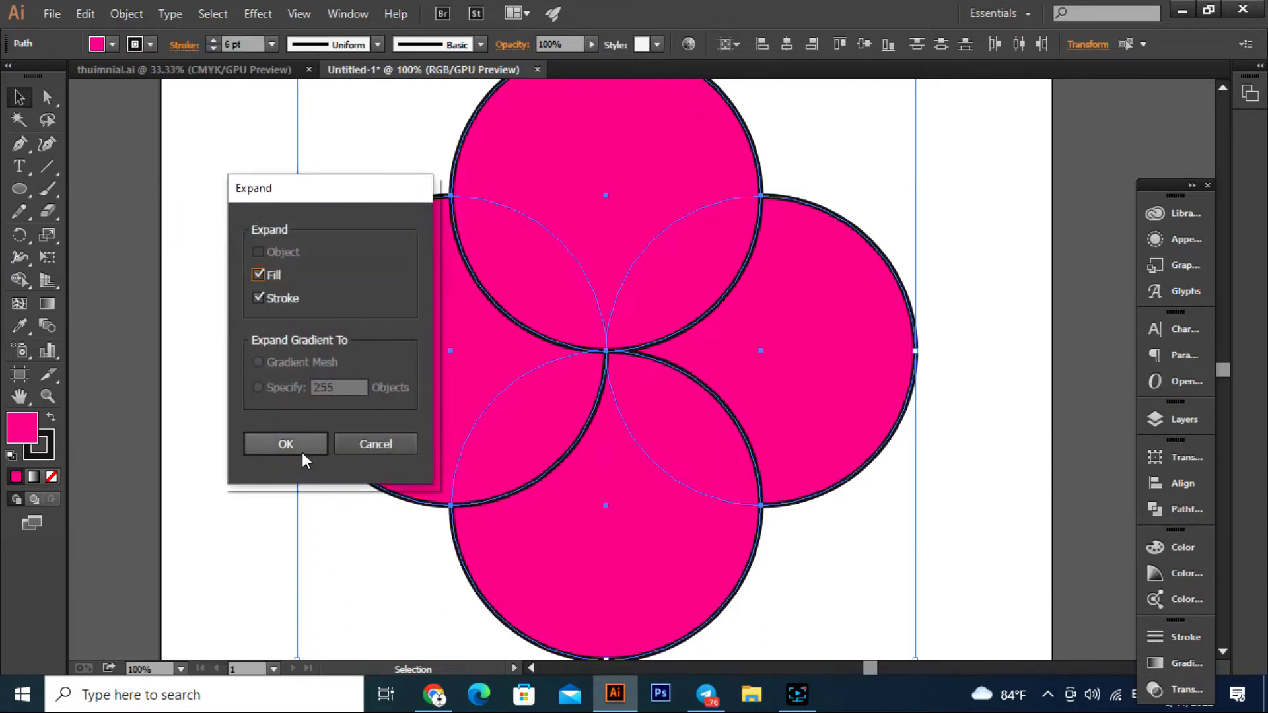
click(303, 447)
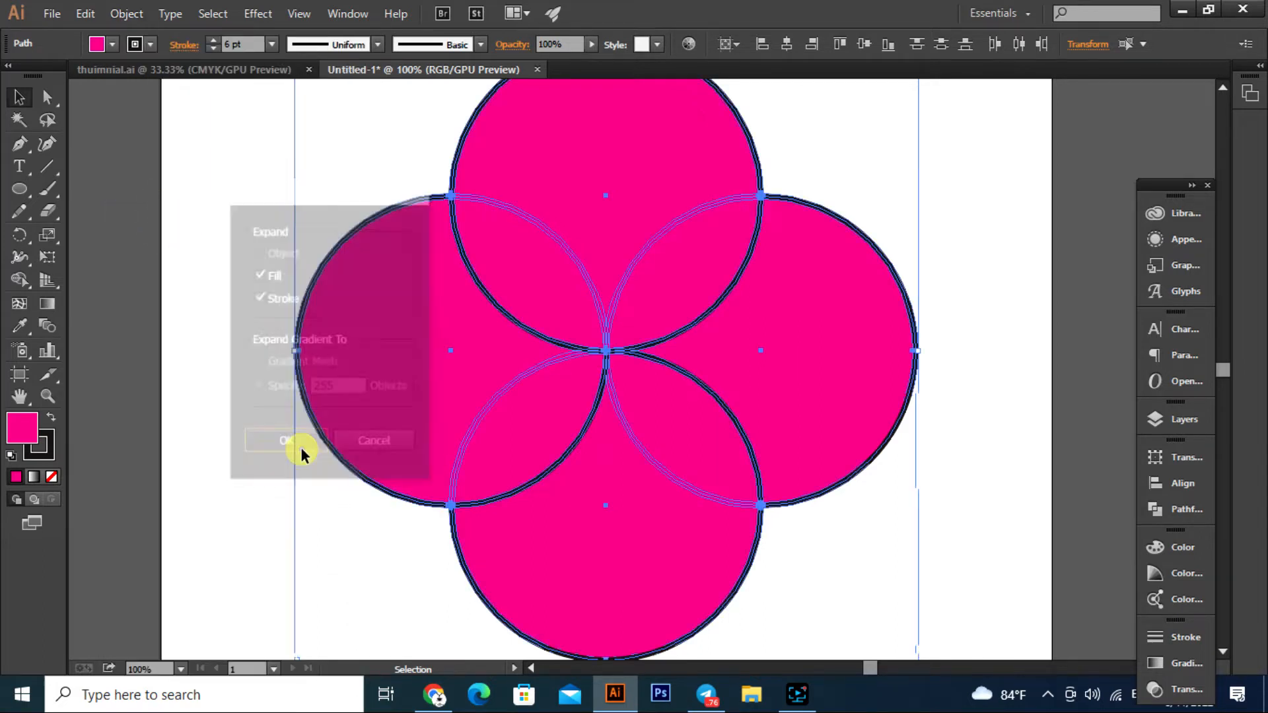
click(1013, 288)
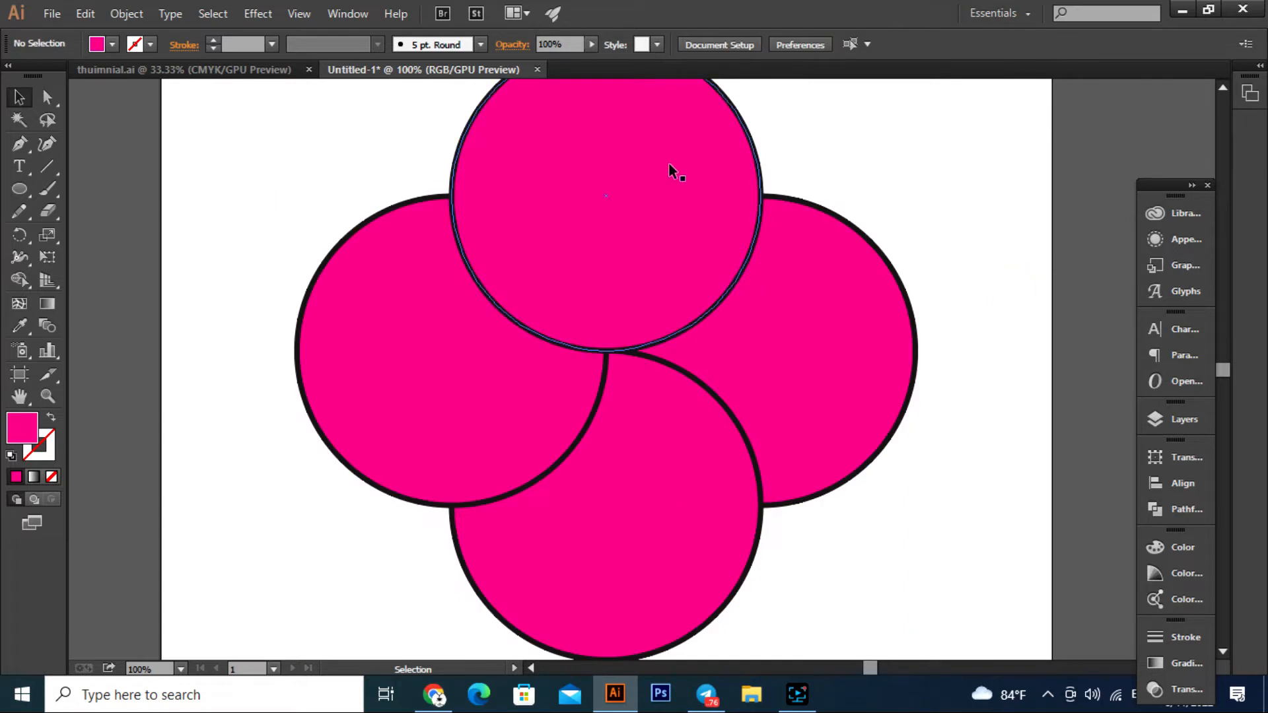
Unite the expanded fill and outline of the top circle into one shape.
click(668, 165)
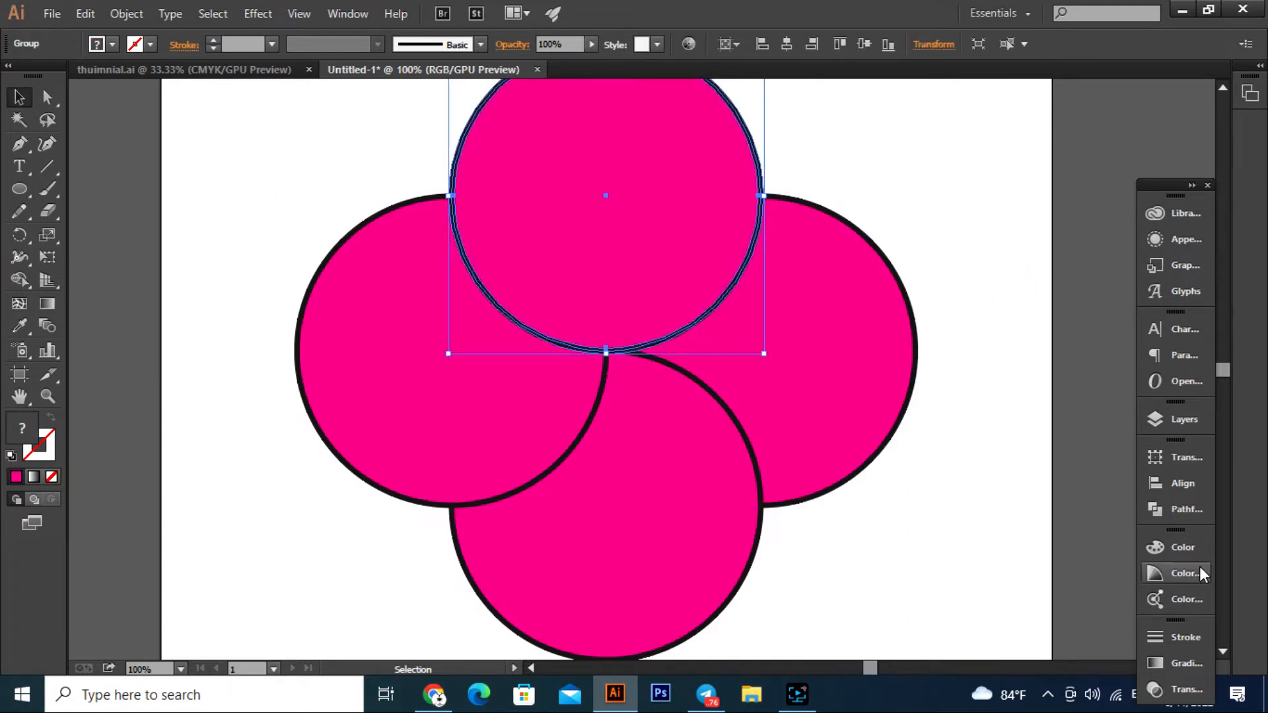
click(1185, 510)
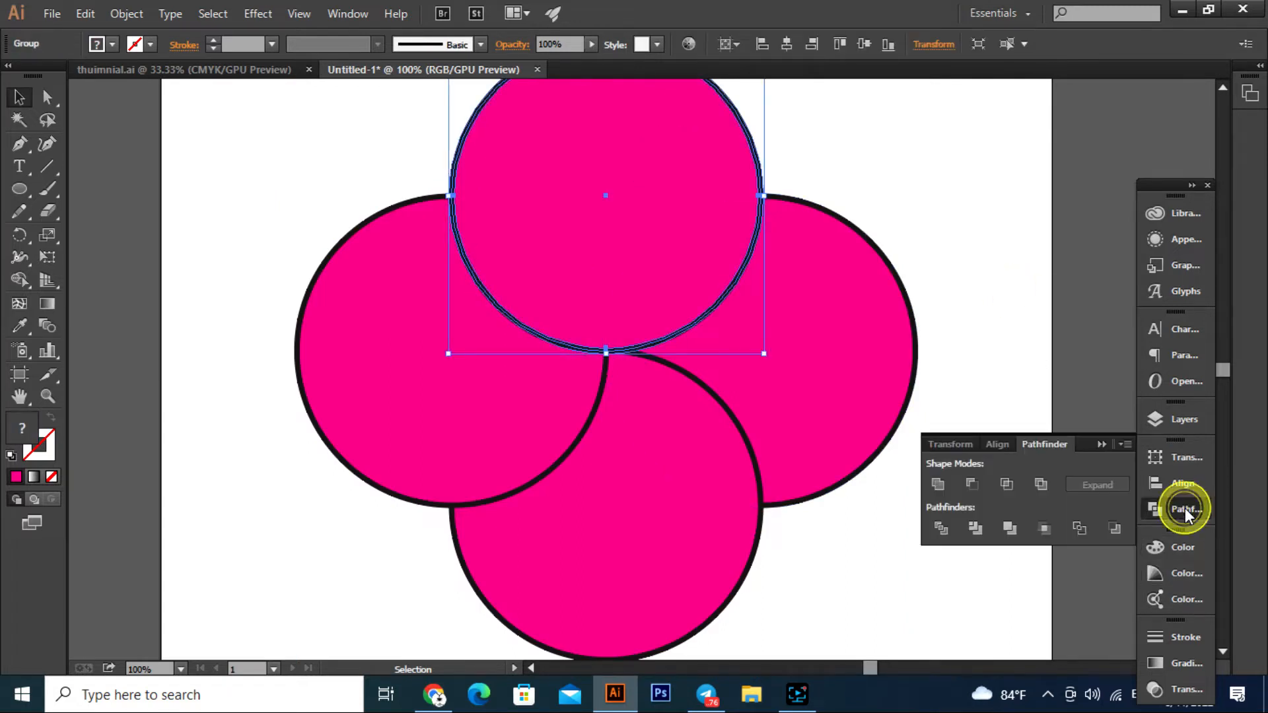
click(937, 484)
click(976, 291)
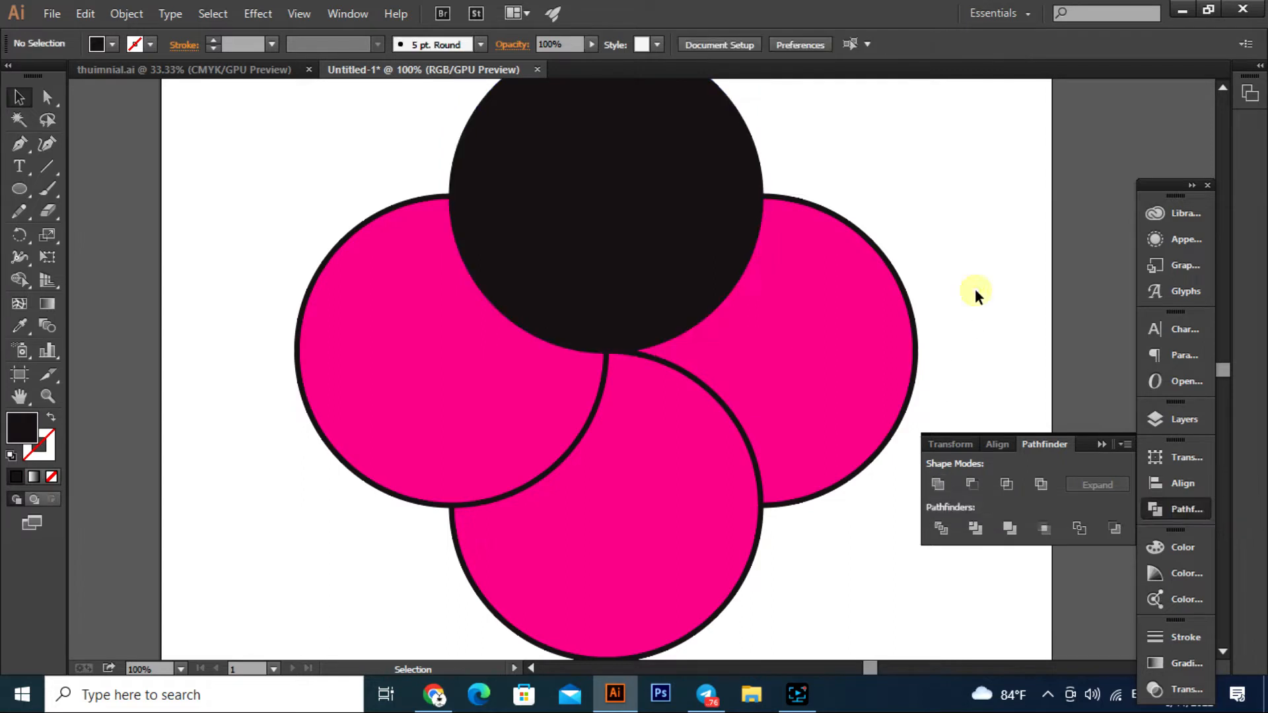
Unite the expanded fill and outline of the right, bottom and left circles, each into its own shape.
click(893, 343)
click(935, 489)
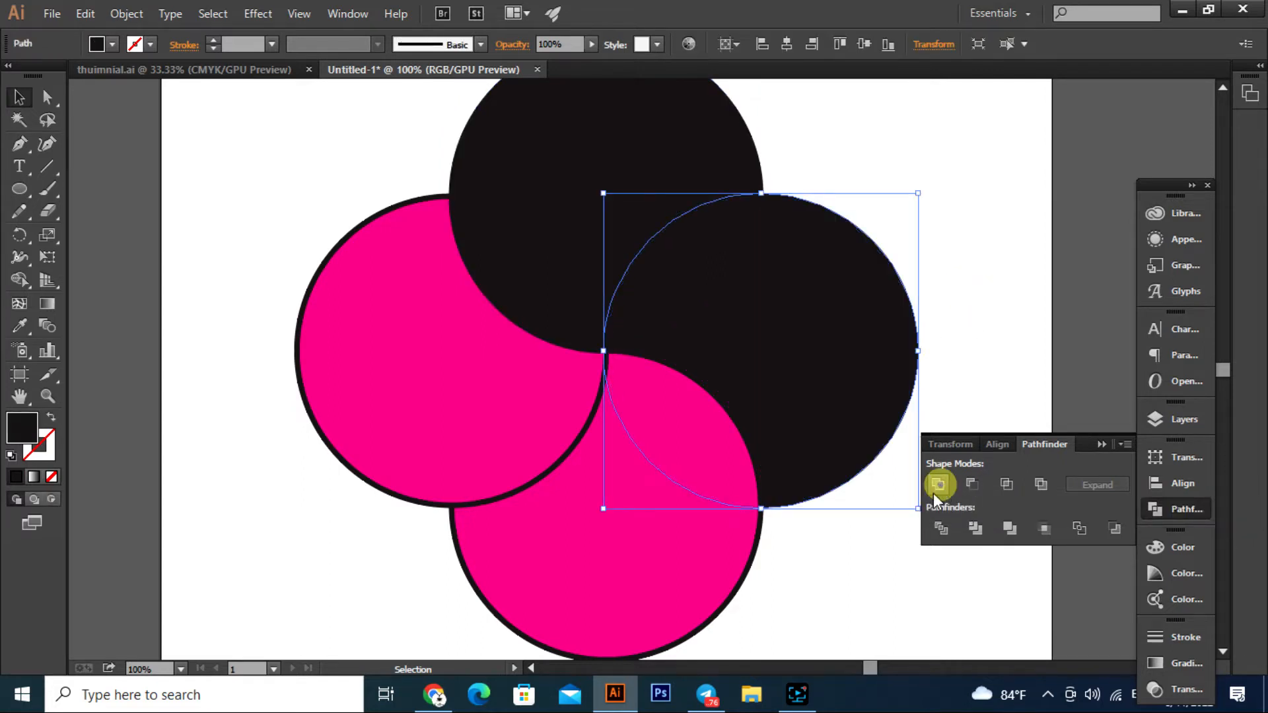
click(716, 584)
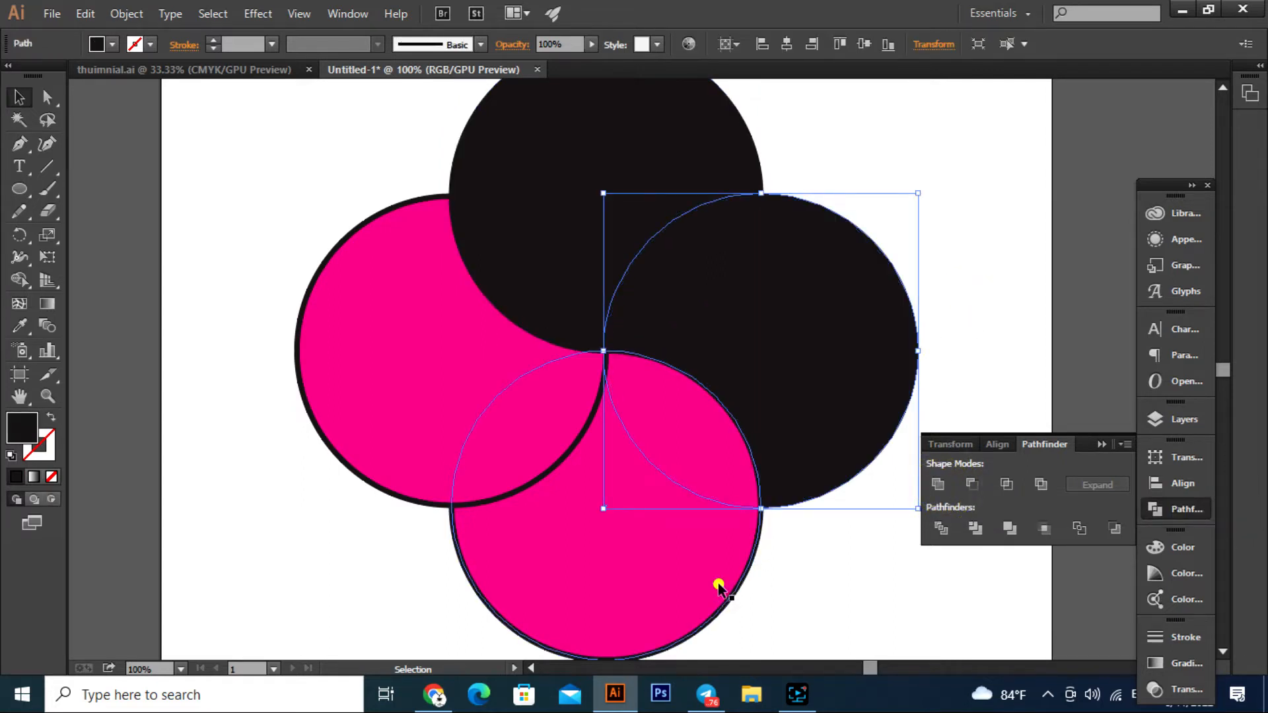
click(945, 485)
click(359, 384)
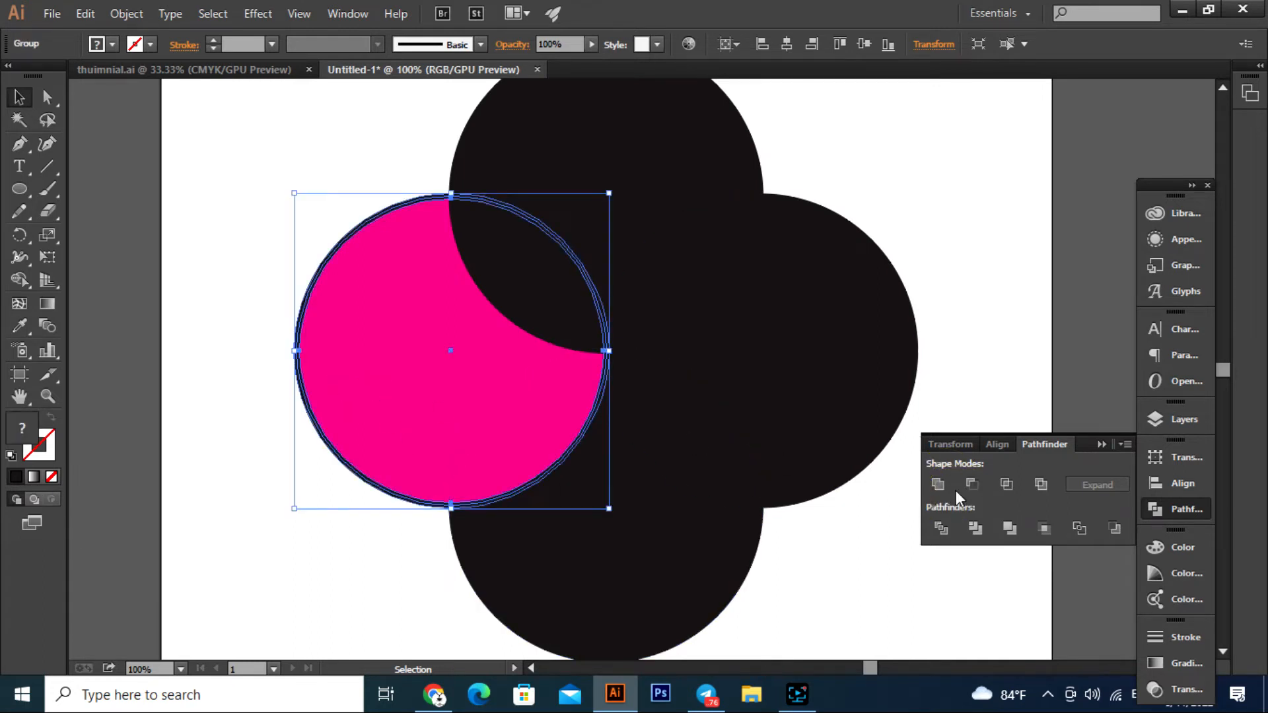
click(938, 485)
click(997, 353)
Select all the overlapping circles and use Shape Builder to separate the four curved triangular areas between the petals inside the central circle.
click(625, 192)
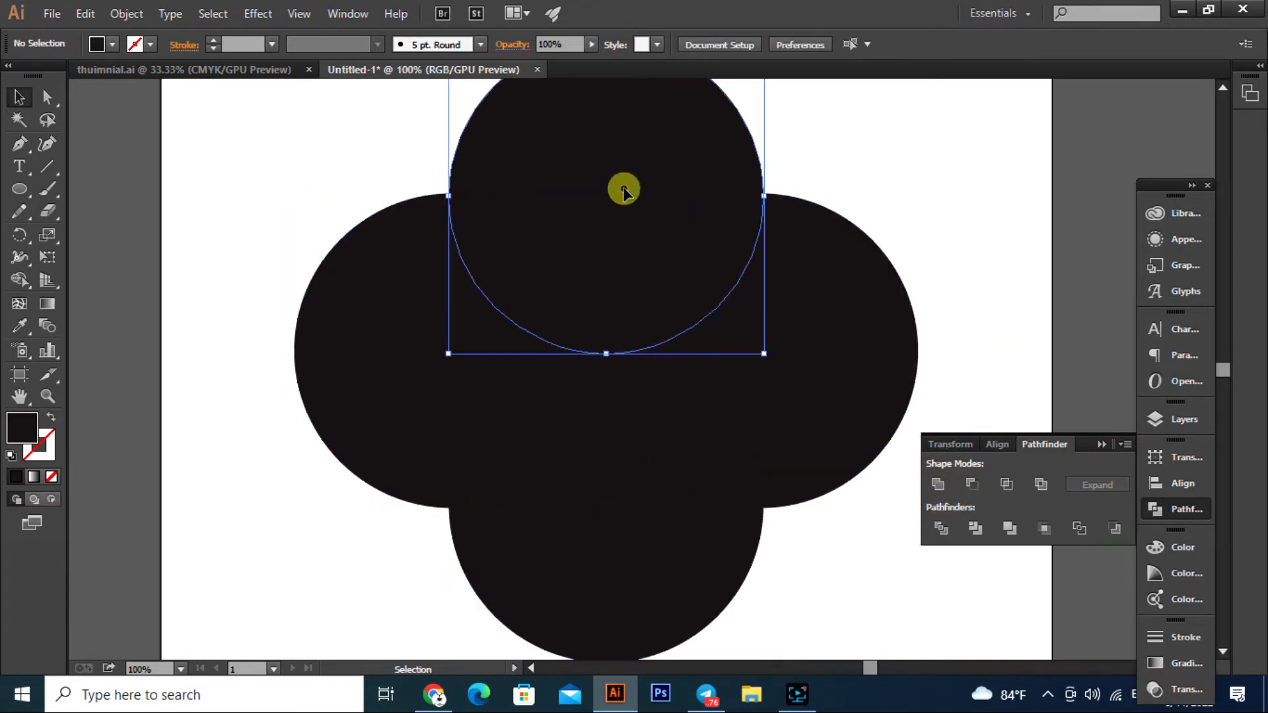
drag(991, 175, 396, 526)
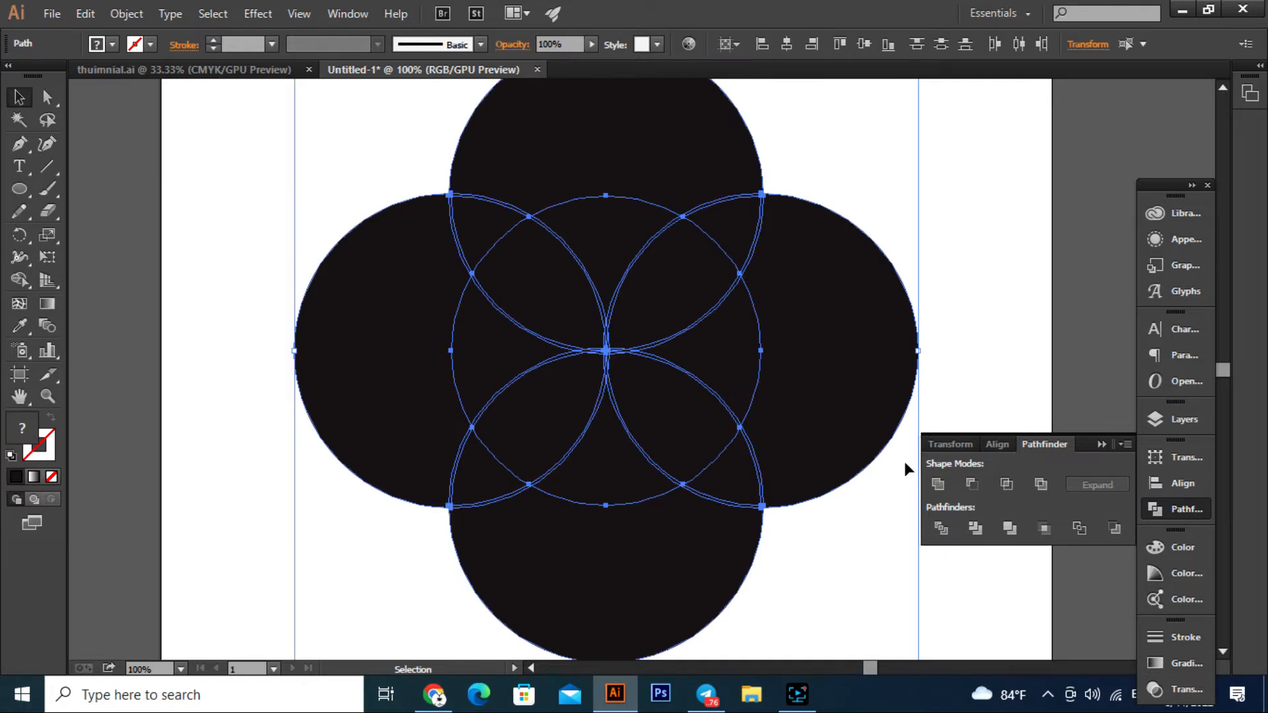
scroll(724, 364, up, 2)
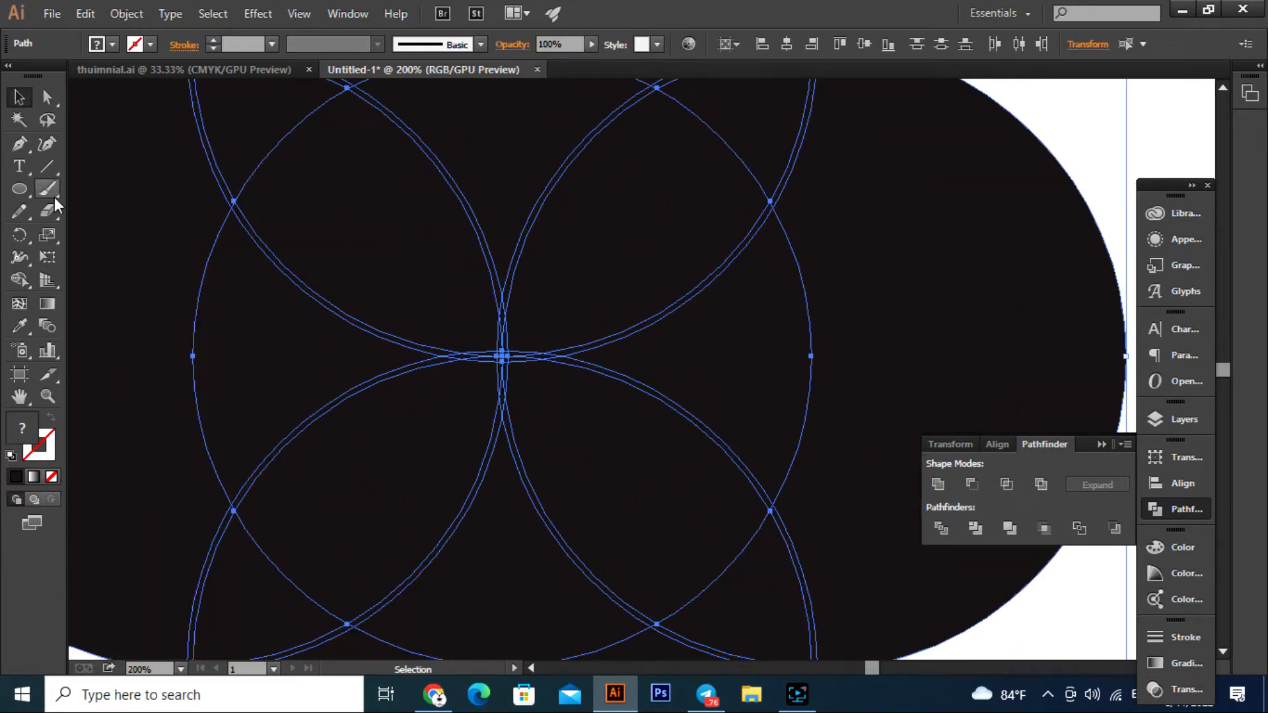
click(18, 281)
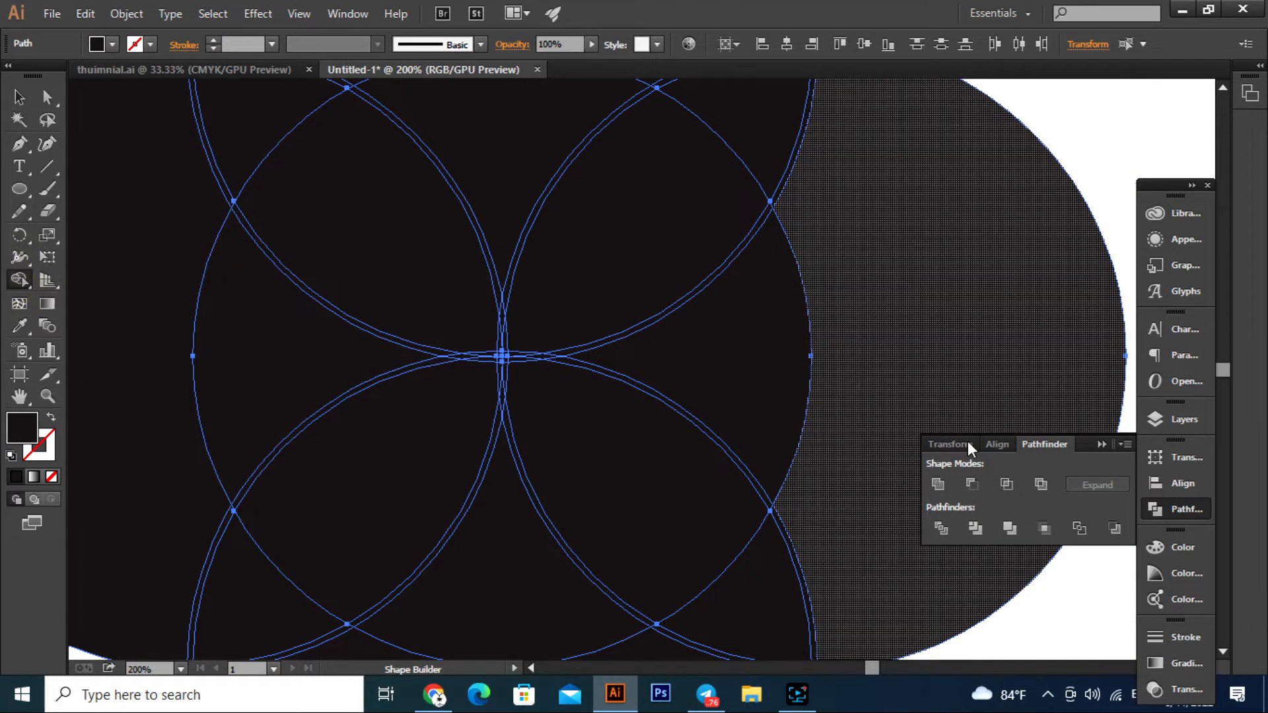
click(773, 349)
scroll(773, 350, down, 1)
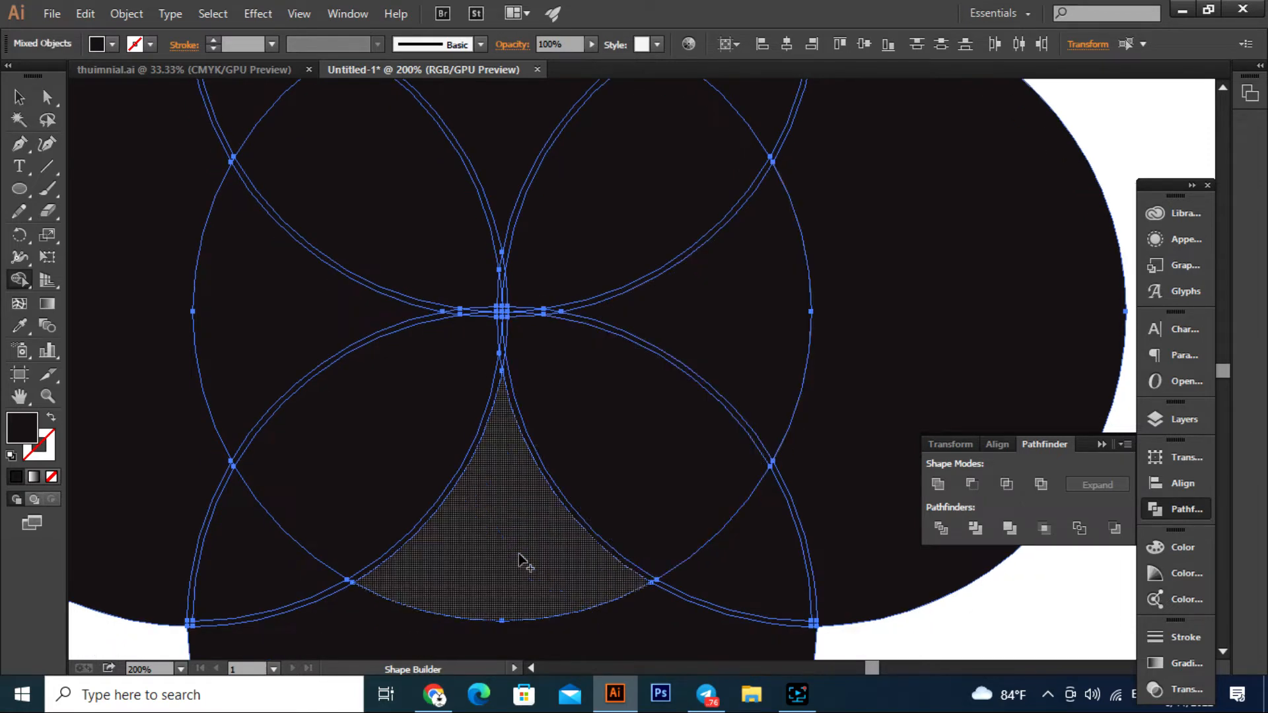
click(497, 571)
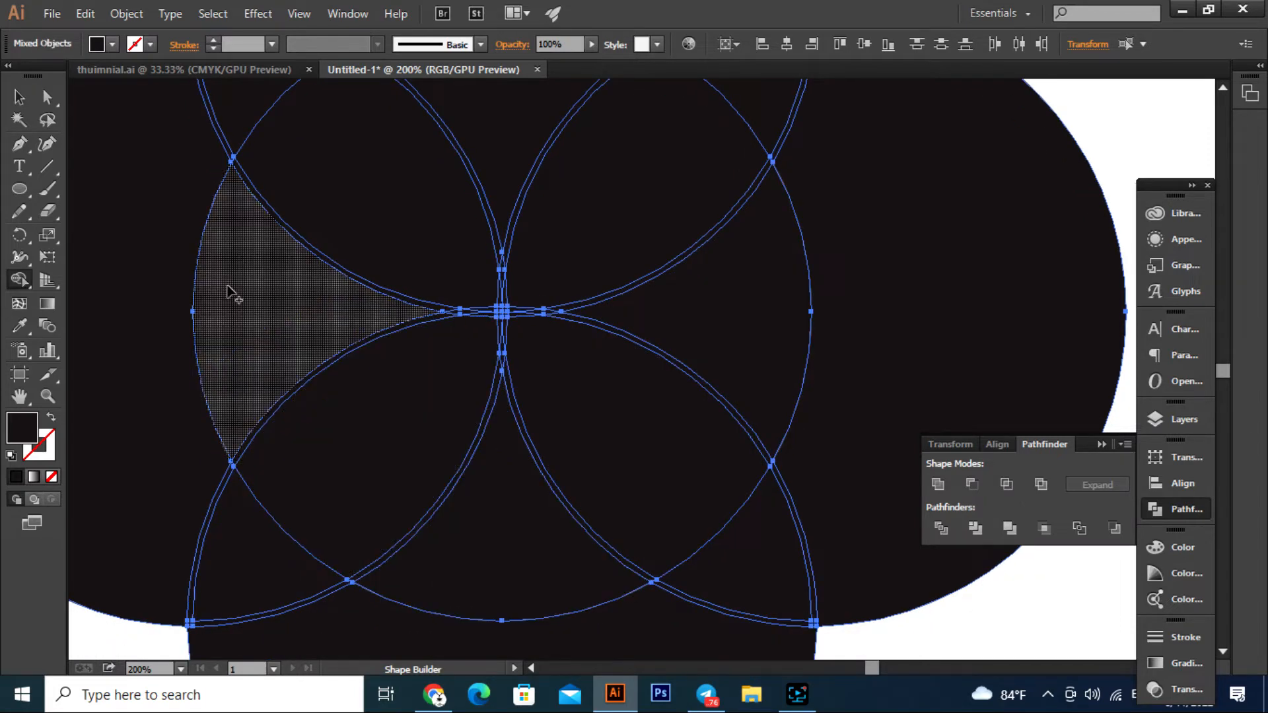
click(242, 305)
scroll(243, 310, up, 2)
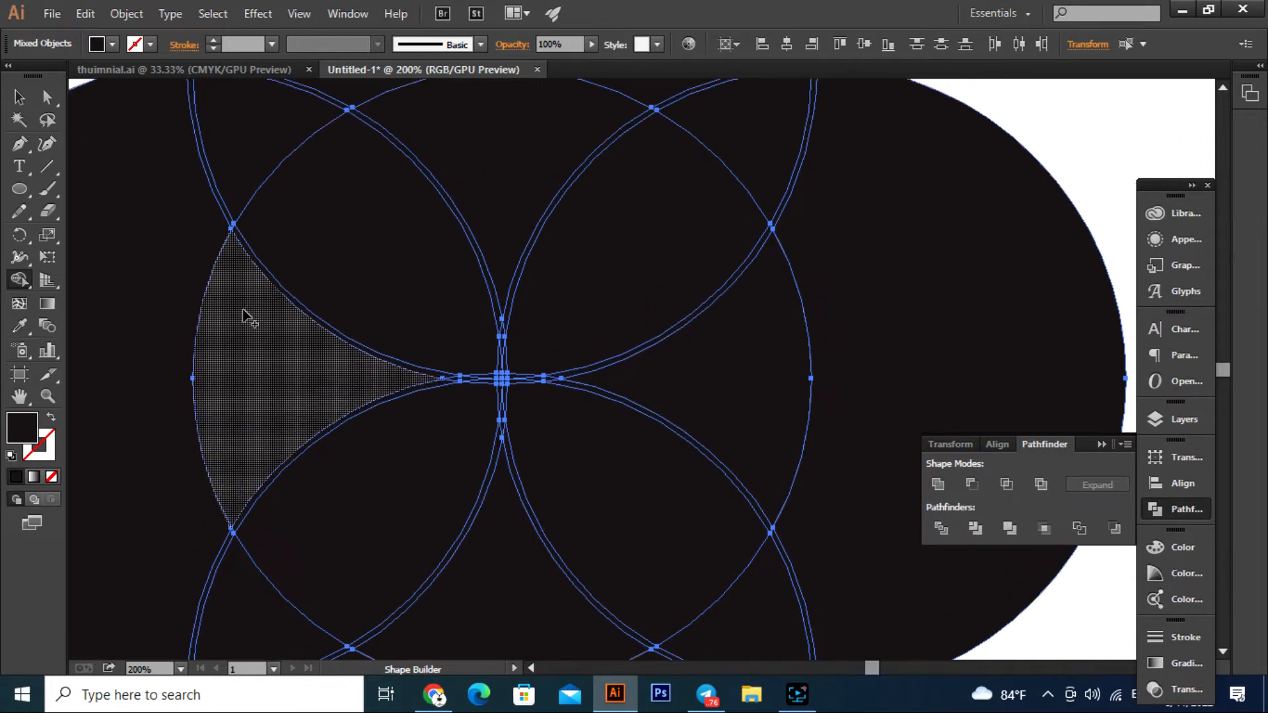
scroll(529, 205, up, 1)
click(528, 201)
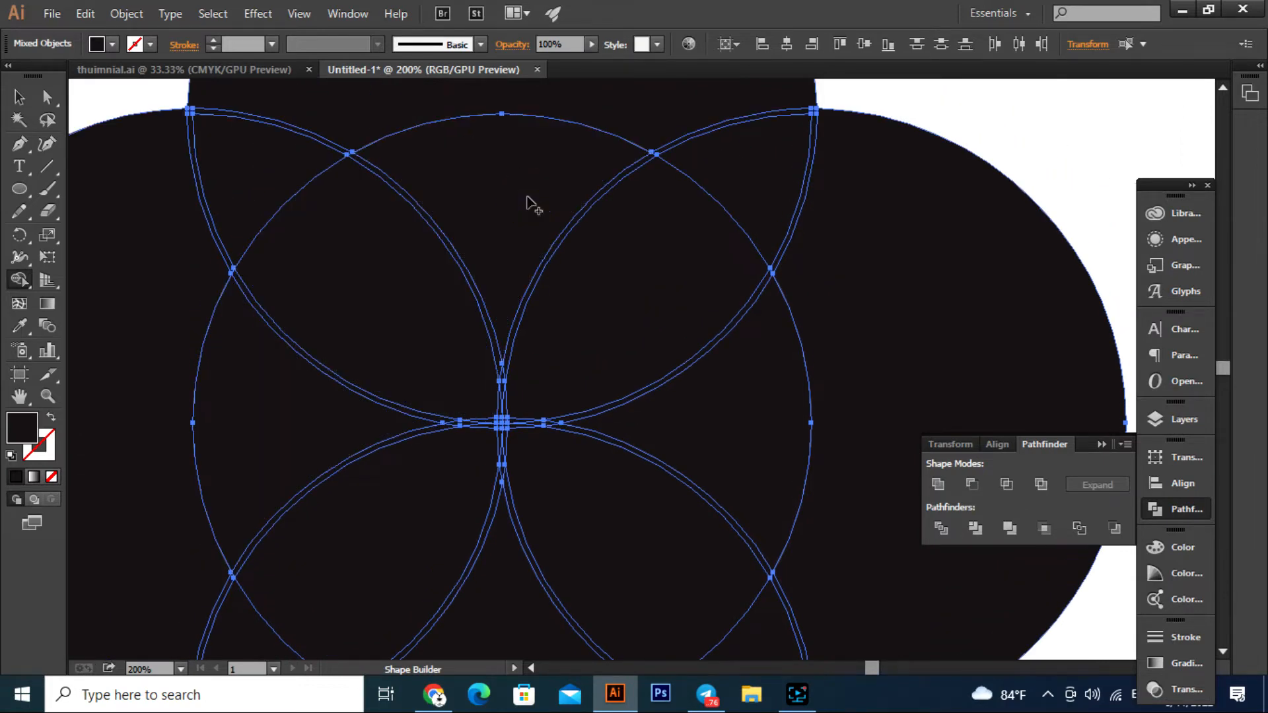
Delete the four outer circles at the top, right, bottom and left, keeping the petals and the central pieces.
click(11, 98)
scroll(654, 335, down, 2)
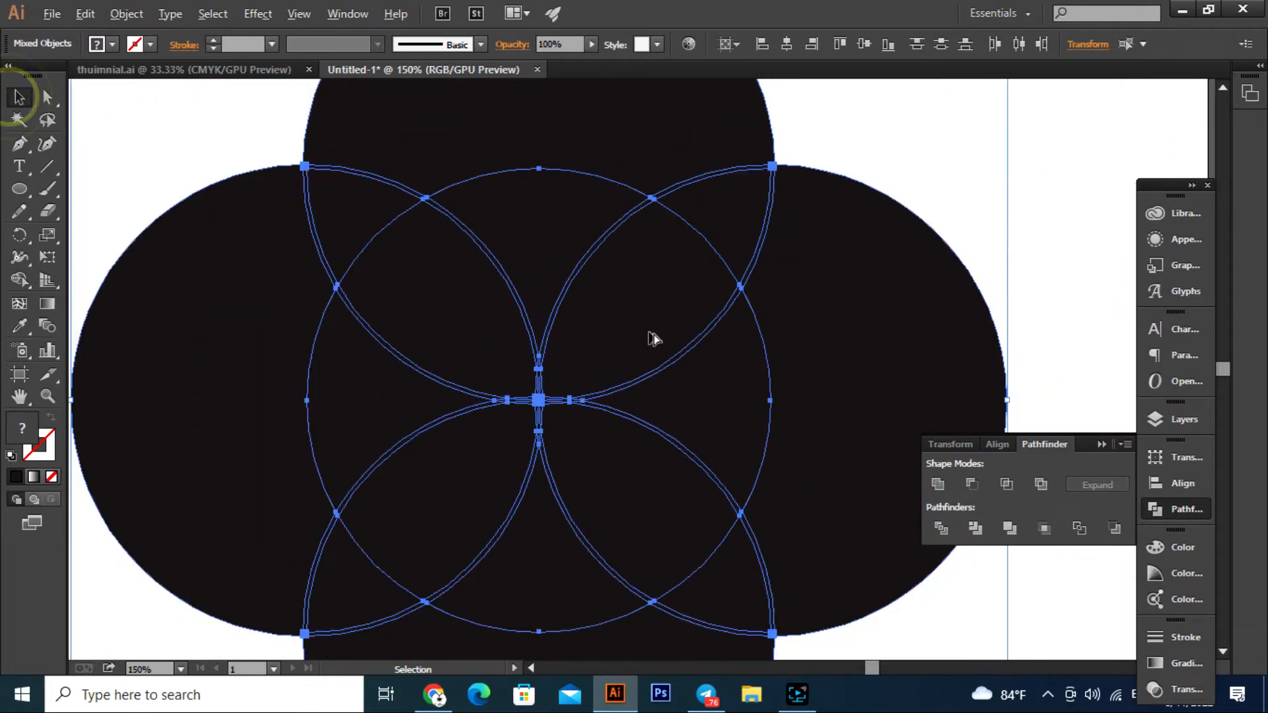
click(934, 221)
click(689, 170)
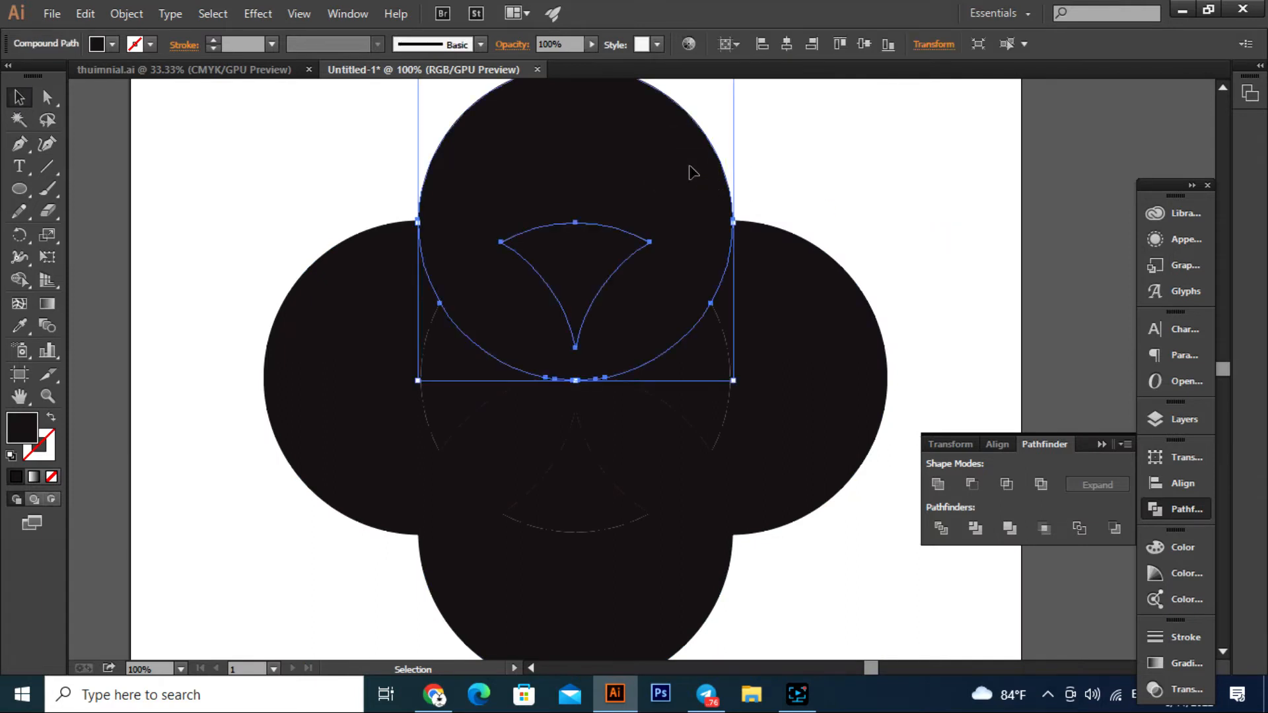
key(Delete)
click(829, 300)
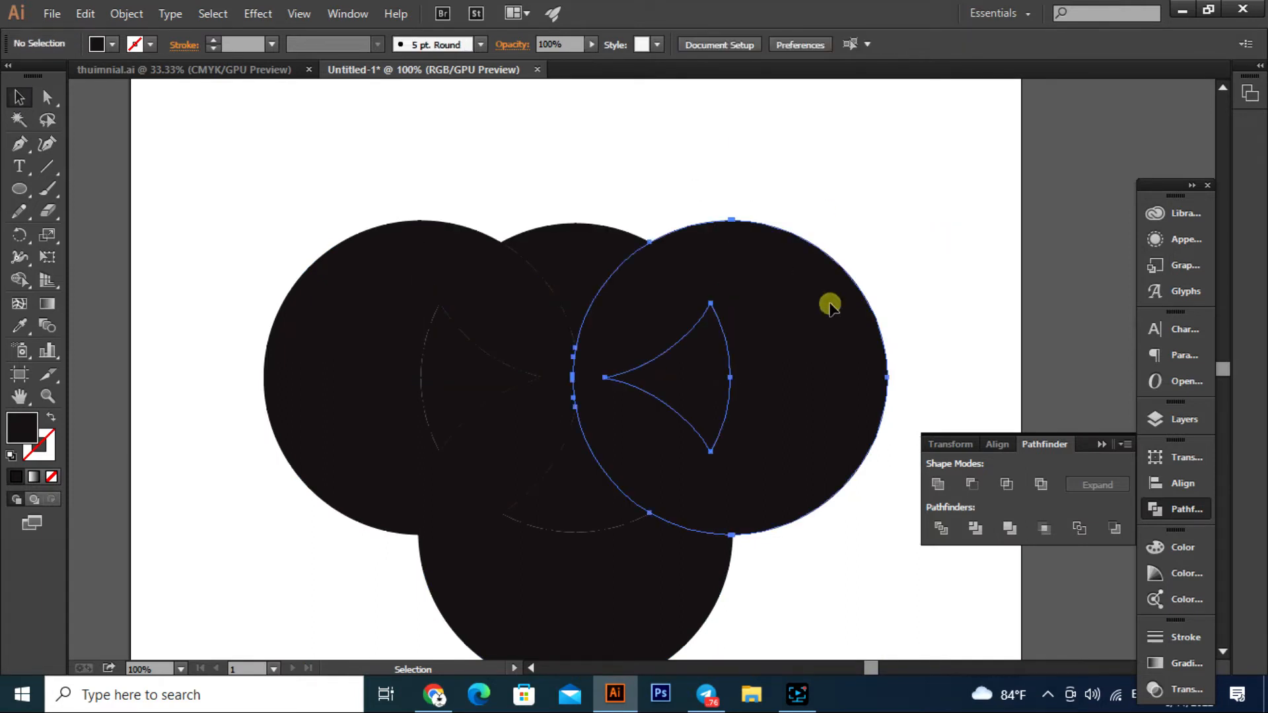
key(Delete)
click(701, 590)
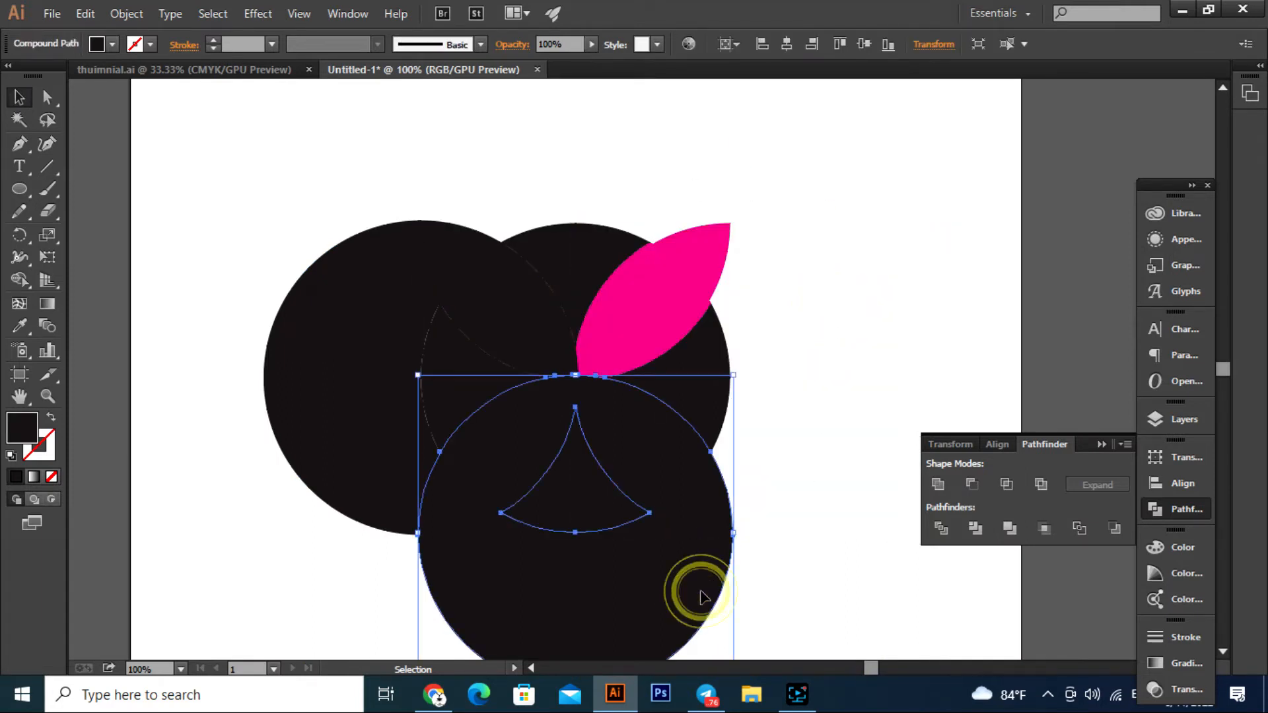
key(Delete)
click(304, 383)
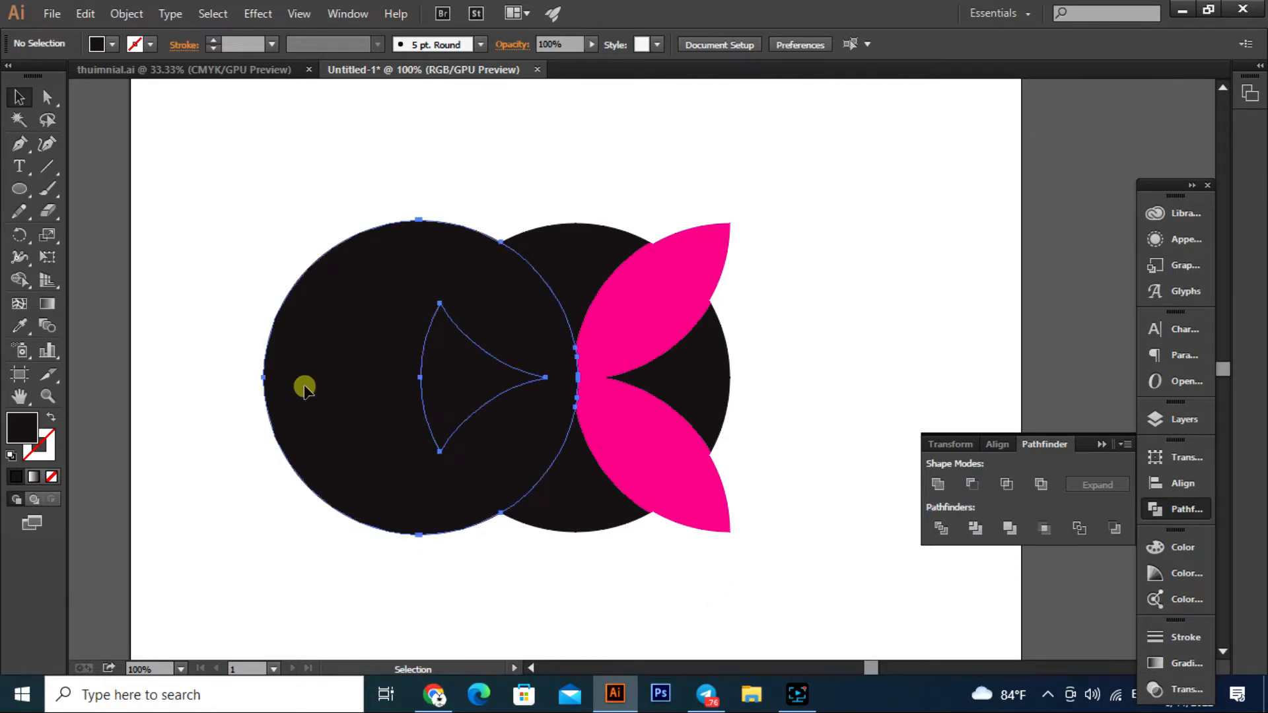
key(Delete)
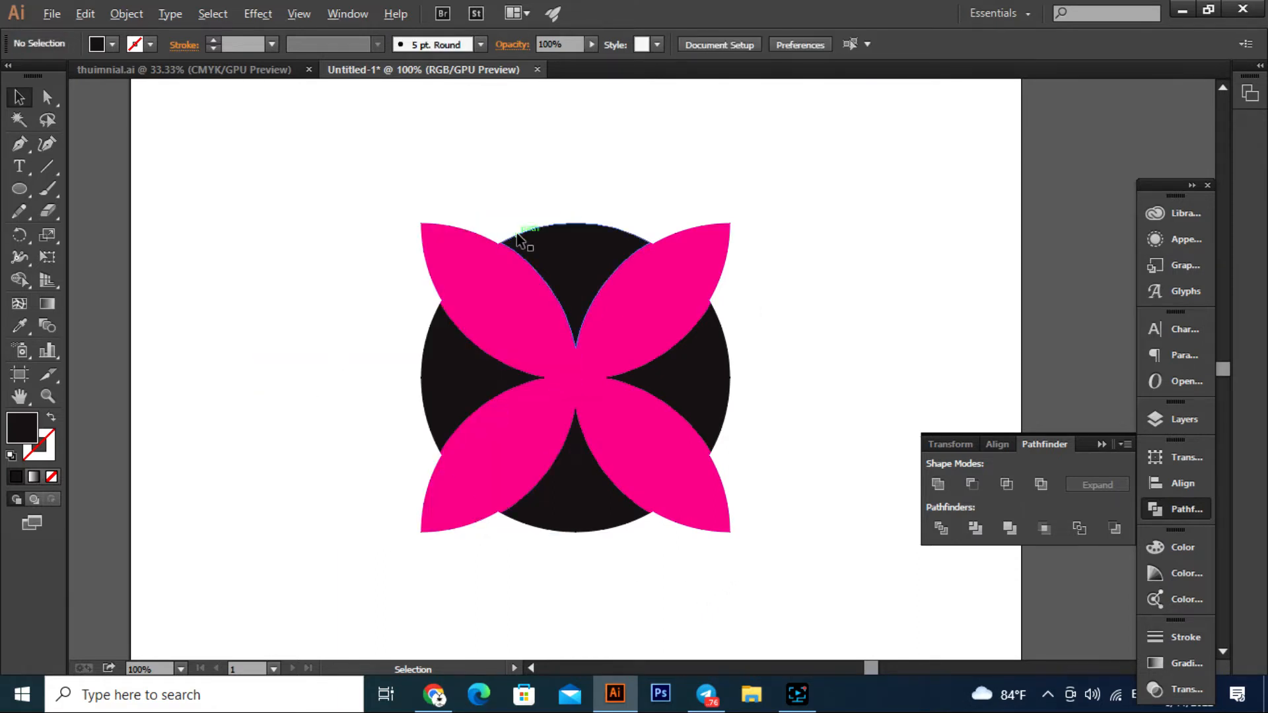
Delete the leftover pink shape beneath the petals to open the thin gaps between them and the black pieces.
scroll(519, 240, up, 6)
click(411, 317)
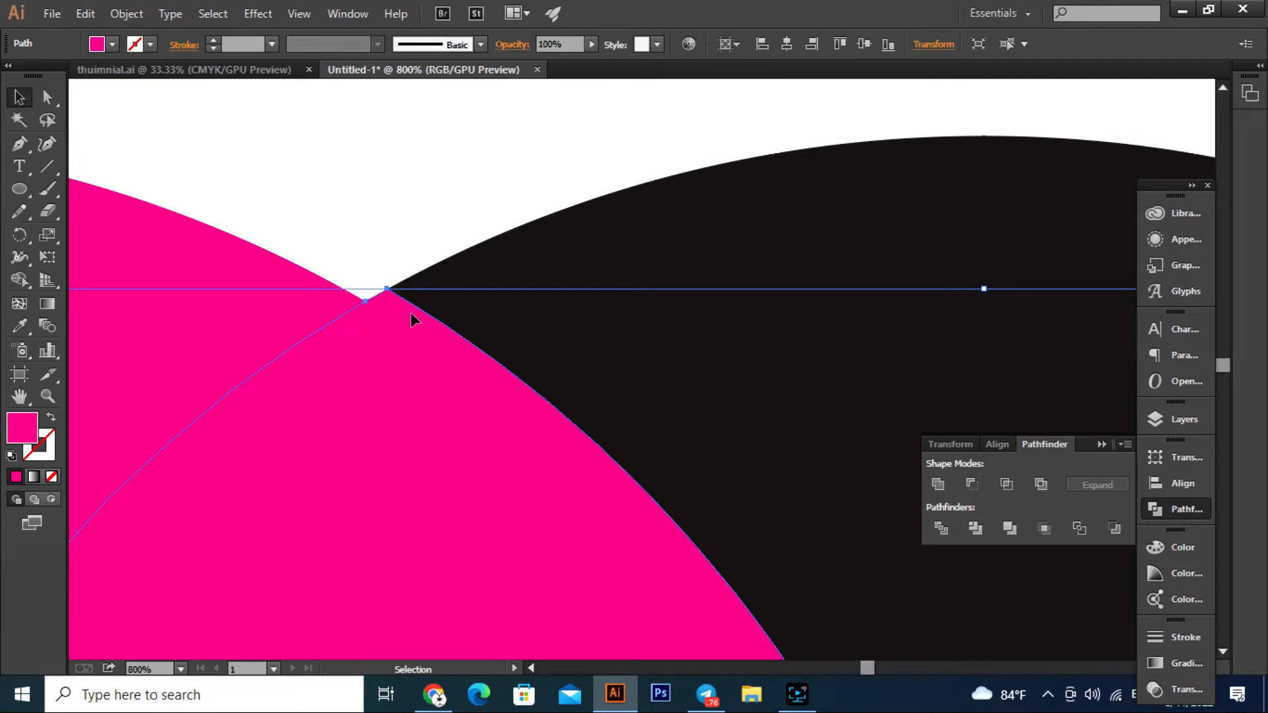
key(Delete)
scroll(624, 331, down, 6)
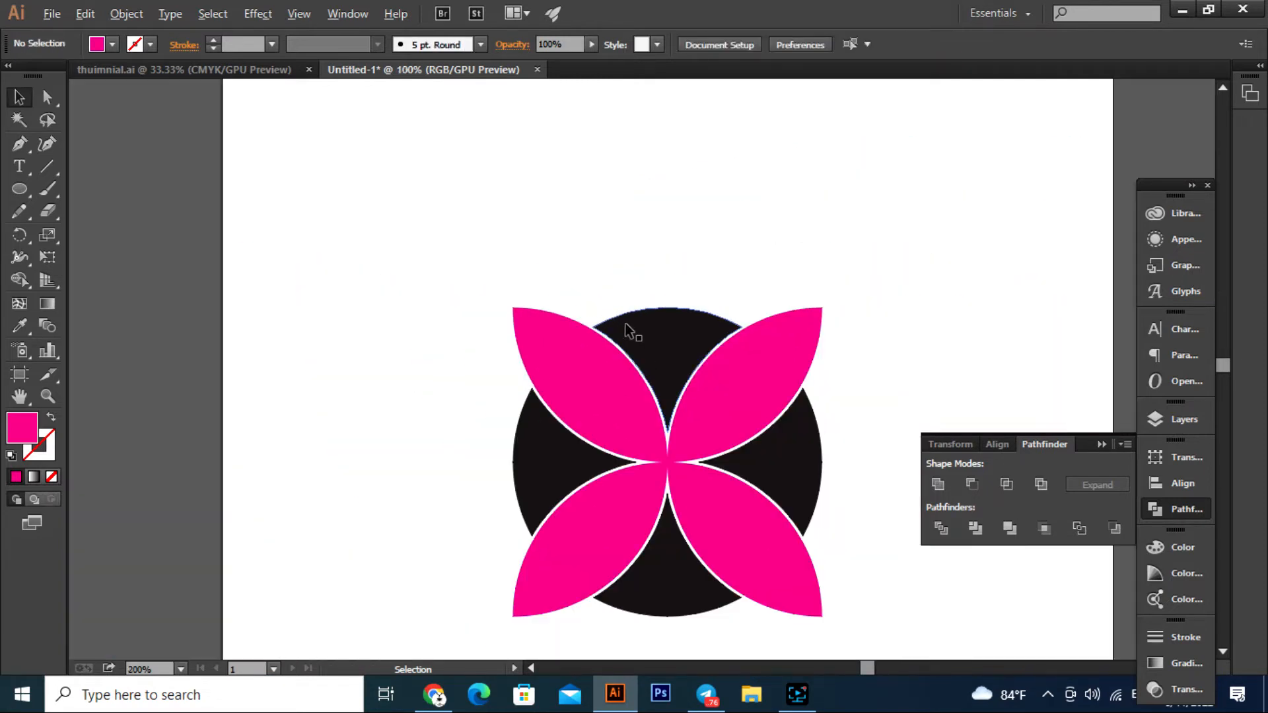
drag(864, 363, 801, 260)
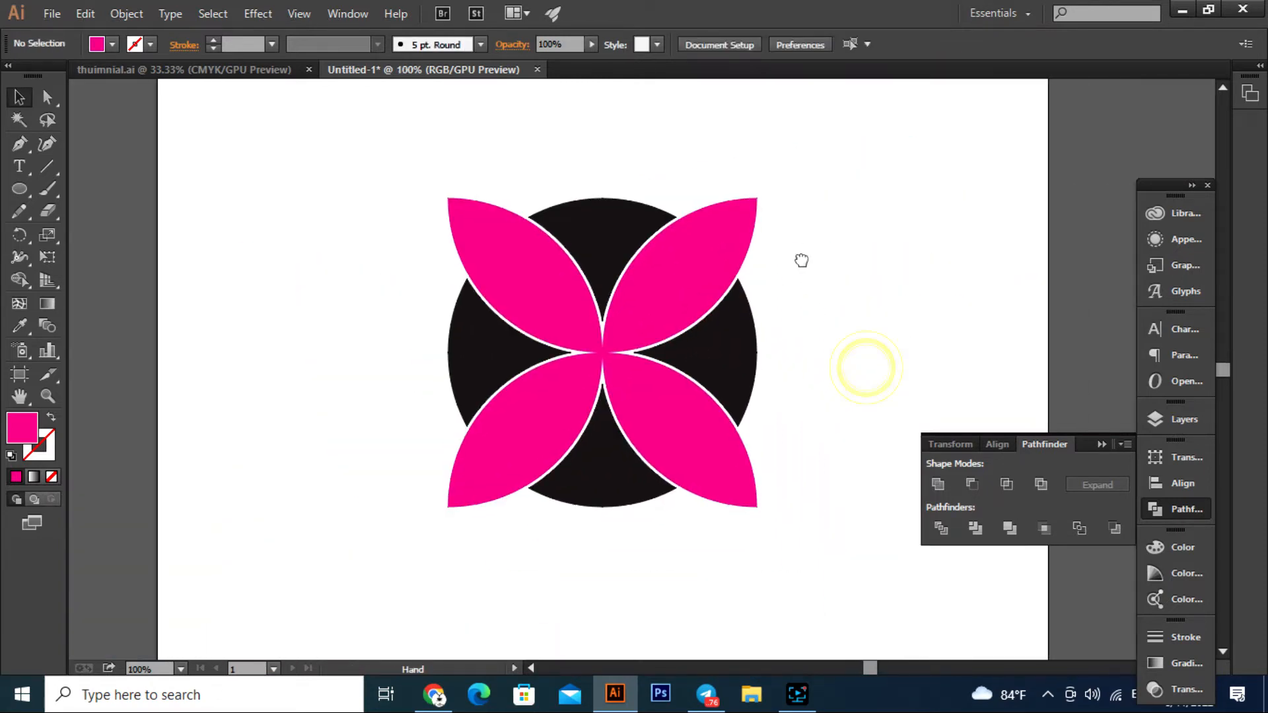
click(1102, 444)
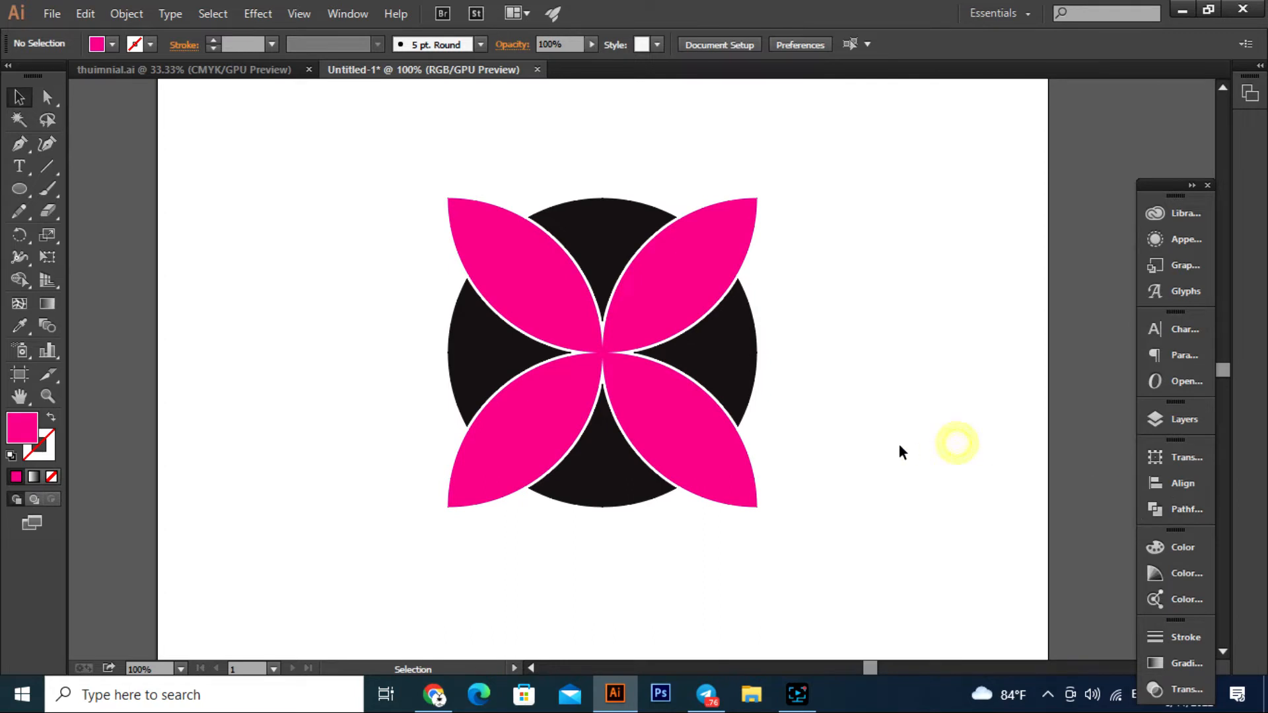
scroll(851, 436, down, 1)
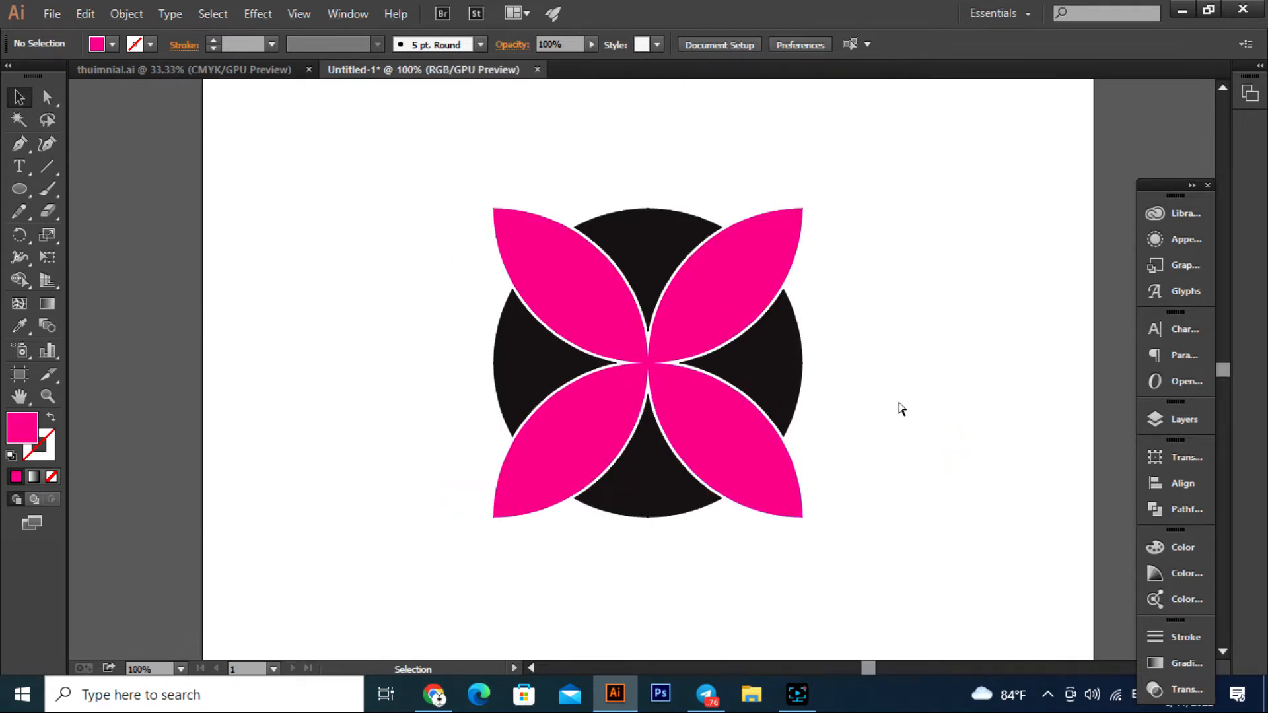
Undo the last two deletions, then delete the left outer circle and the leftover pink shape again.
key(ctrl+z)
key(ctrl+z)
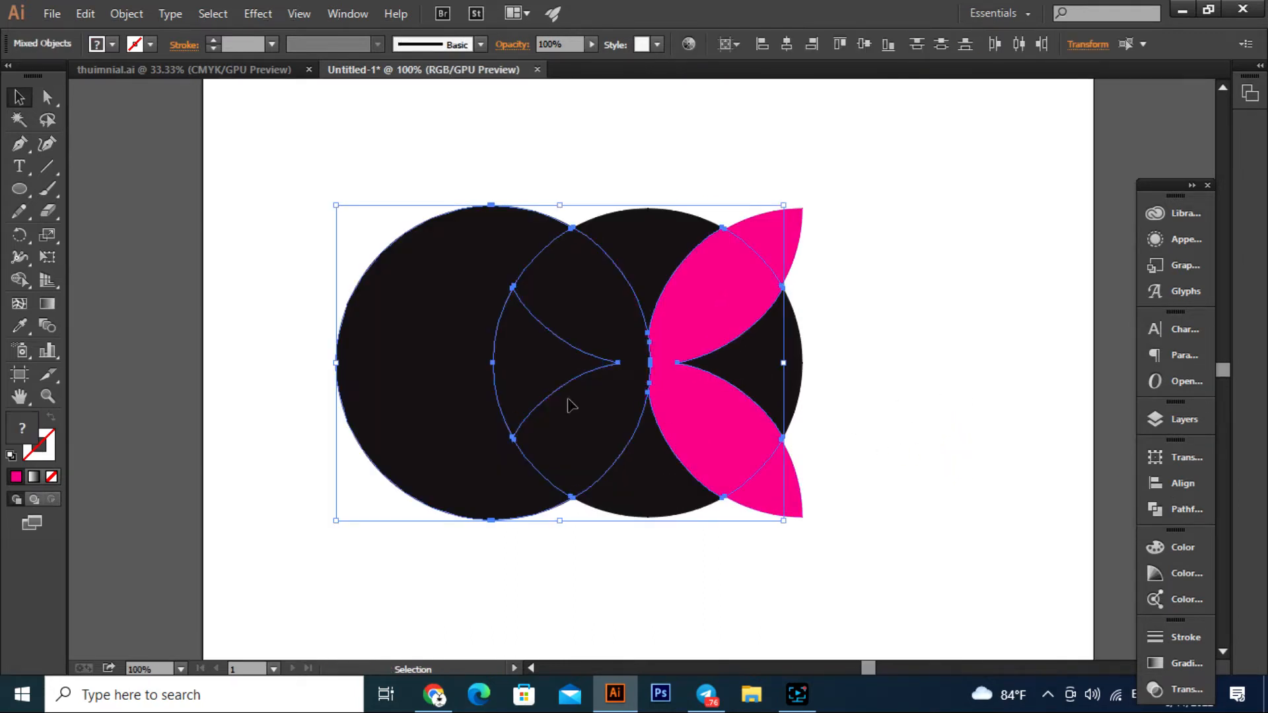
click(432, 329)
key(Delete)
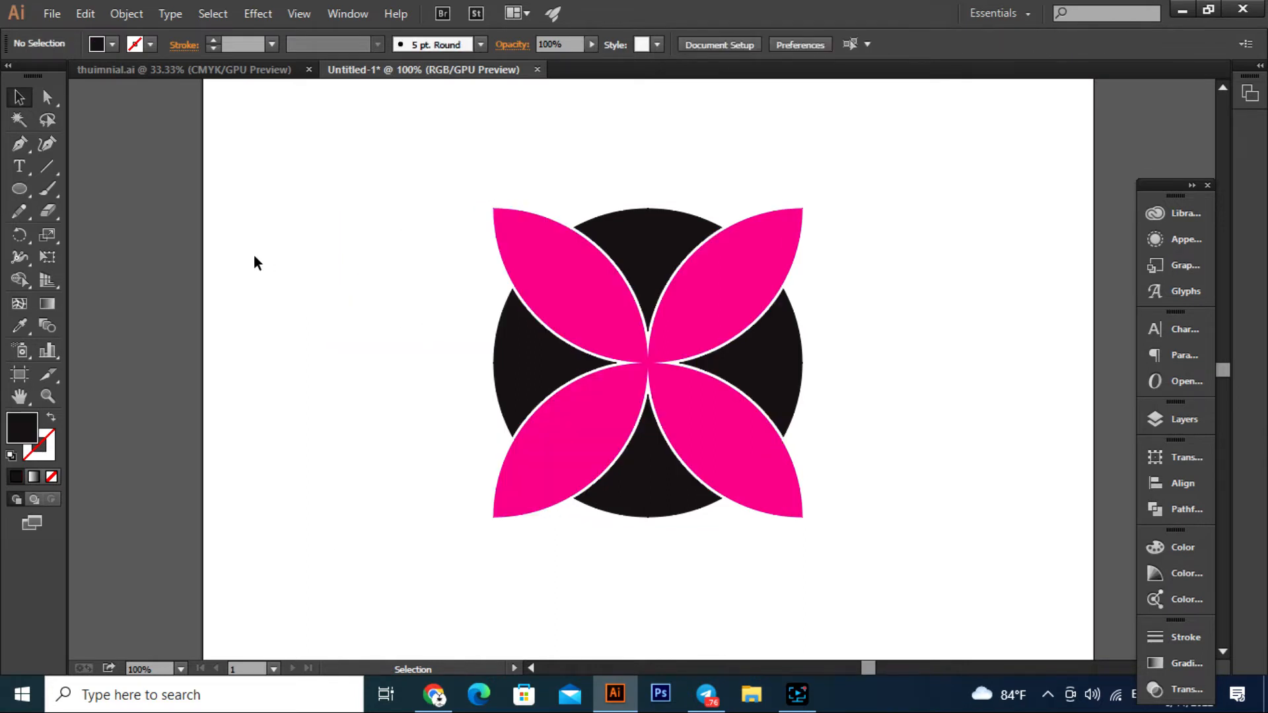
click(255, 256)
Recolor the upper-right petal green and the upper-left petal red by sampling the colour squares above the artboard with the Eyedropper.
scroll(899, 359, down, 1)
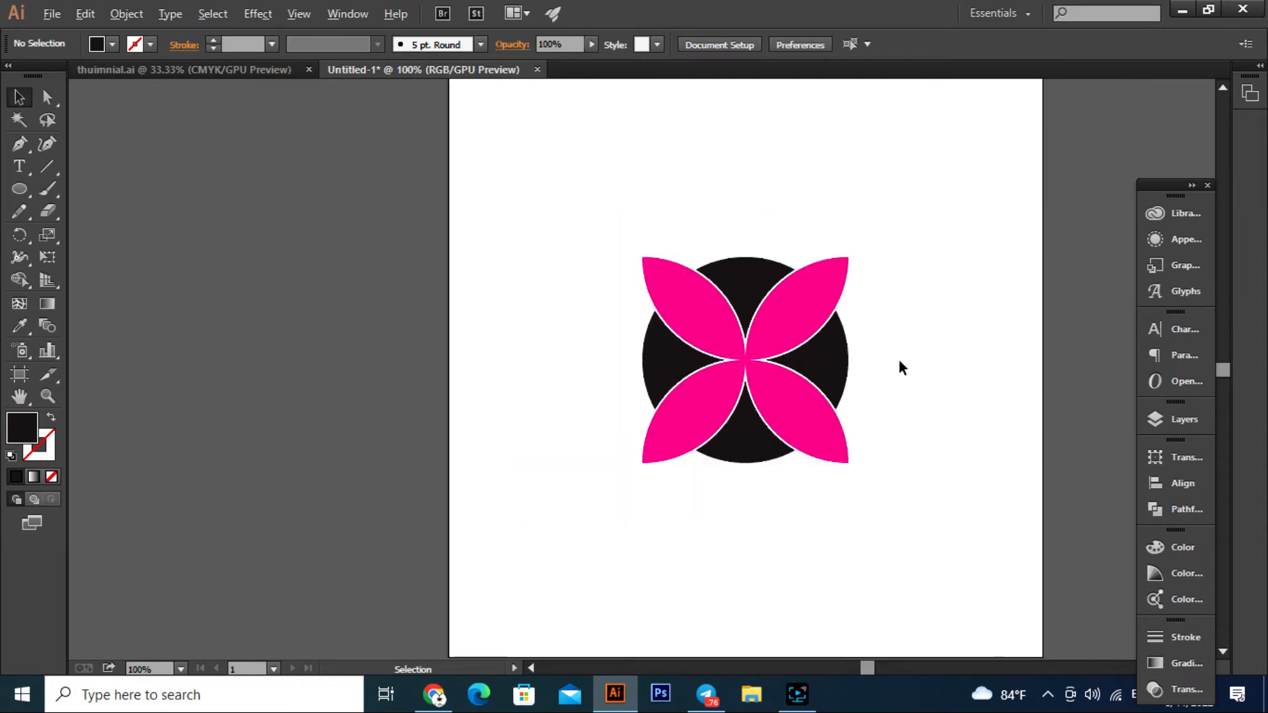
scroll(898, 360, down, 2)
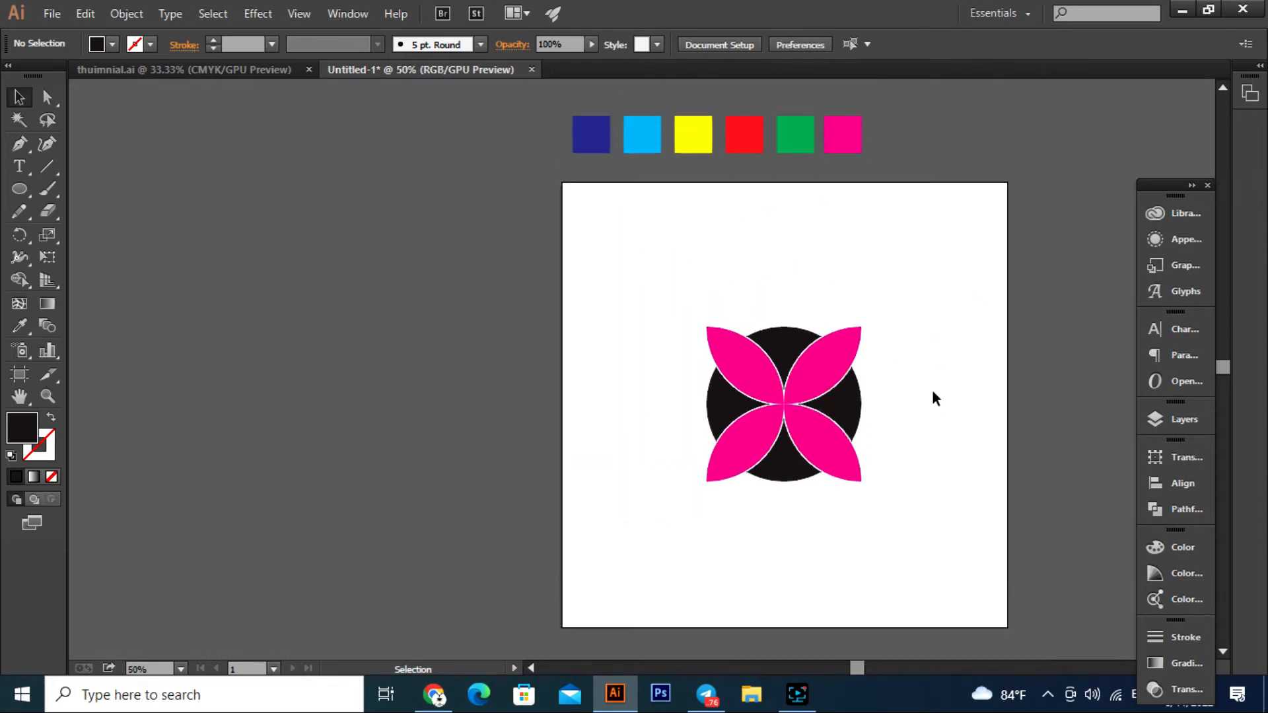
scroll(933, 396, up, 1)
scroll(912, 371, down, 1)
scroll(875, 362, up, 1)
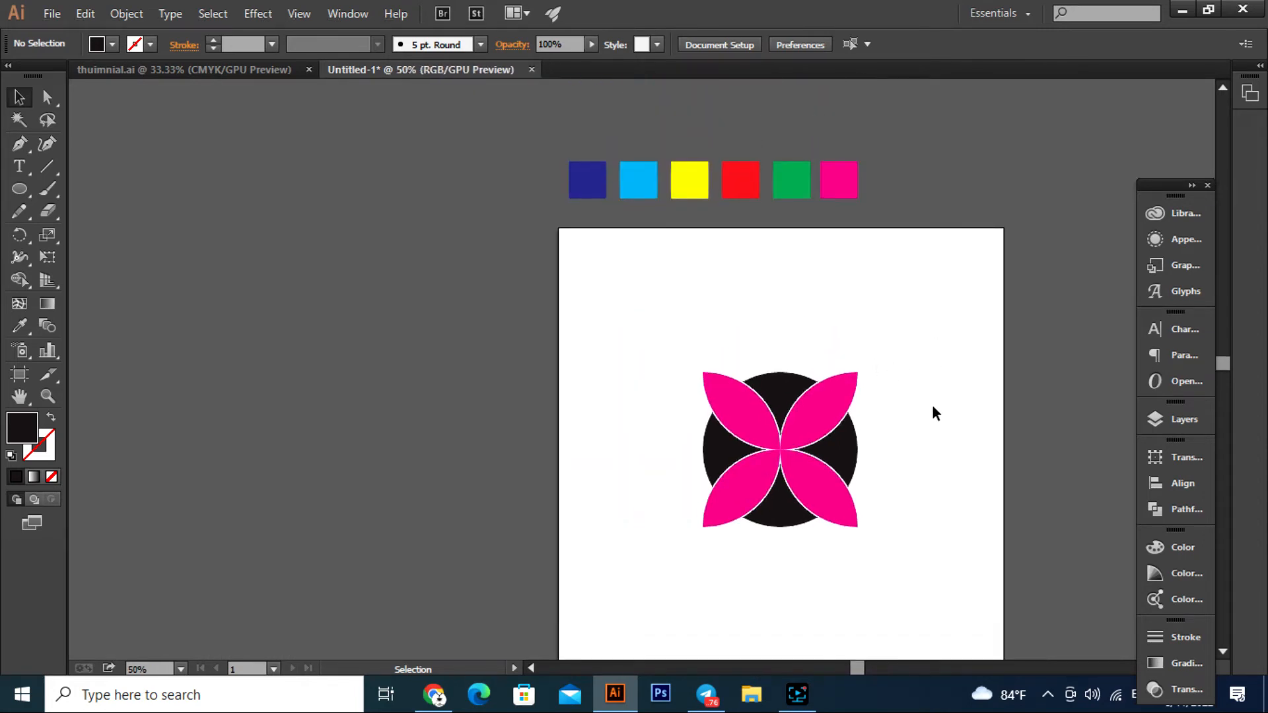
click(803, 402)
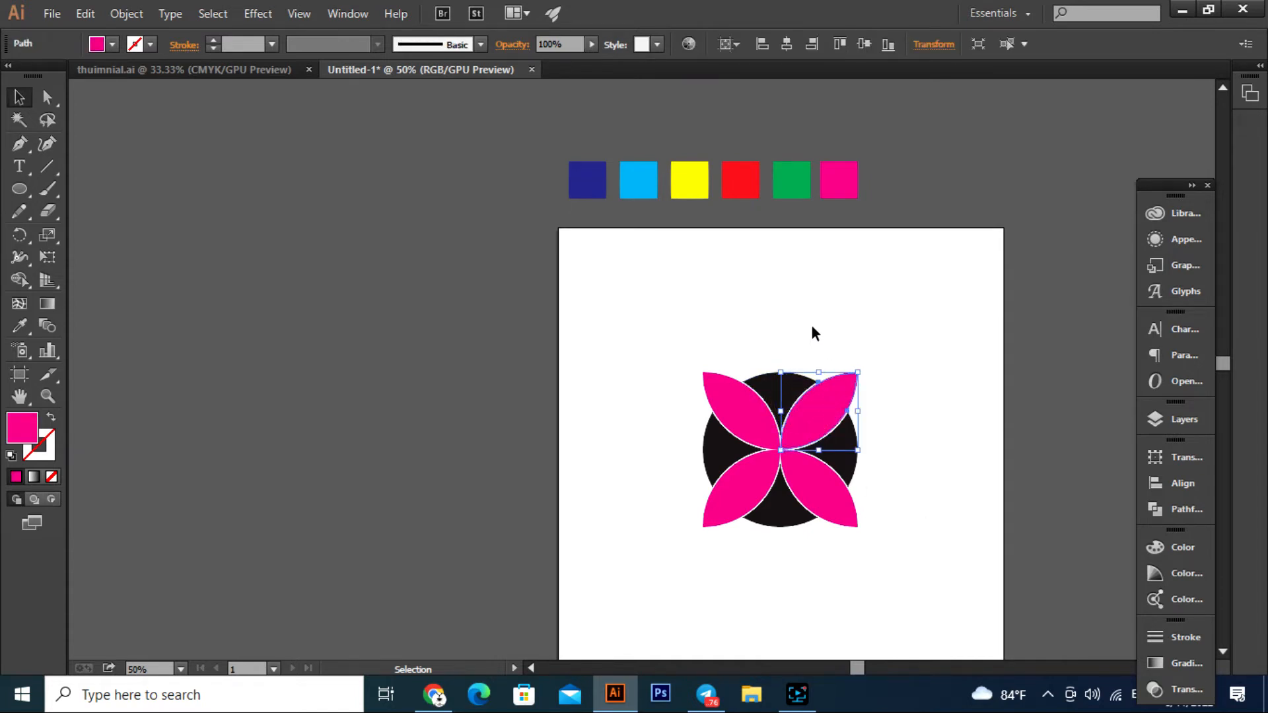
click(20, 328)
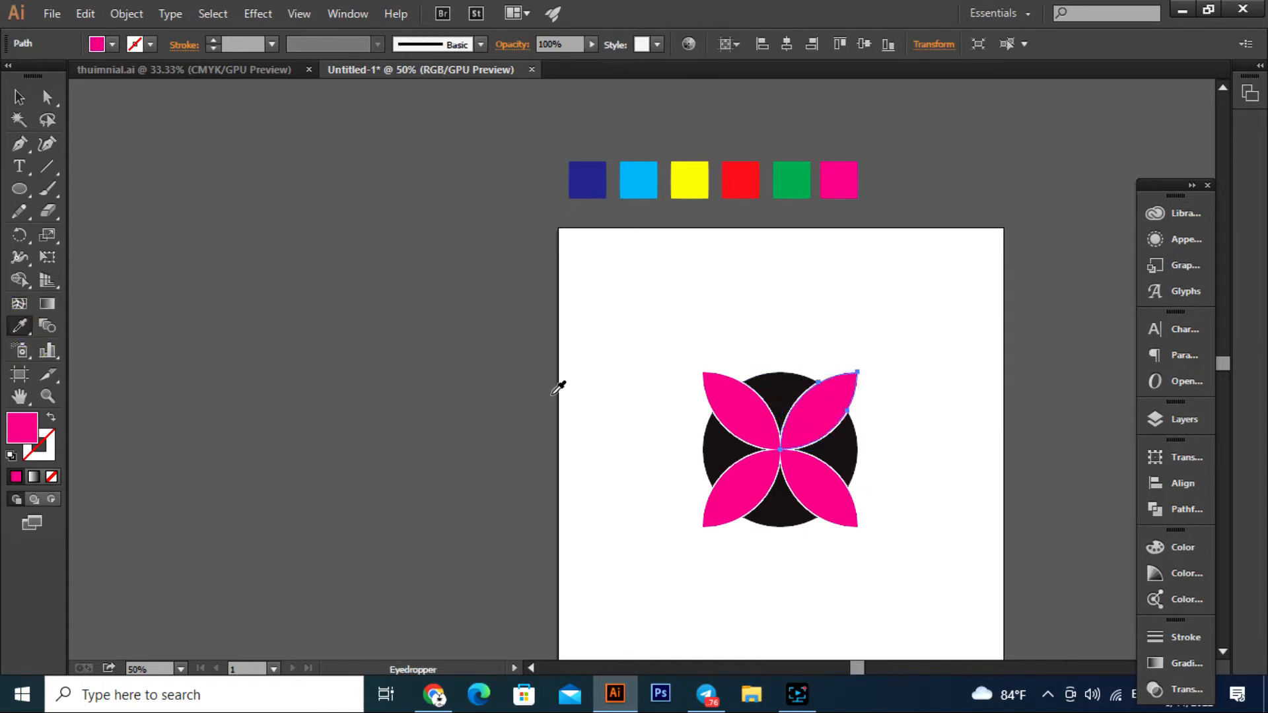
click(790, 176)
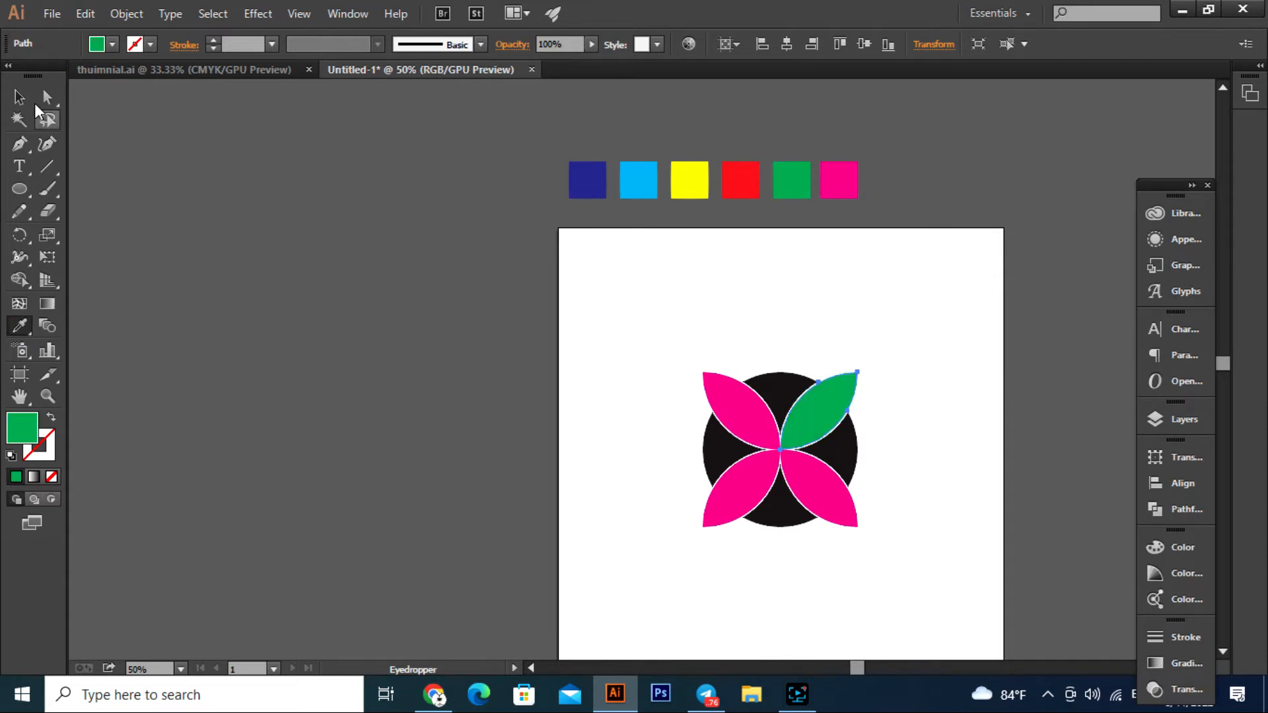
click(19, 97)
click(750, 430)
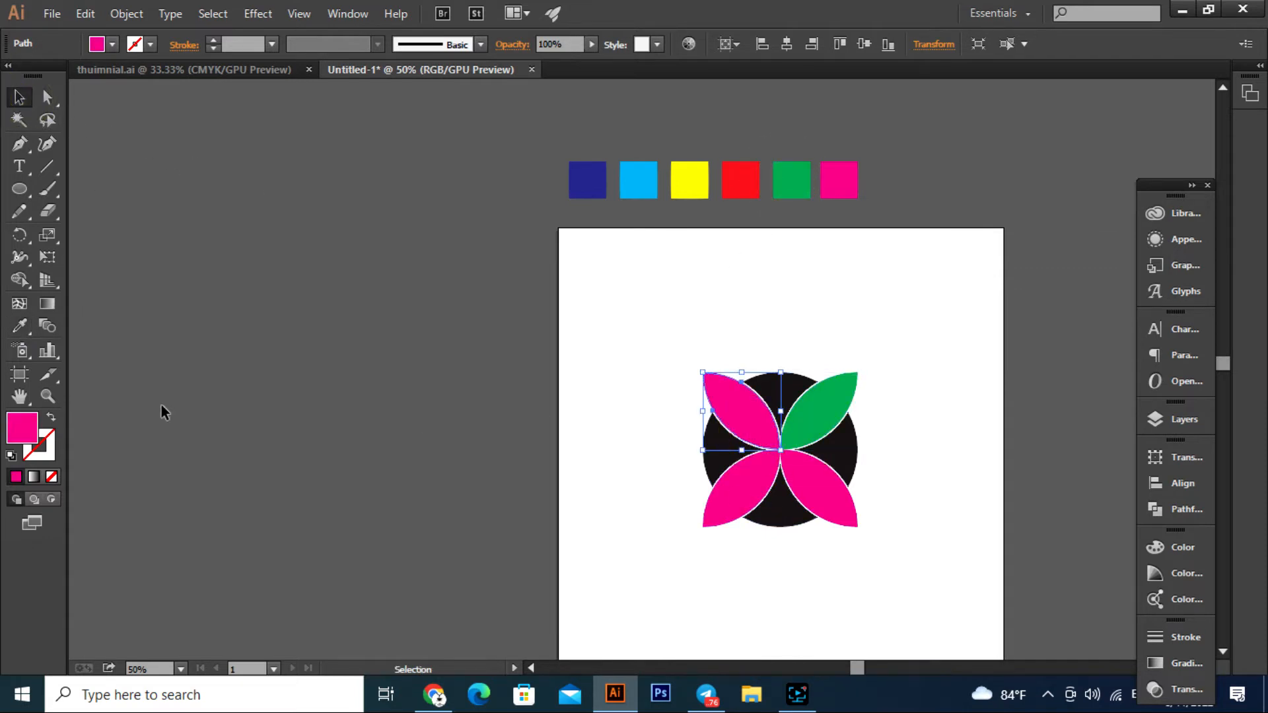
click(21, 325)
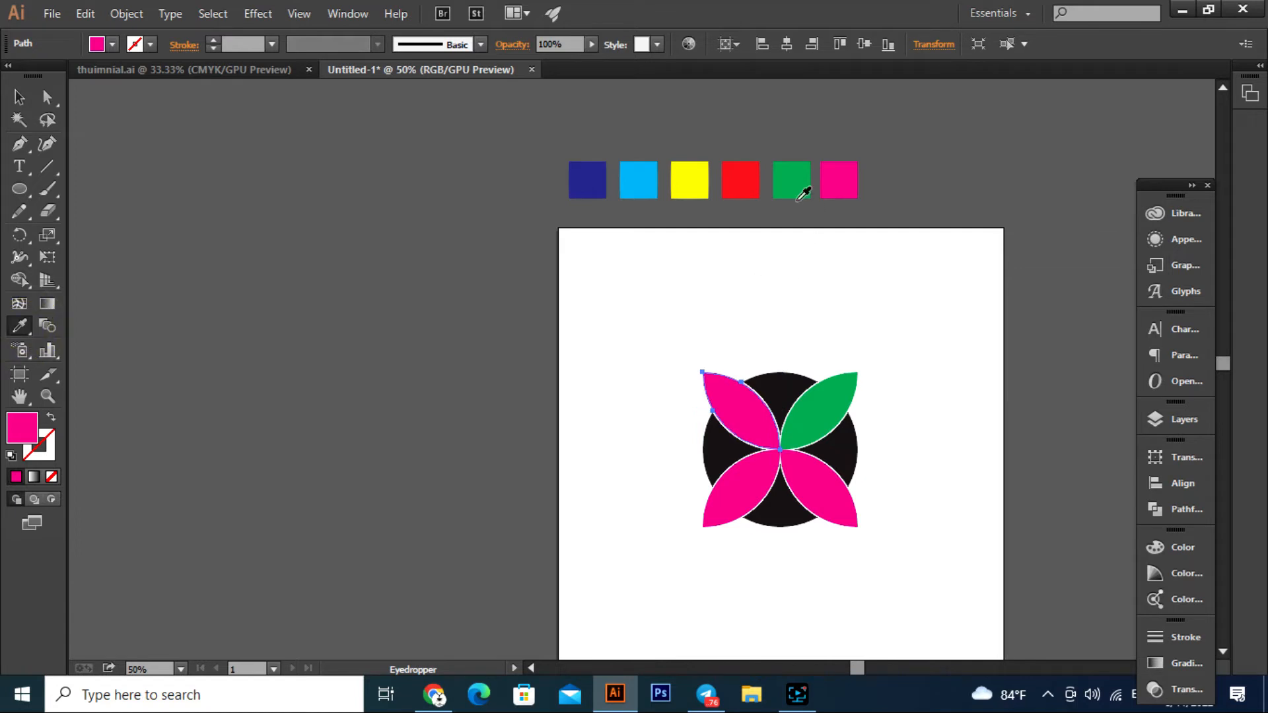
click(749, 184)
Recolor the lower-left petal yellow and the lower-right petal light blue by sampling the matching colour squares.
click(19, 97)
click(754, 496)
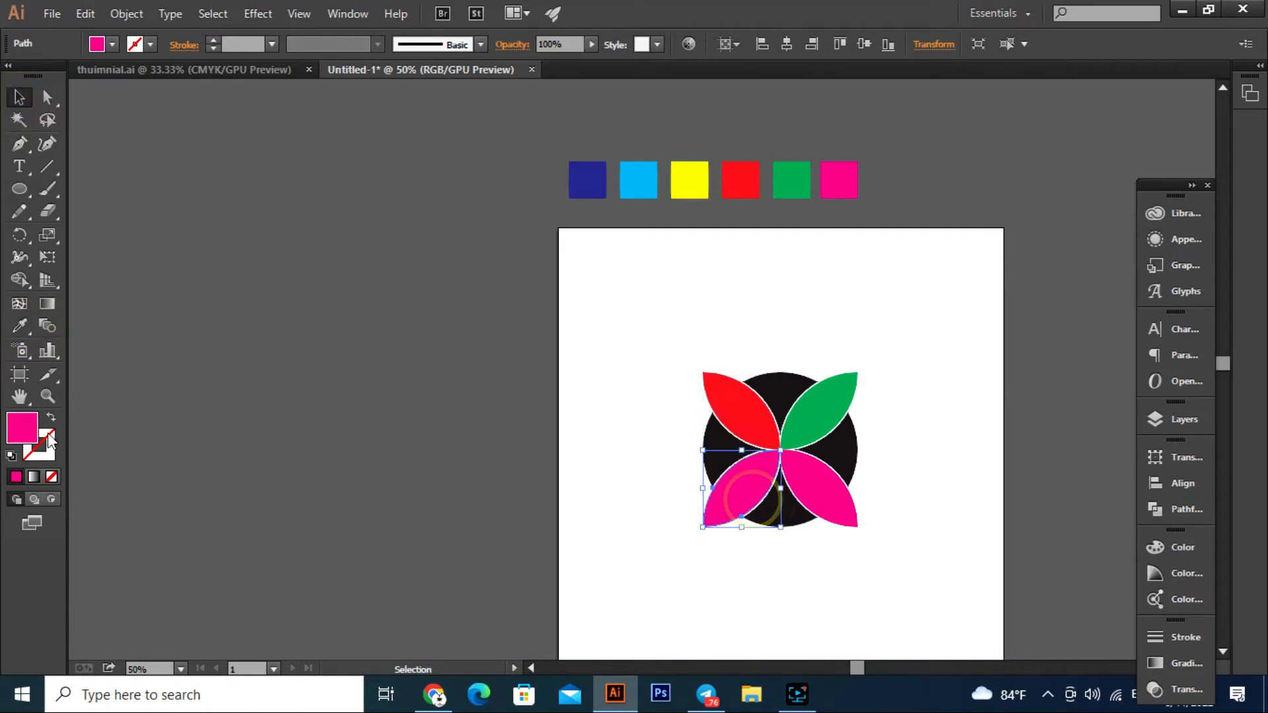
click(21, 325)
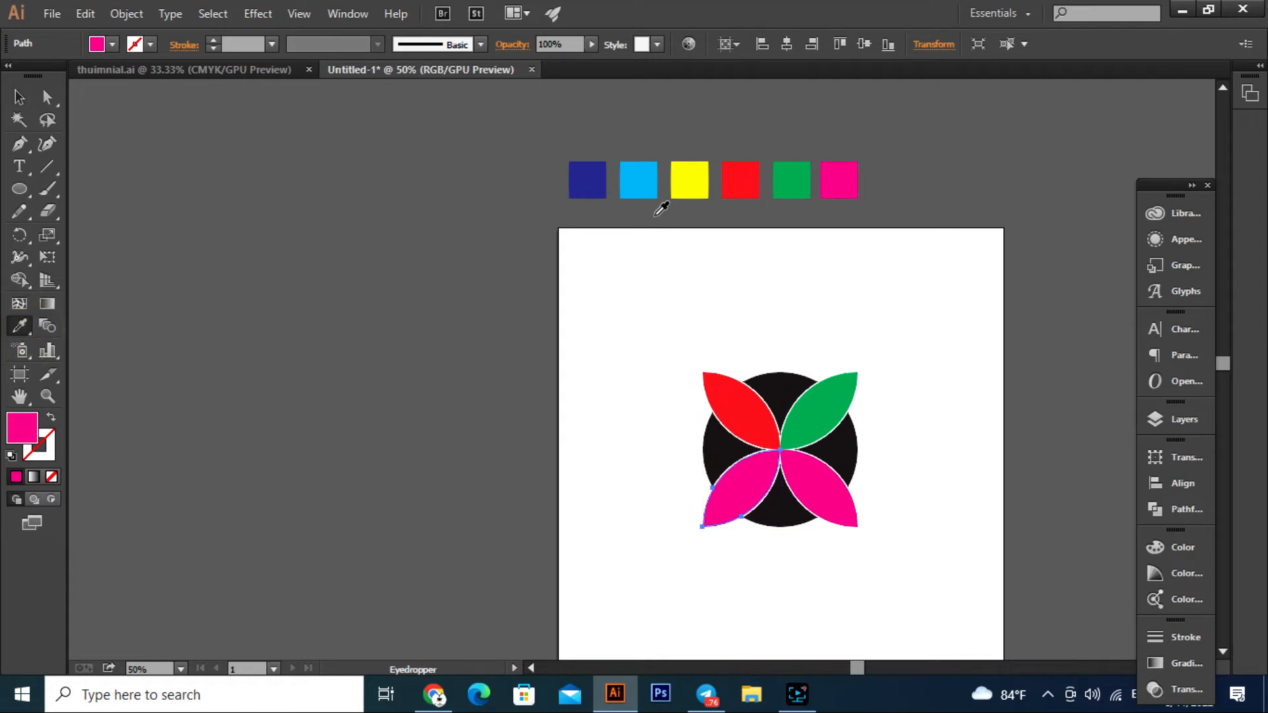
click(693, 184)
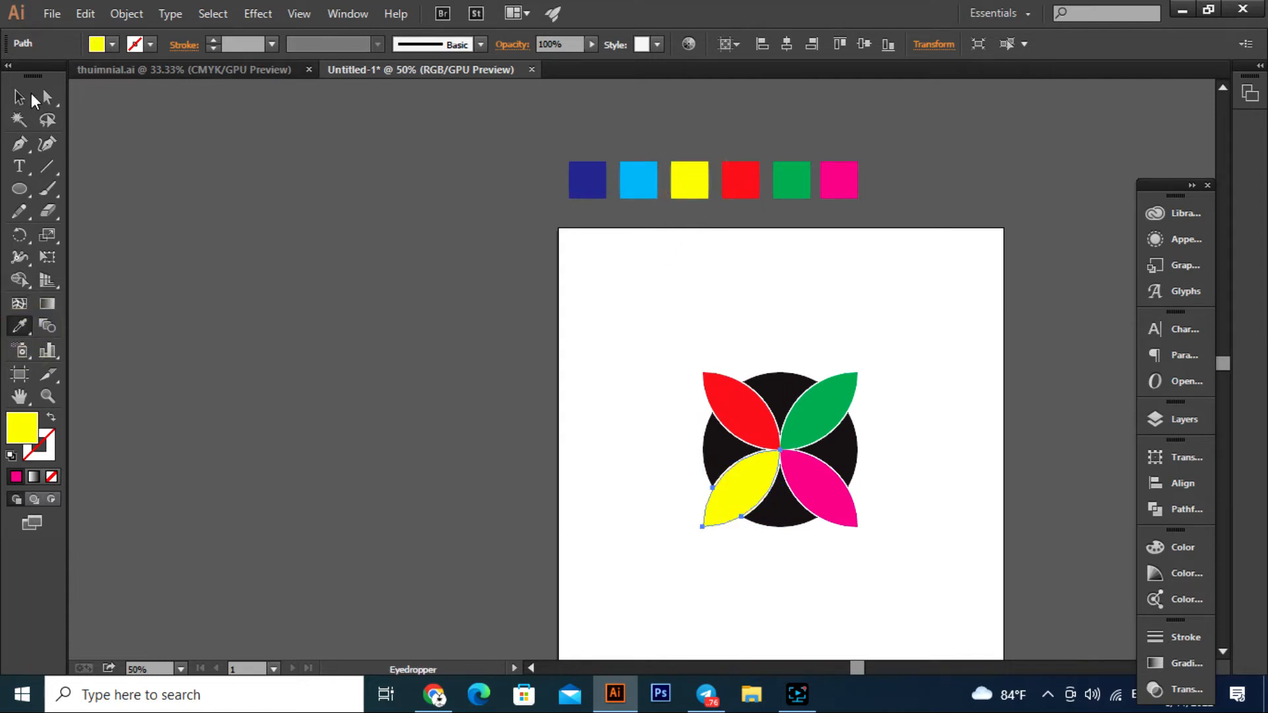
click(19, 97)
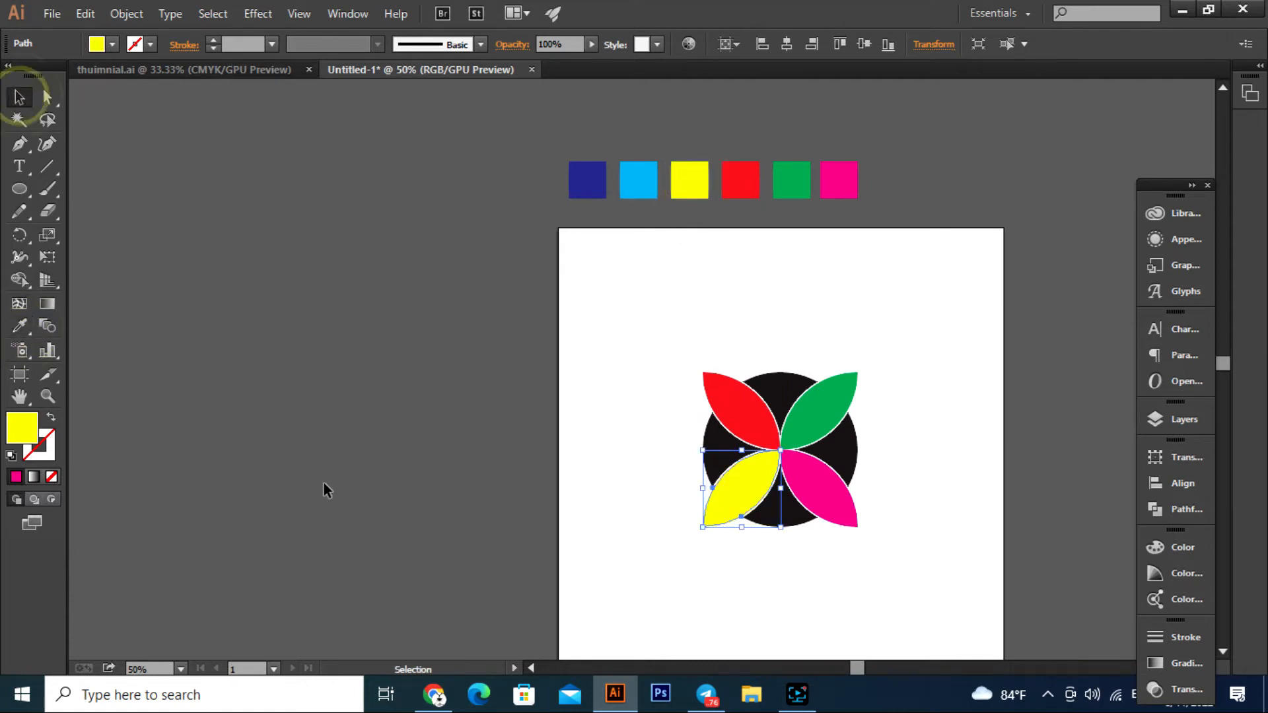
click(810, 493)
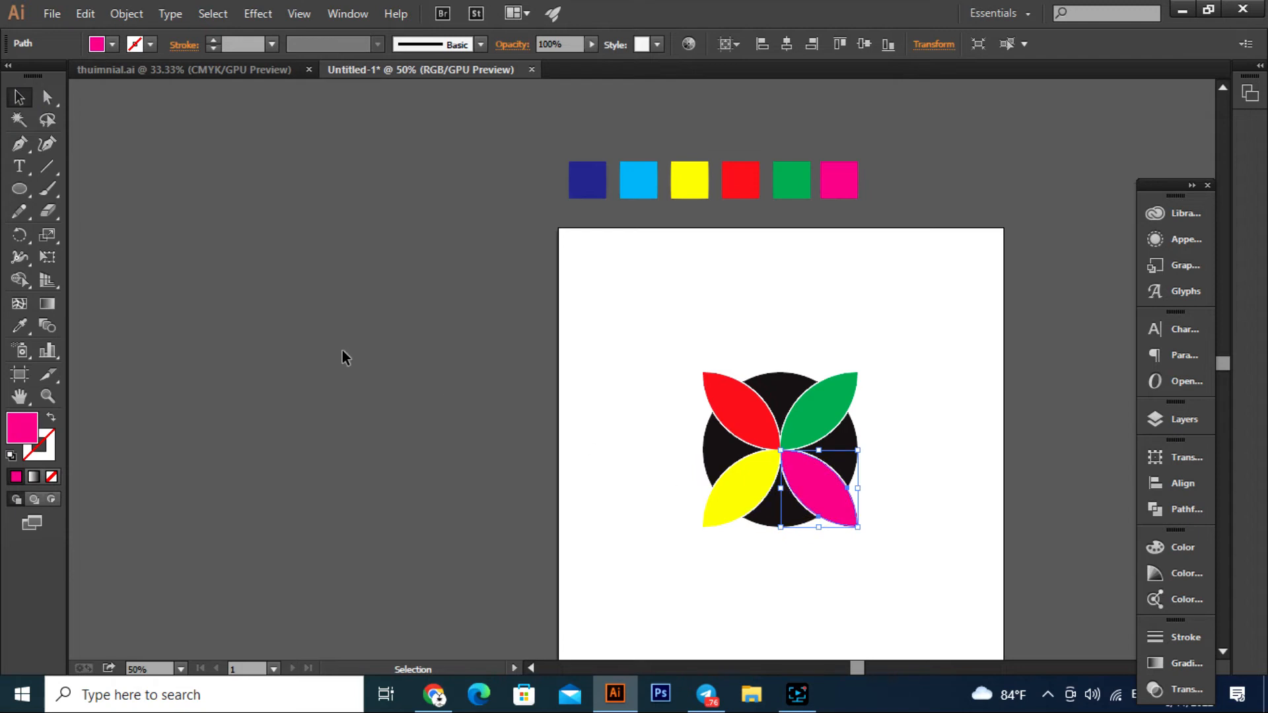
click(20, 327)
click(638, 180)
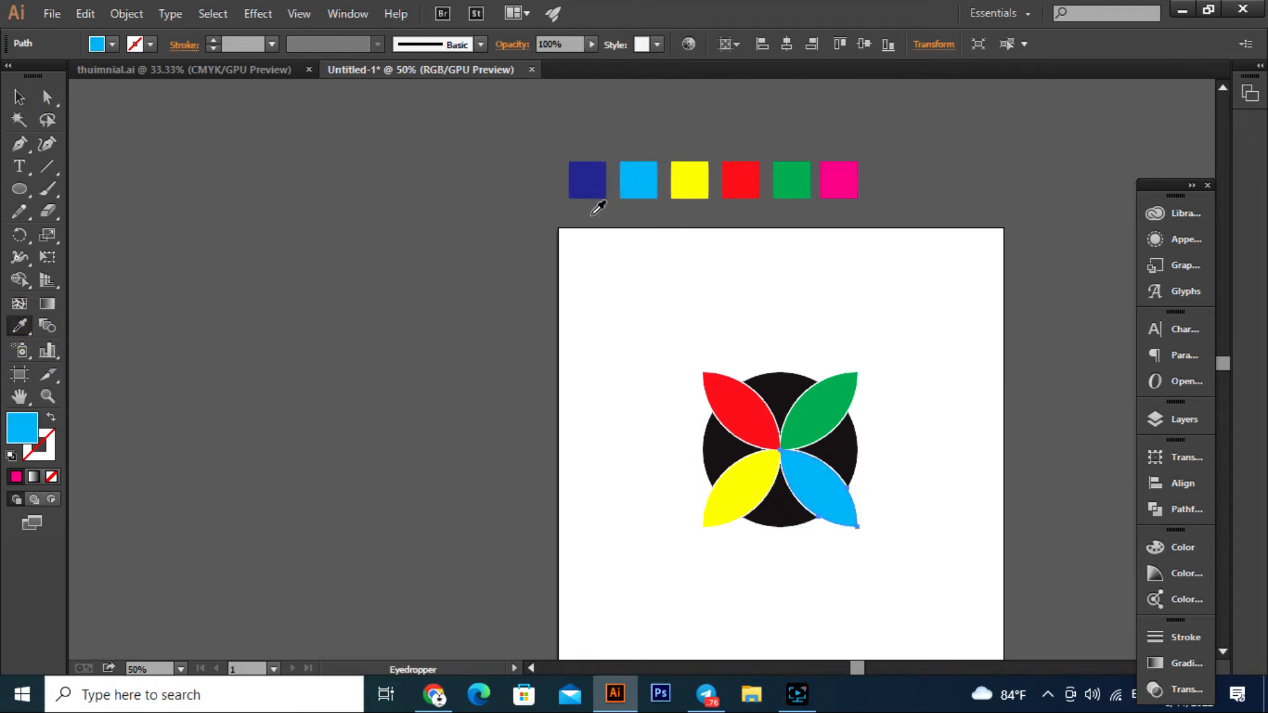
click(19, 97)
click(266, 258)
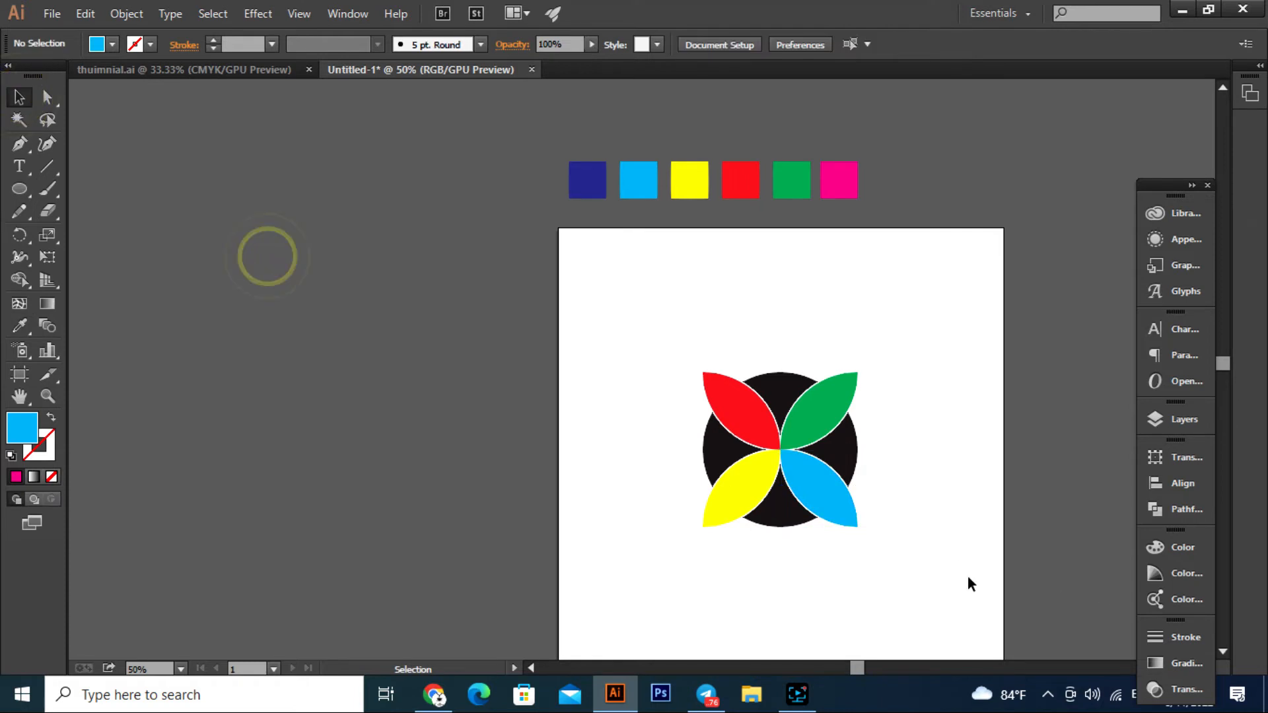
Recolor the left and right black pieces between the petals pink, sampled from the pink square.
scroll(877, 530, up, 1)
click(840, 439)
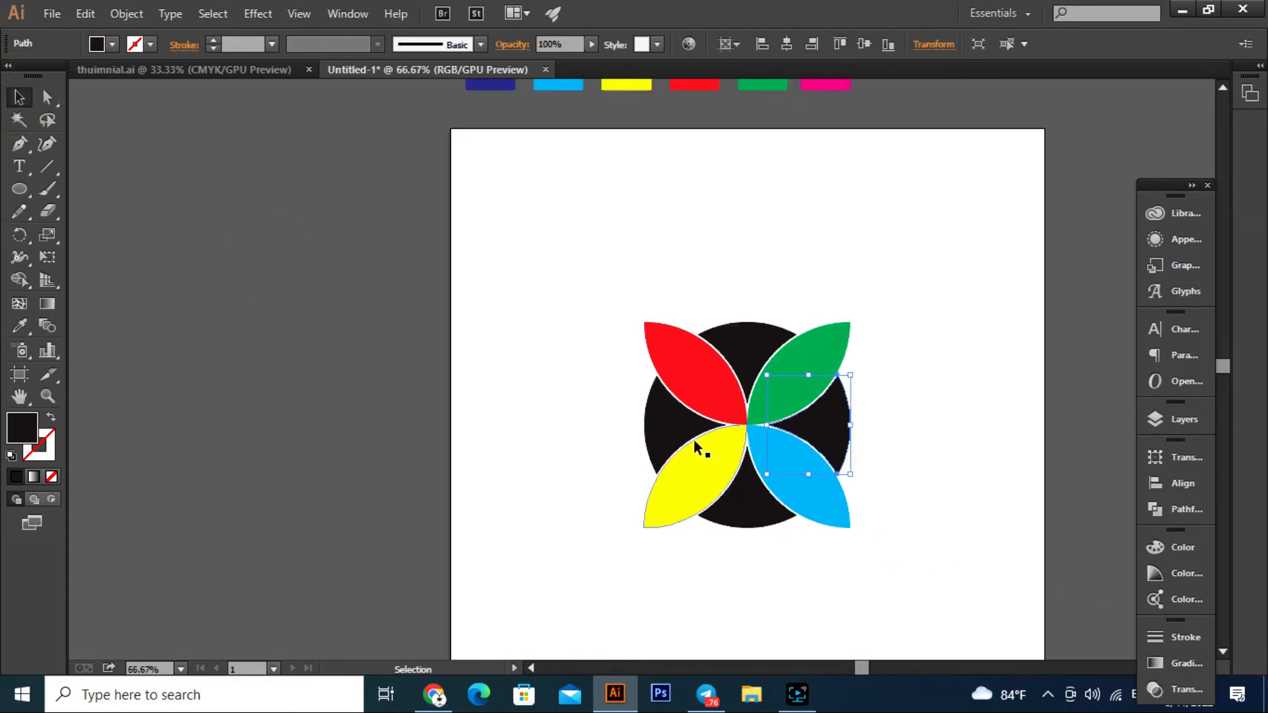
shift+click(665, 431)
scroll(222, 339, up, 2)
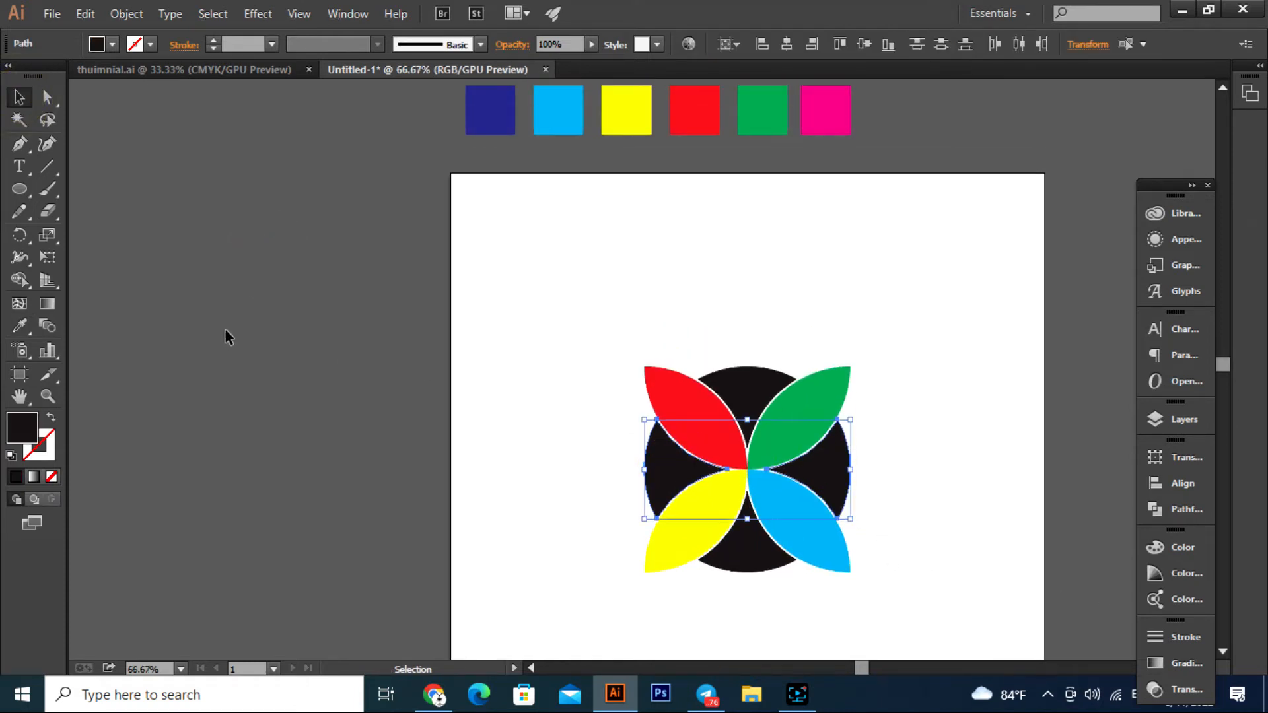
click(19, 330)
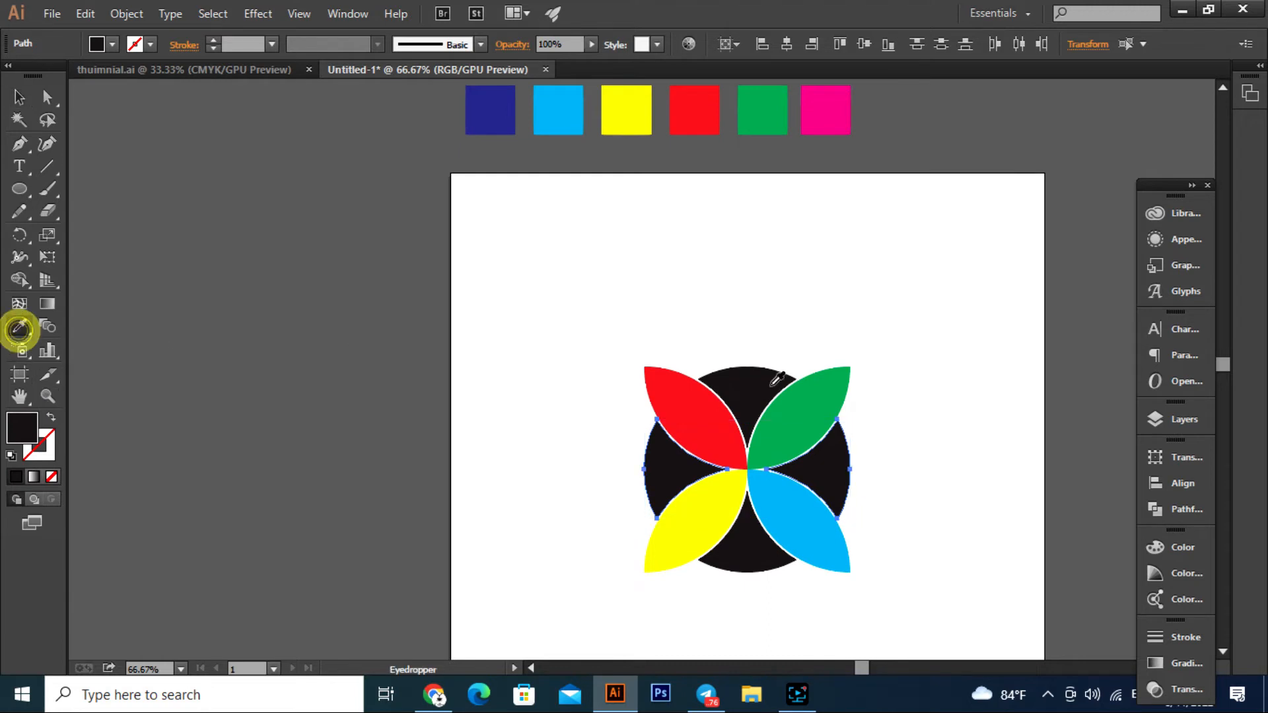
click(839, 109)
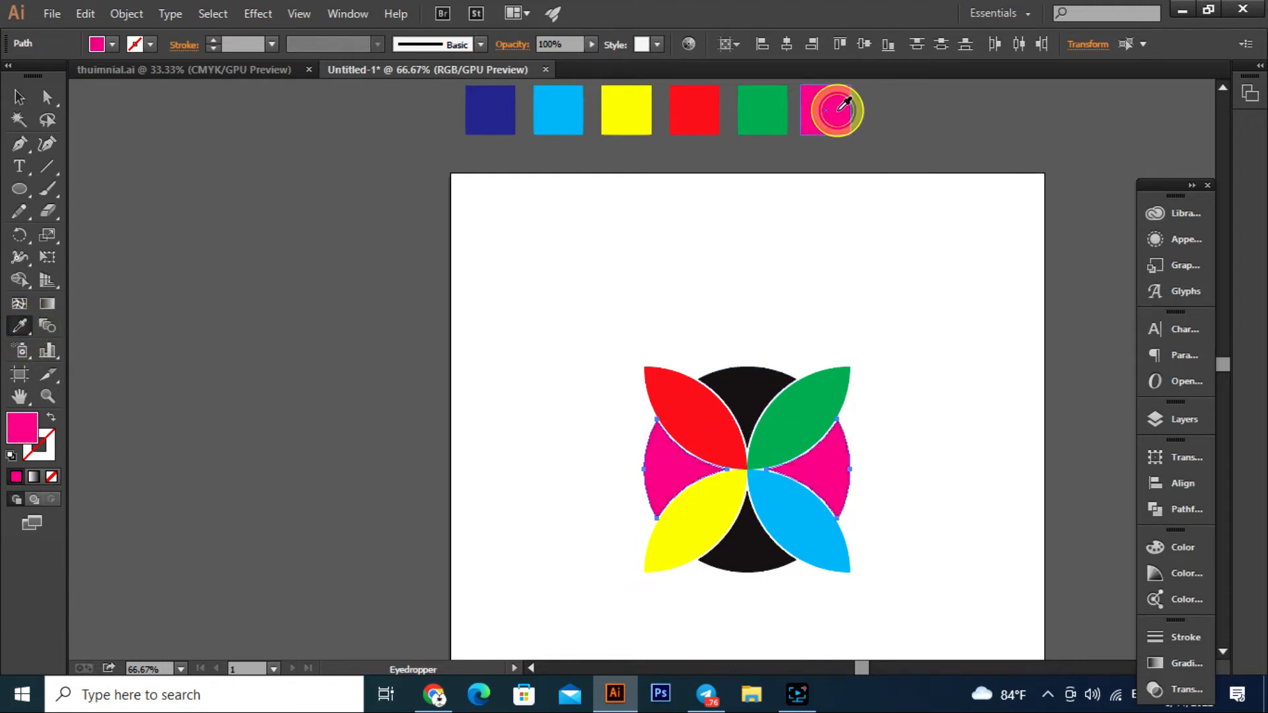
Recolor the upper and lower black pieces between the petals dark blue by sampling the dark blue square with the Eyedropper.
click(16, 99)
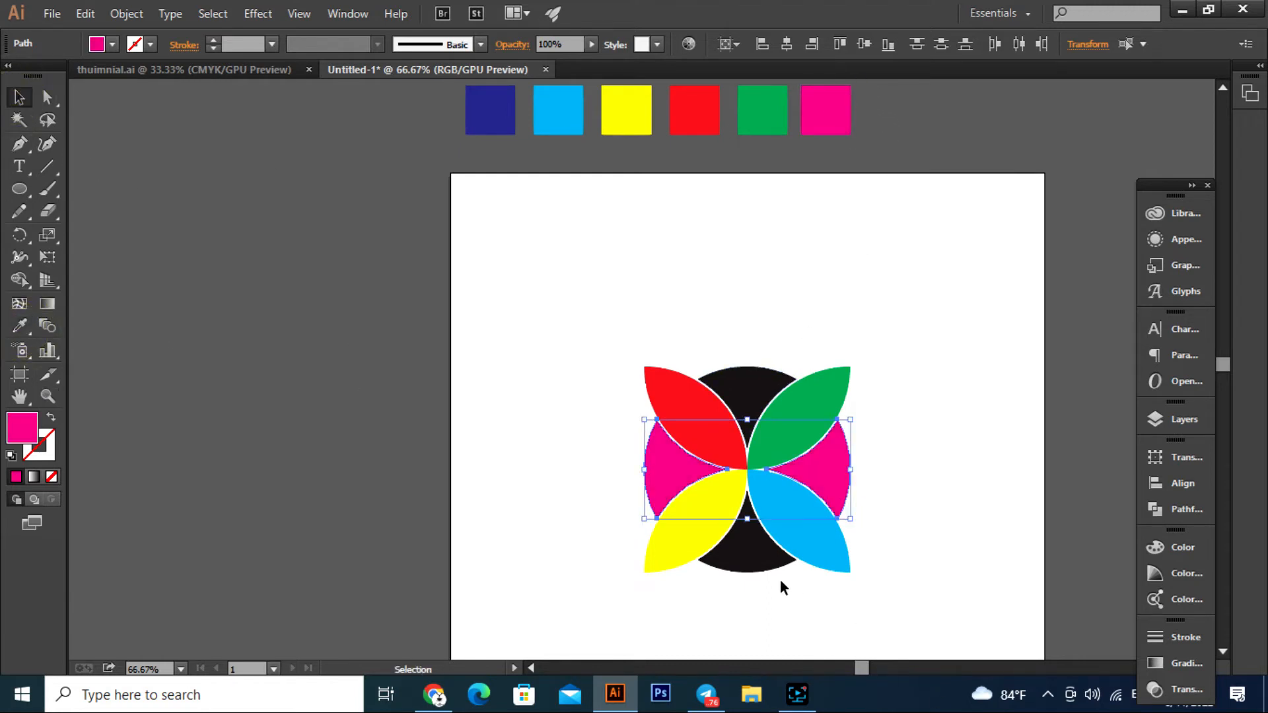
click(736, 554)
shift+click(753, 390)
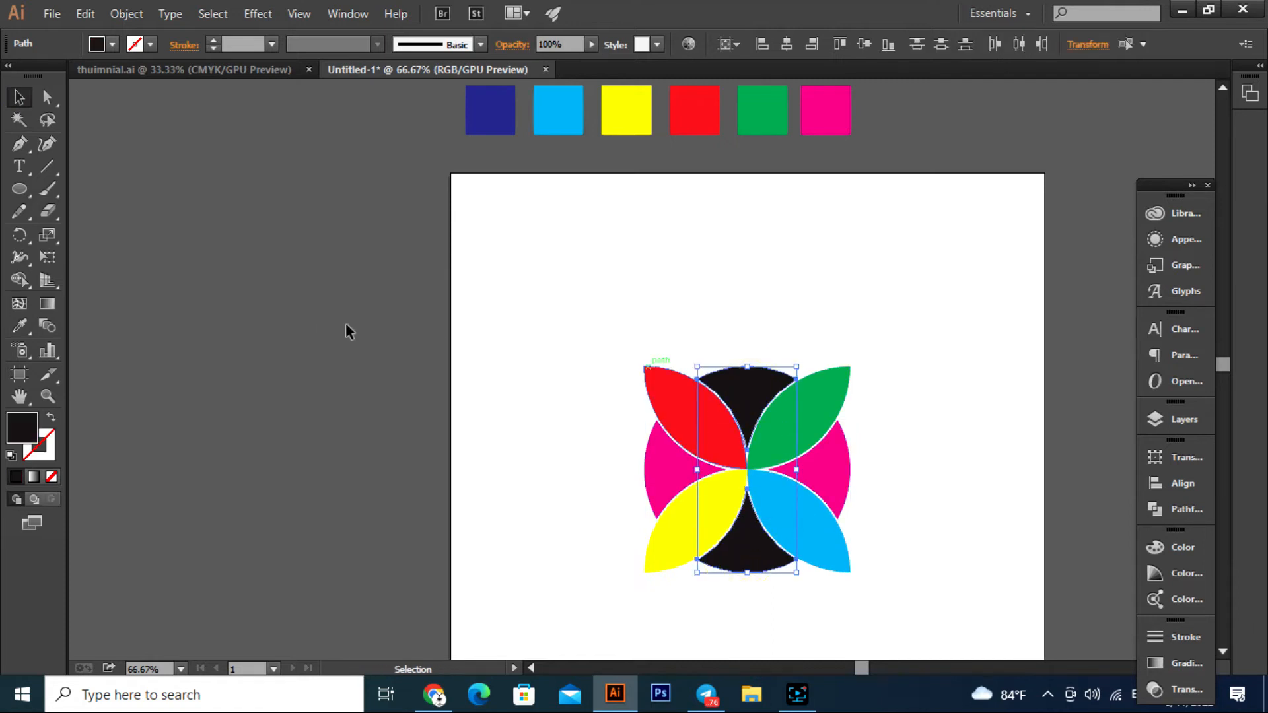
click(20, 325)
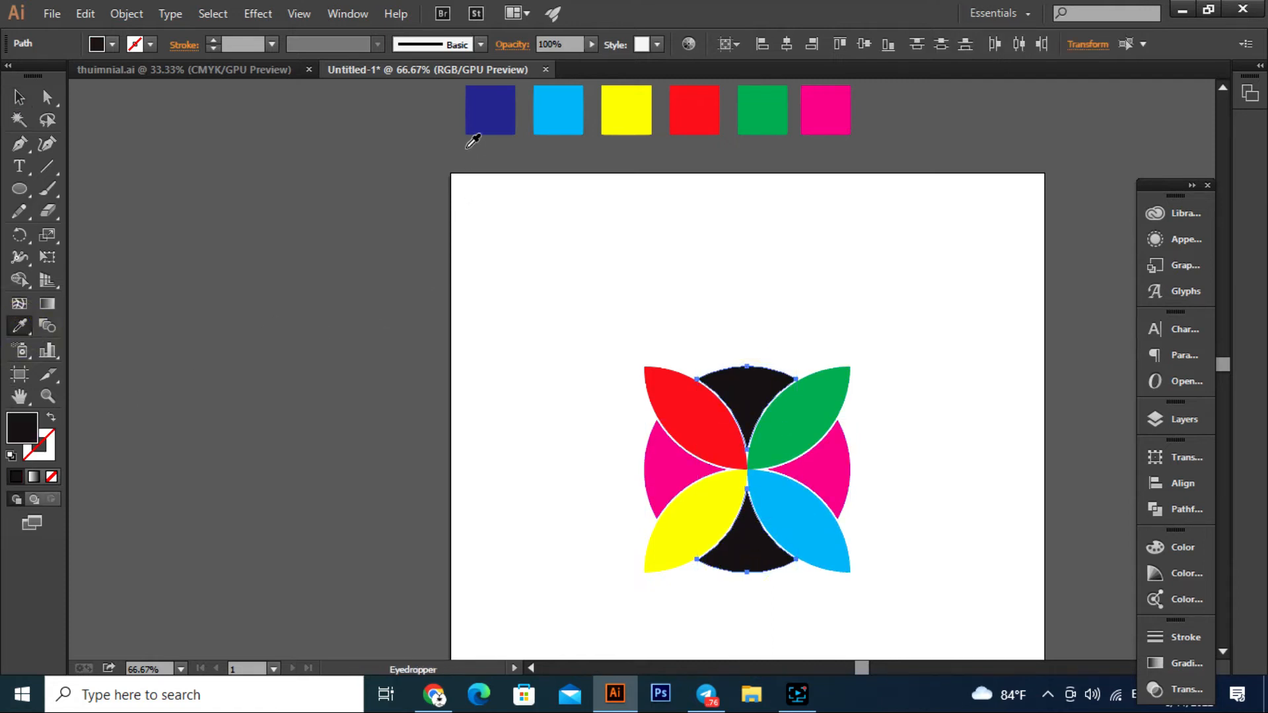
click(486, 118)
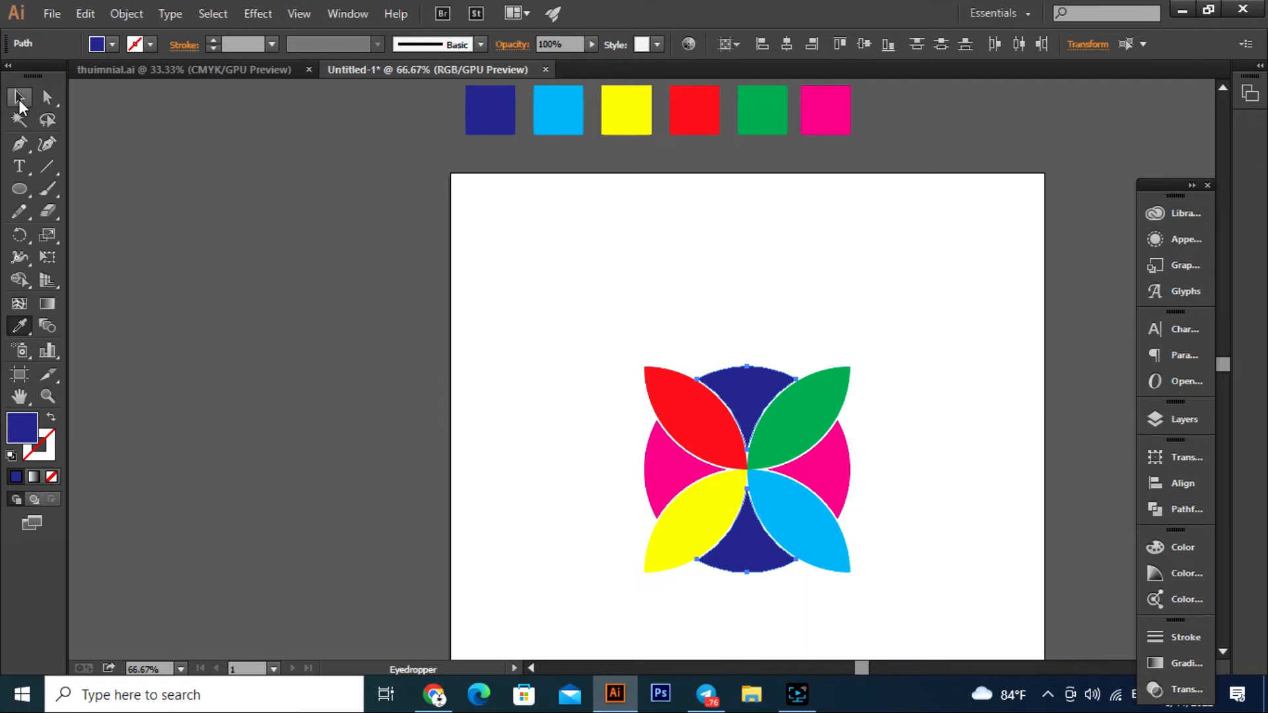
click(19, 97)
click(331, 306)
Enlarge the whole flower proportionally from its centre until it nearly fills the artboard, and group its pieces.
scroll(532, 355, down, 1)
scroll(670, 414, down, 1)
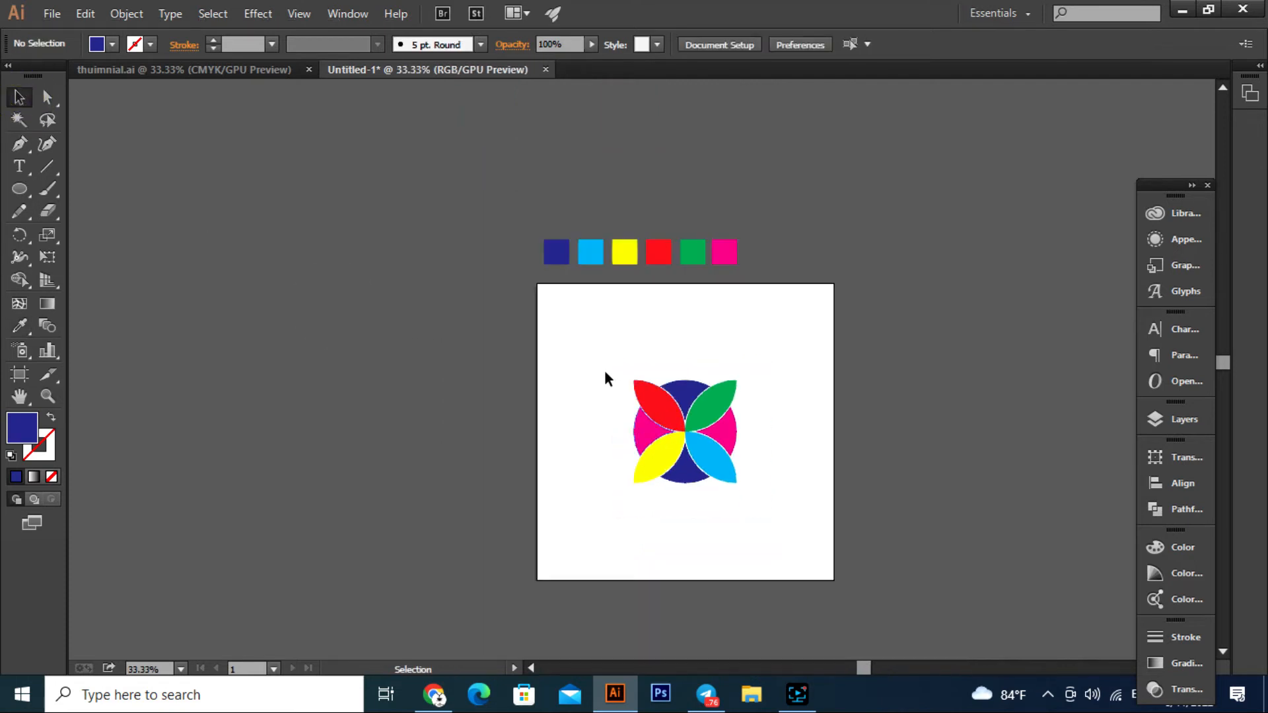
drag(604, 370, 801, 559)
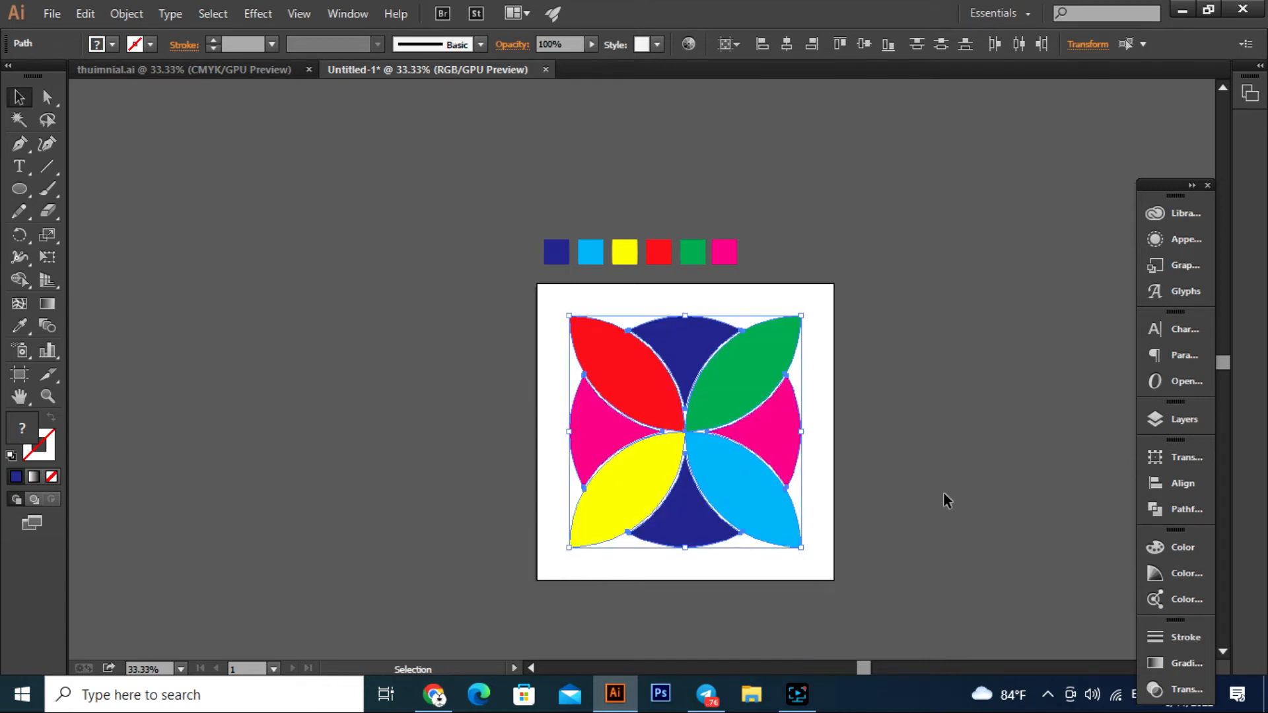
key(a)
key(ctrl+g)
click(940, 474)
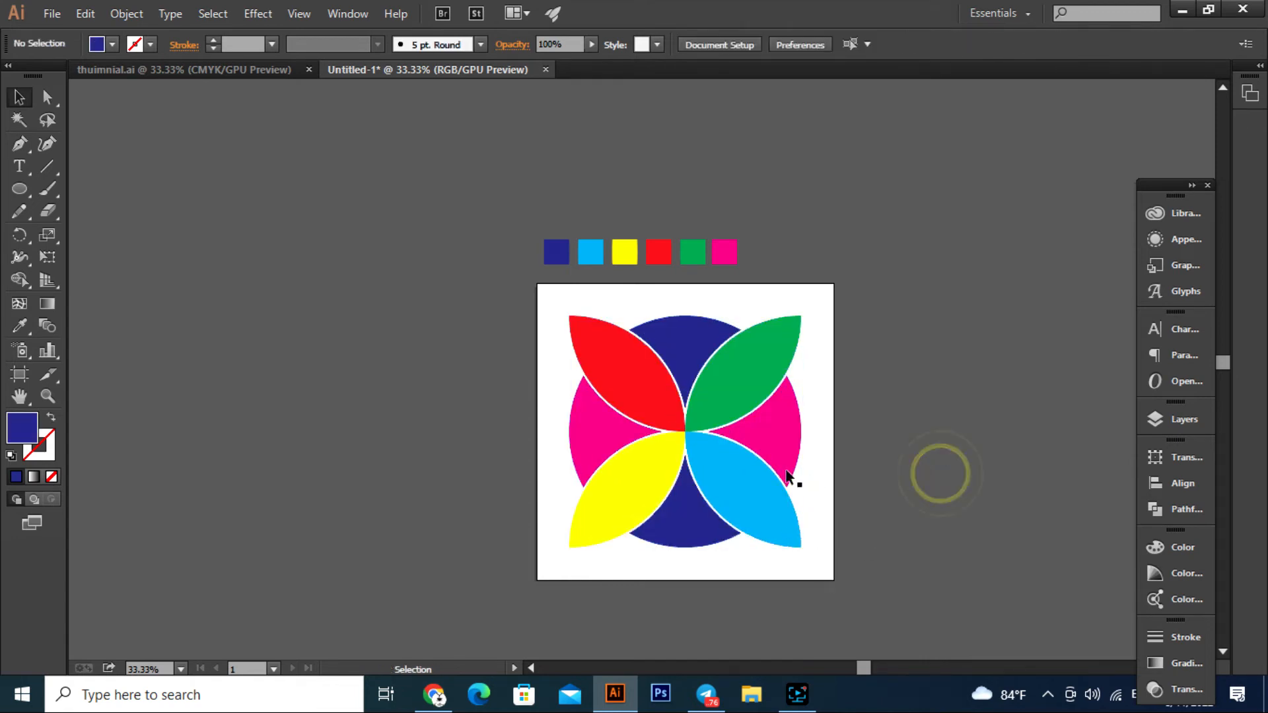
Examine the gaps between the petals and the coloured pieces of the enlarged flower up close.
scroll(784, 472, up, 1)
scroll(644, 442, up, 2)
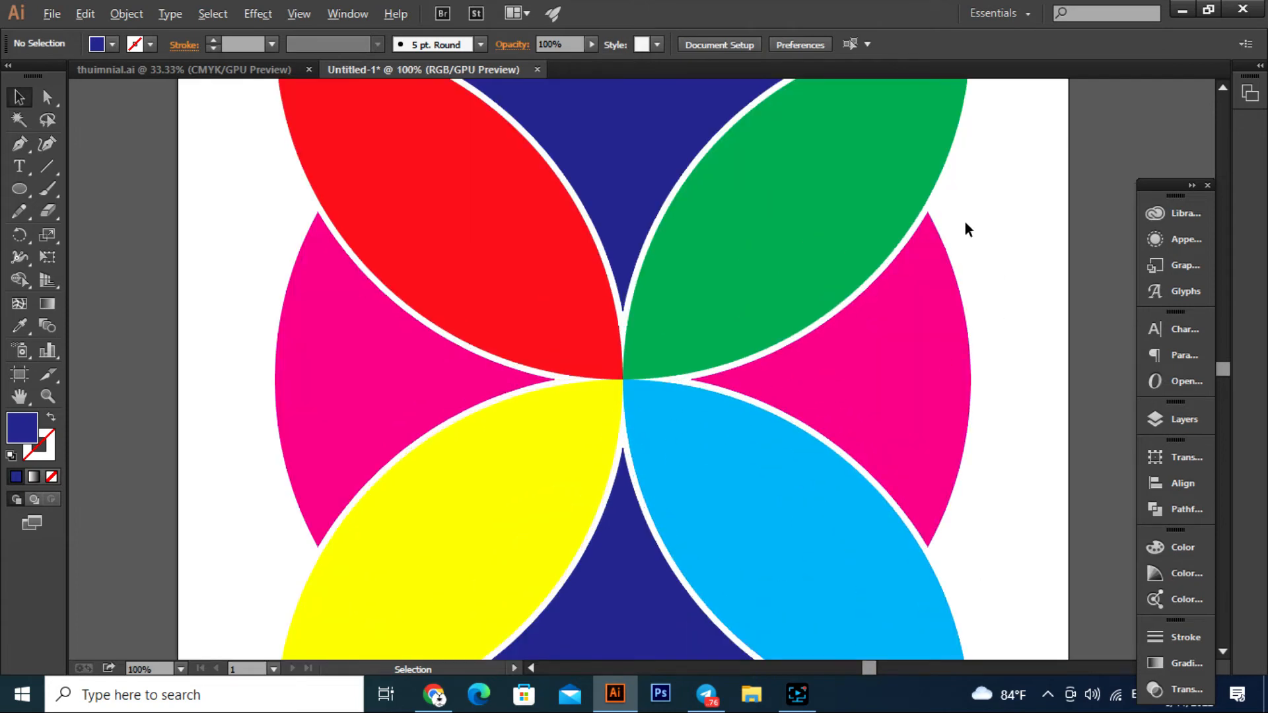
scroll(925, 221, up, 4)
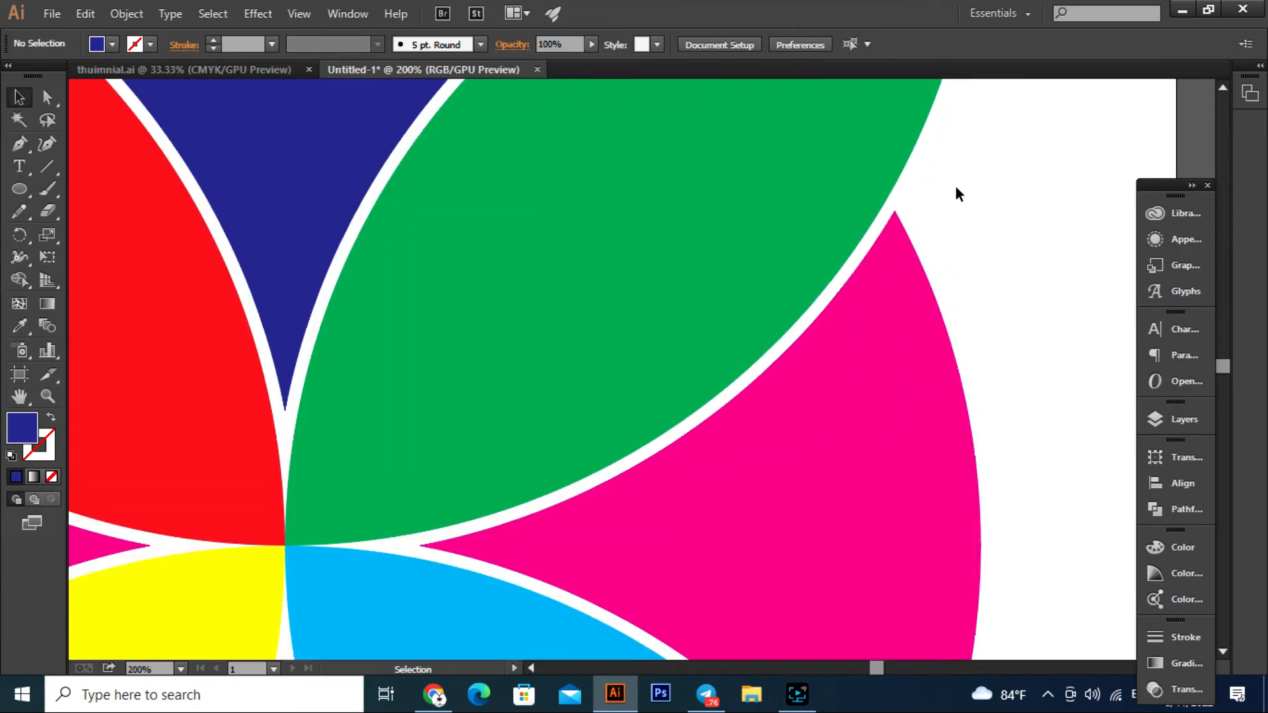
drag(955, 187, 819, 300)
scroll(863, 326, down, 2)
scroll(866, 326, down, 2)
click(1036, 336)
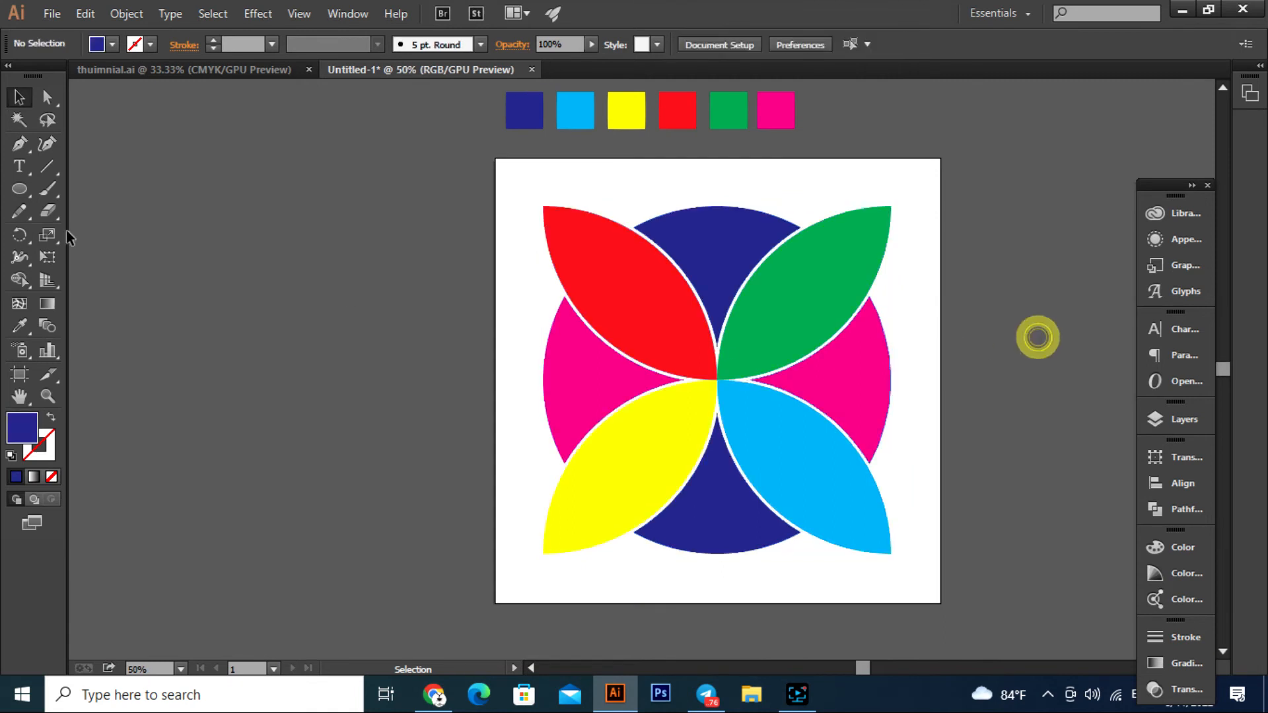
Add a medium grey rectangle covering the whole artboard and send it behind the flower as a background.
drag(17, 193, 99, 191)
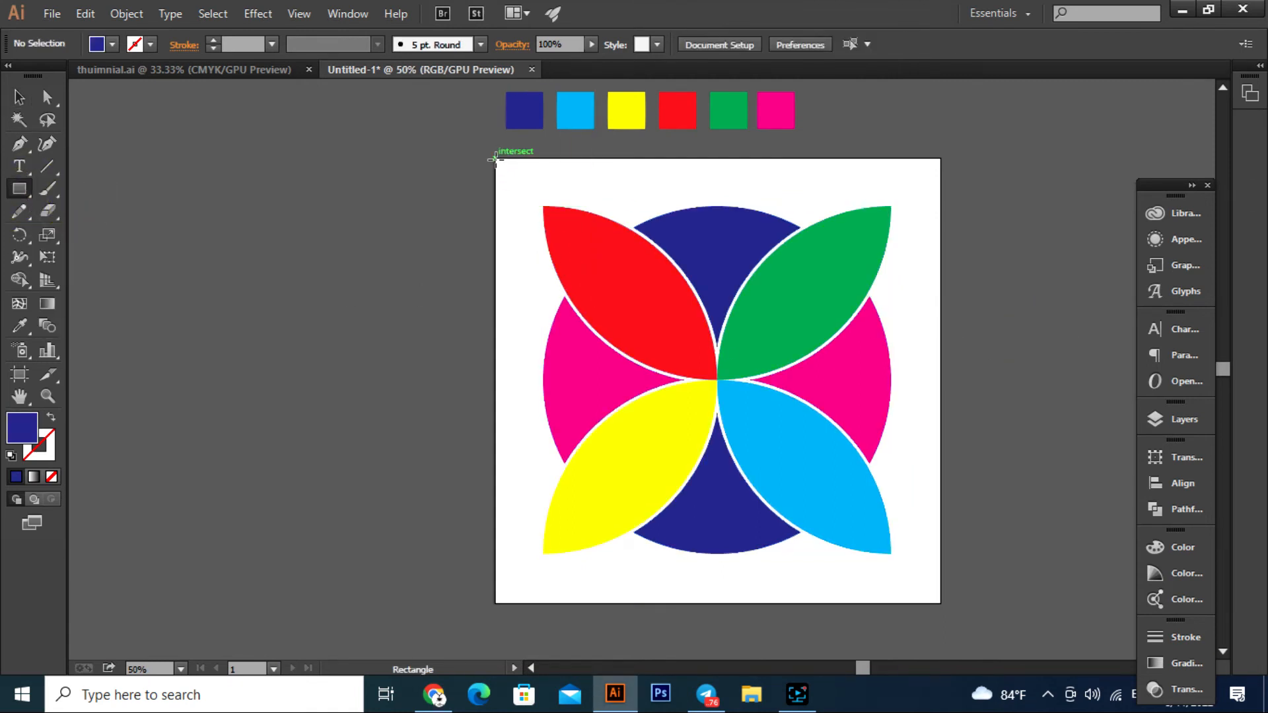
drag(496, 158, 940, 604)
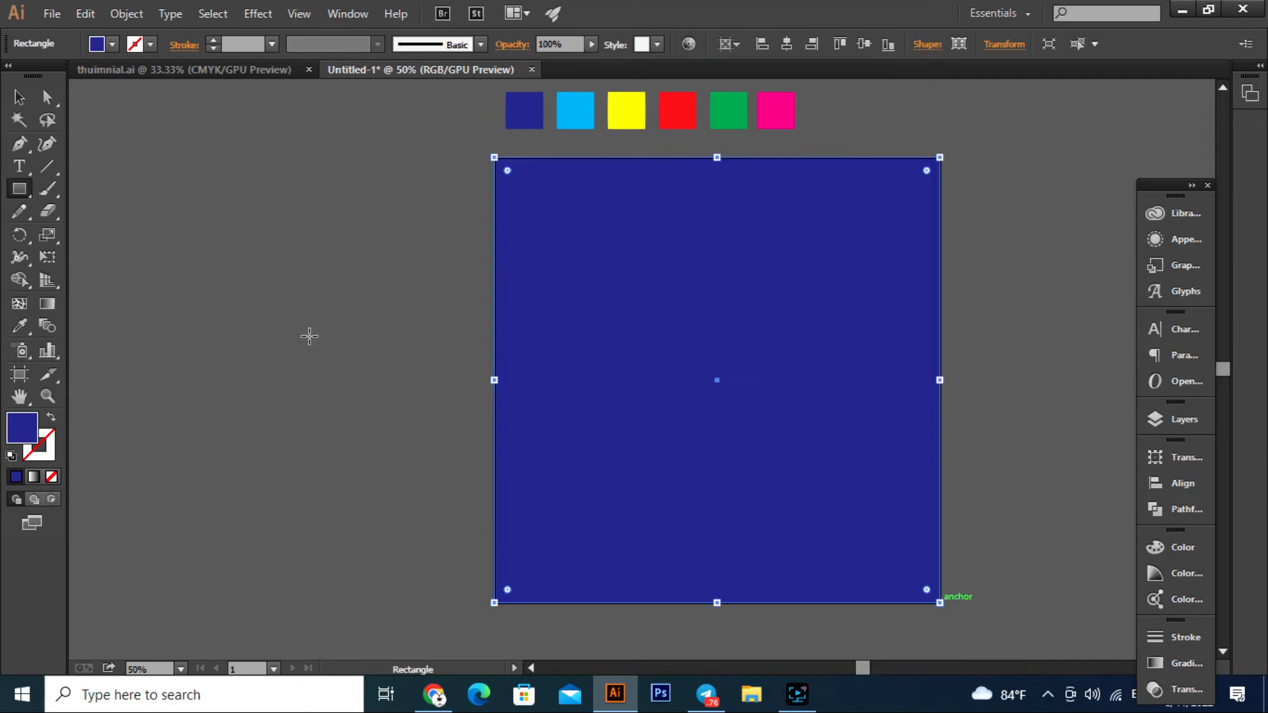
click(19, 97)
click(114, 44)
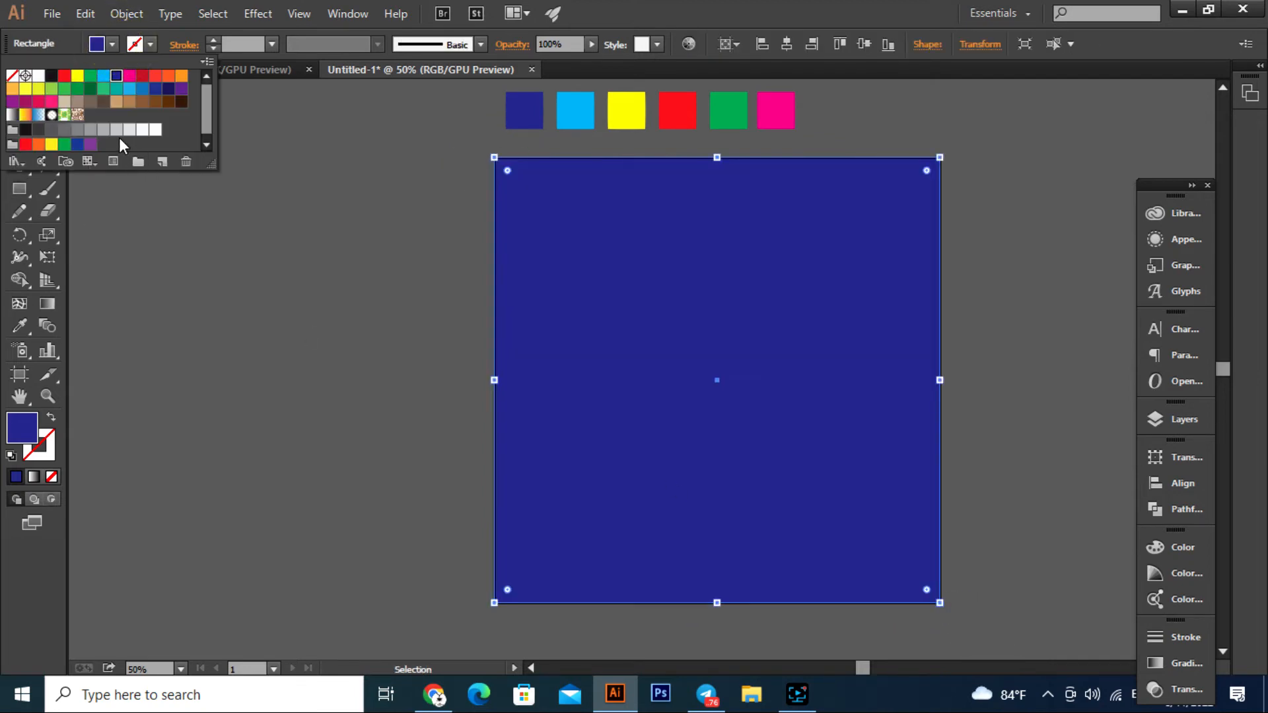
click(94, 129)
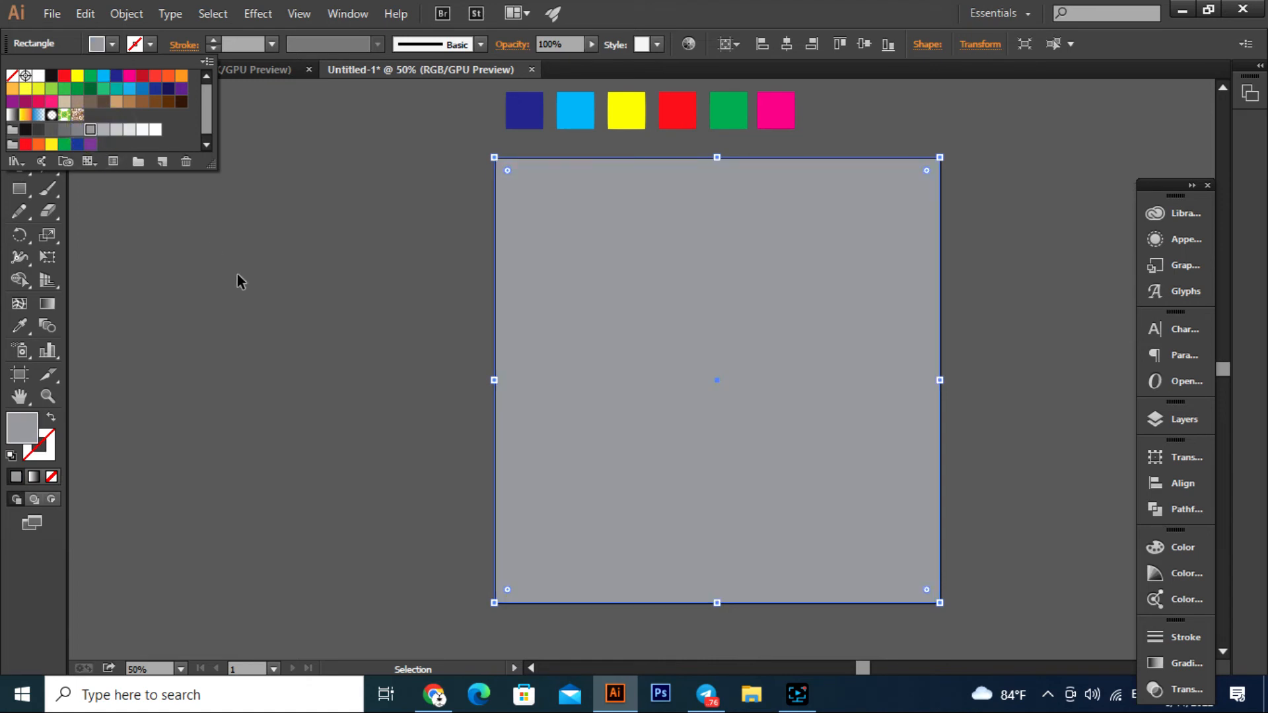
key(Escape)
key(ctrl+shift+bracketleft)
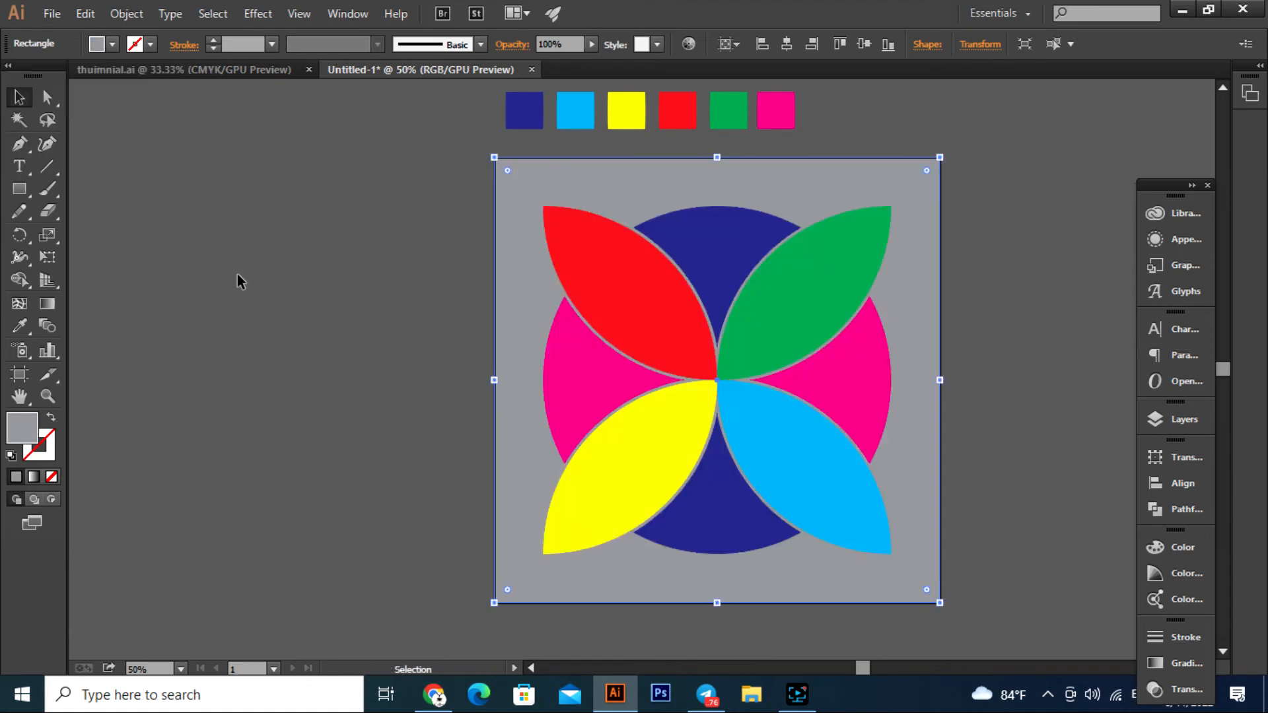
click(237, 275)
Try a black swatch as the fill of the background rectangle.
scroll(804, 235, up, 5)
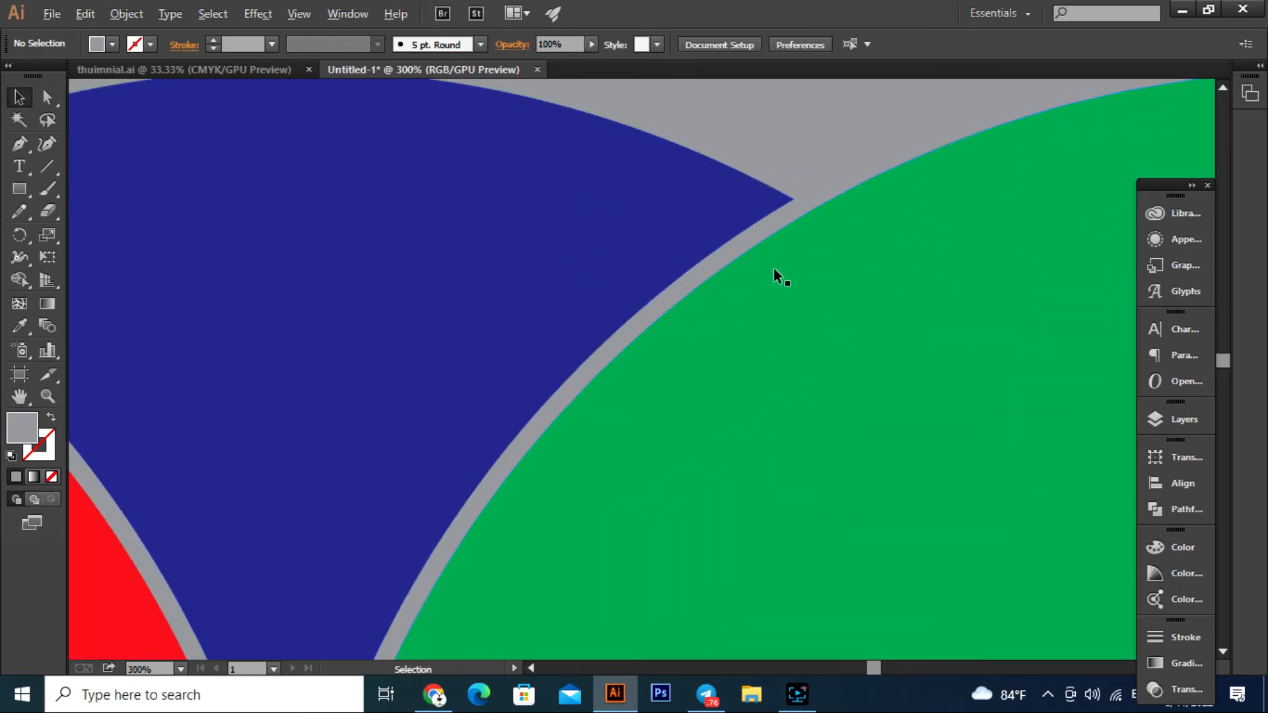
key(ctrl+1)
click(815, 174)
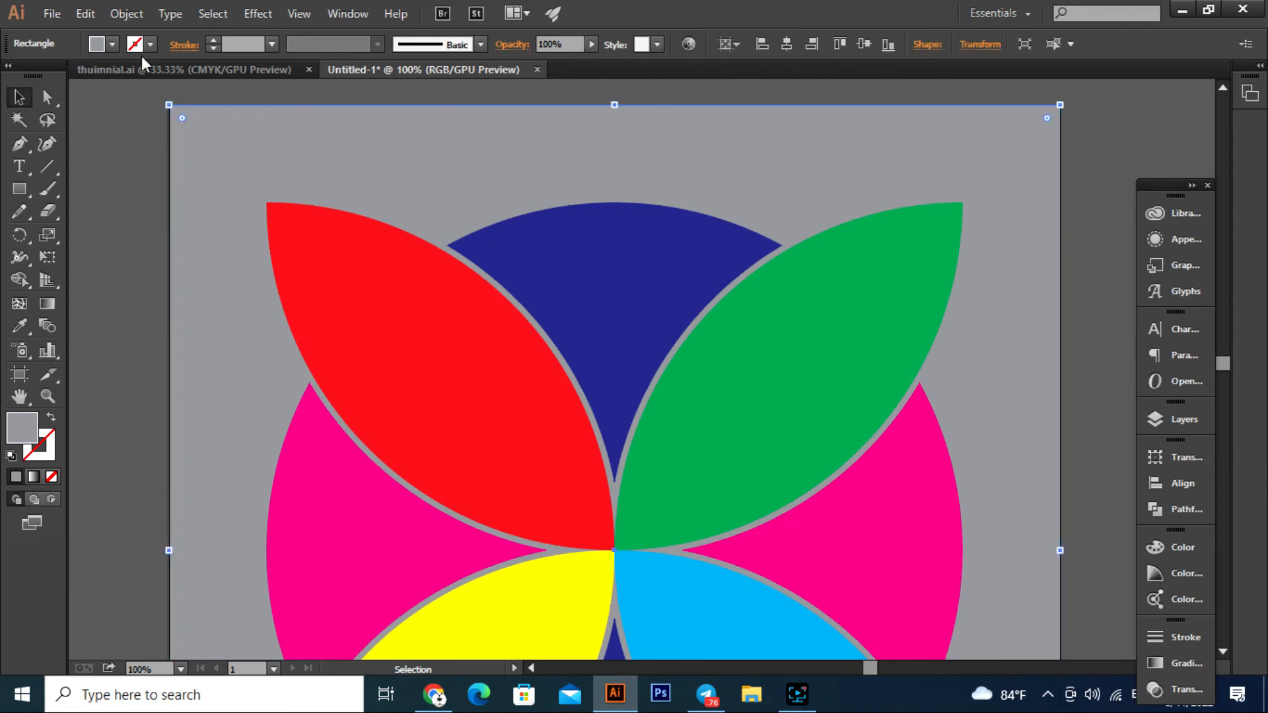
click(104, 44)
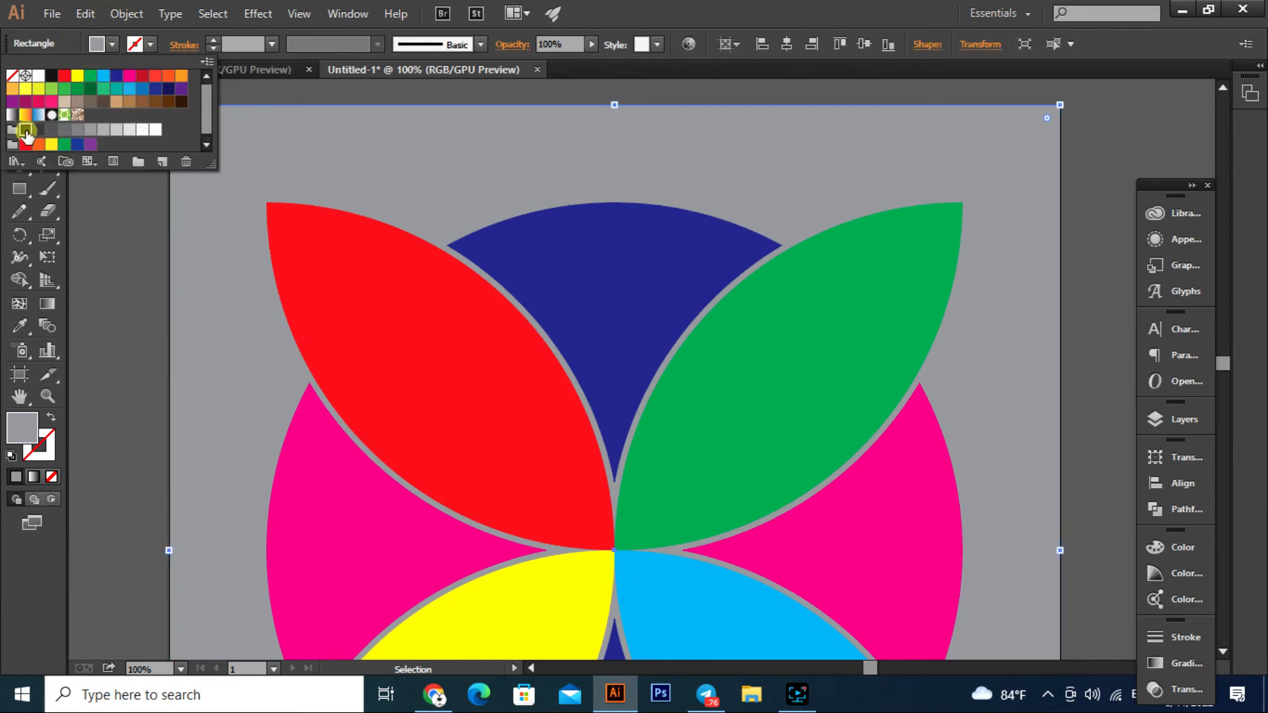
click(35, 130)
click(1119, 200)
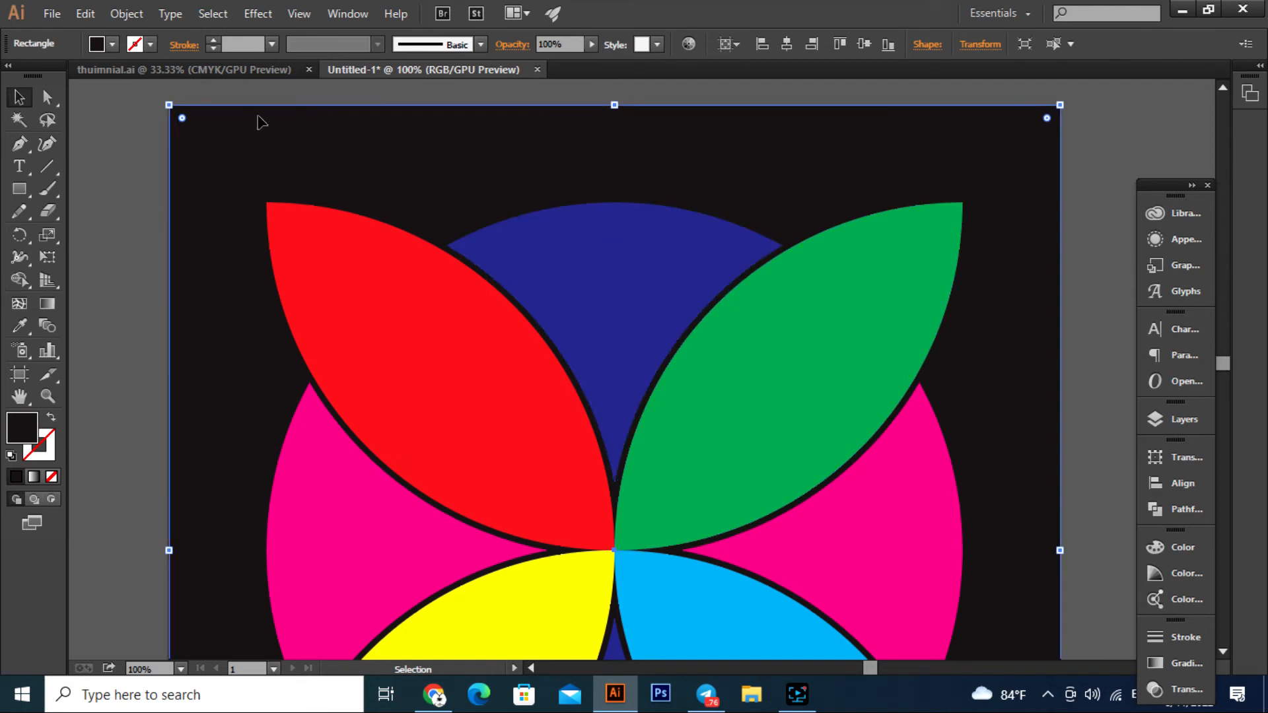
Fill the background rectangle with the light orange swatch and view it behind the flower.
click(111, 43)
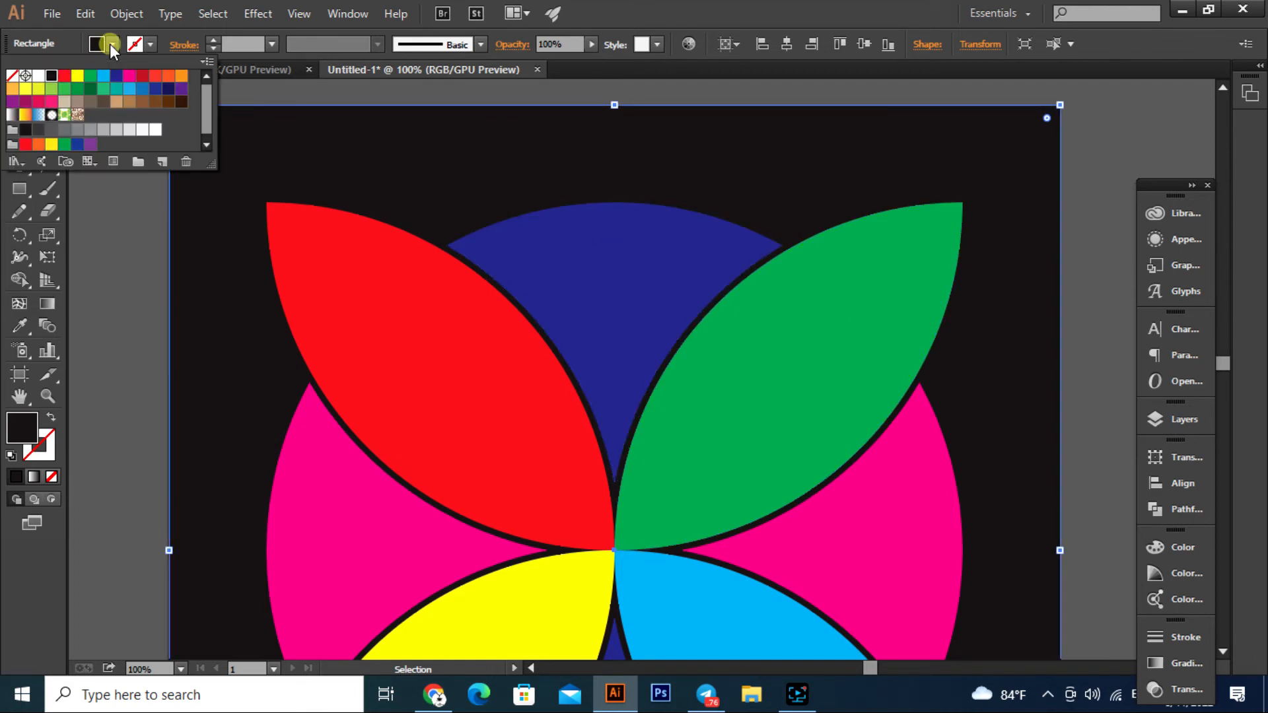
click(181, 76)
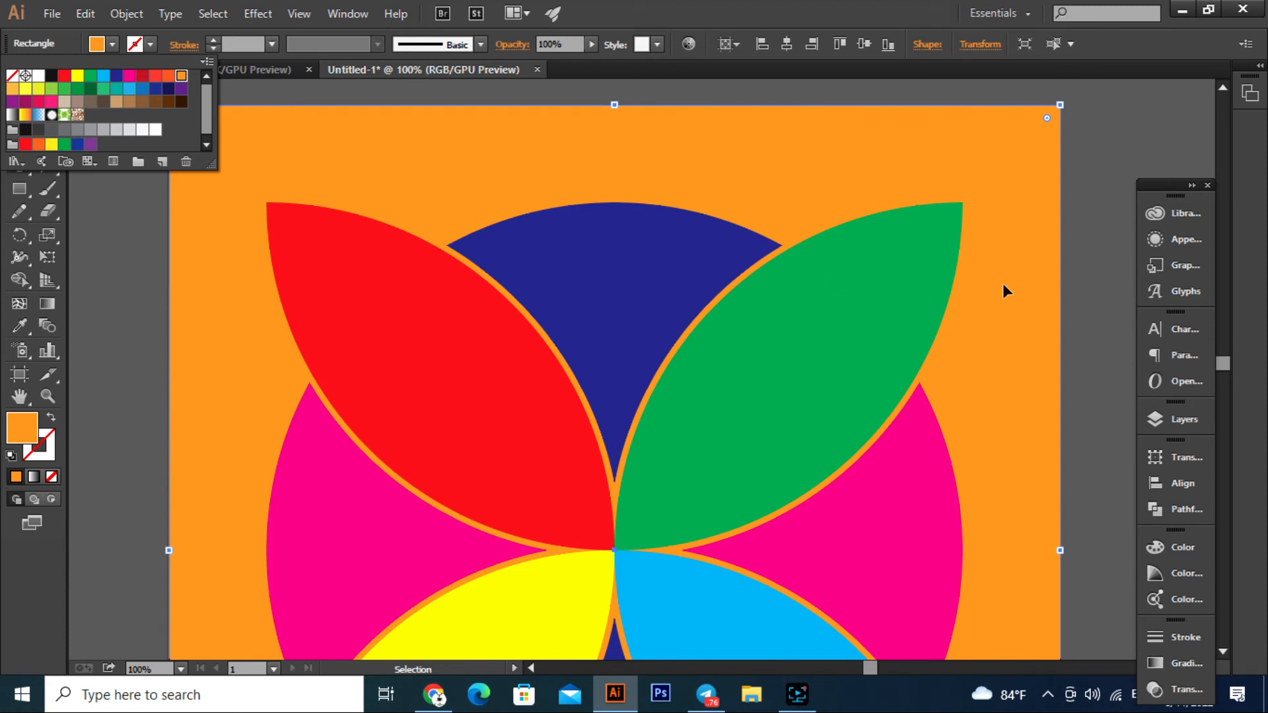
click(1096, 277)
key(ctrl+minus)
click(1039, 357)
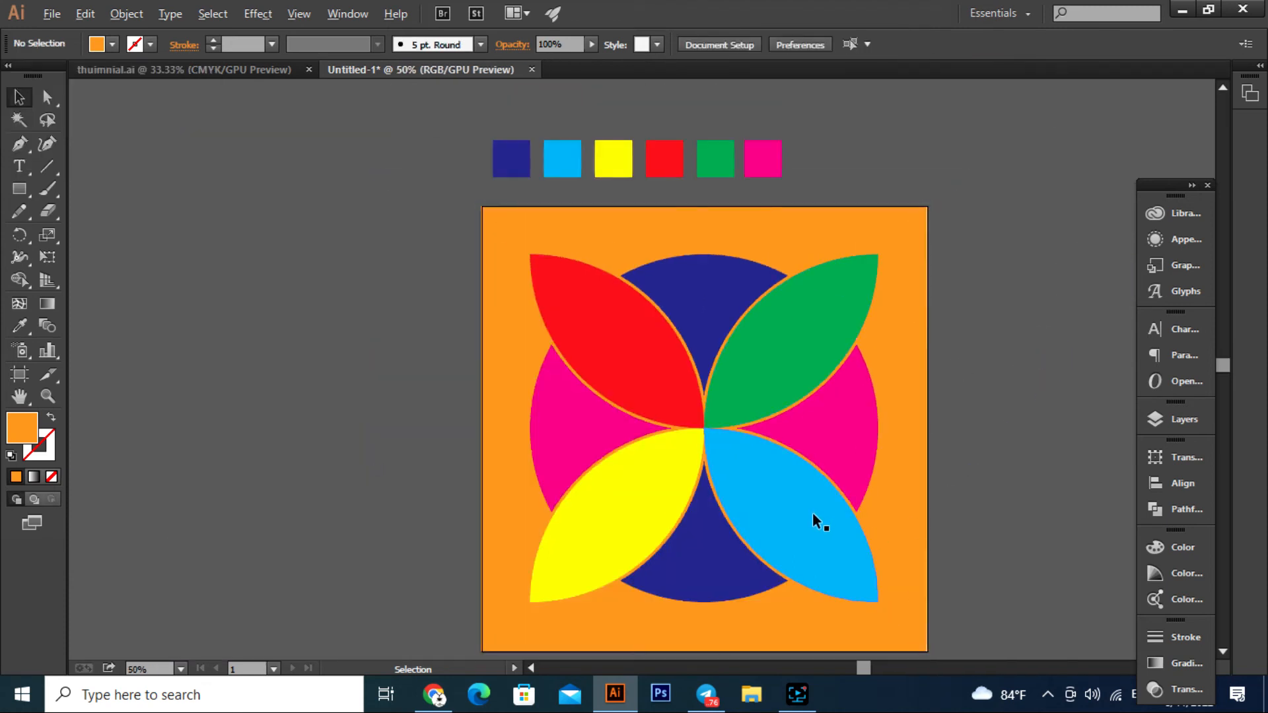
alt+scroll(813, 515, up, 2)
alt+scroll(715, 430, down, 1)
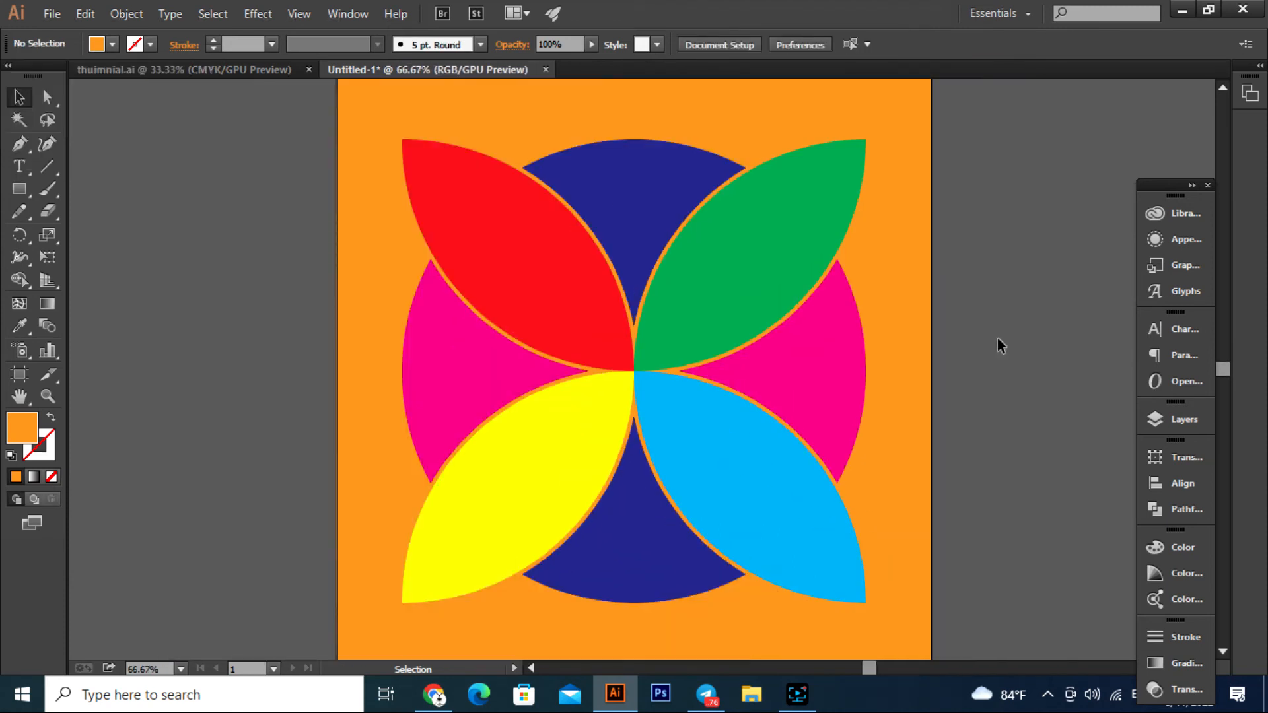
Apply a linear white-to-black gradient fill to the background rectangle.
click(914, 336)
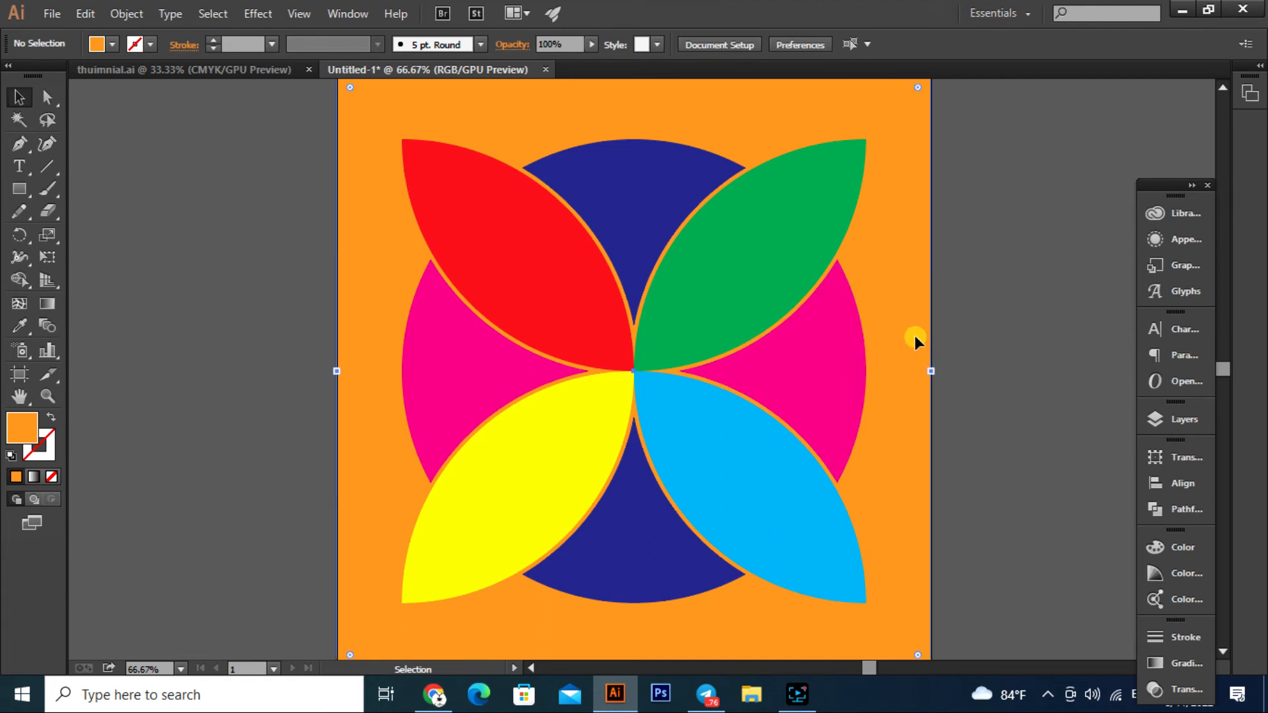
alt+scroll(853, 350, down, 1)
click(1176, 663)
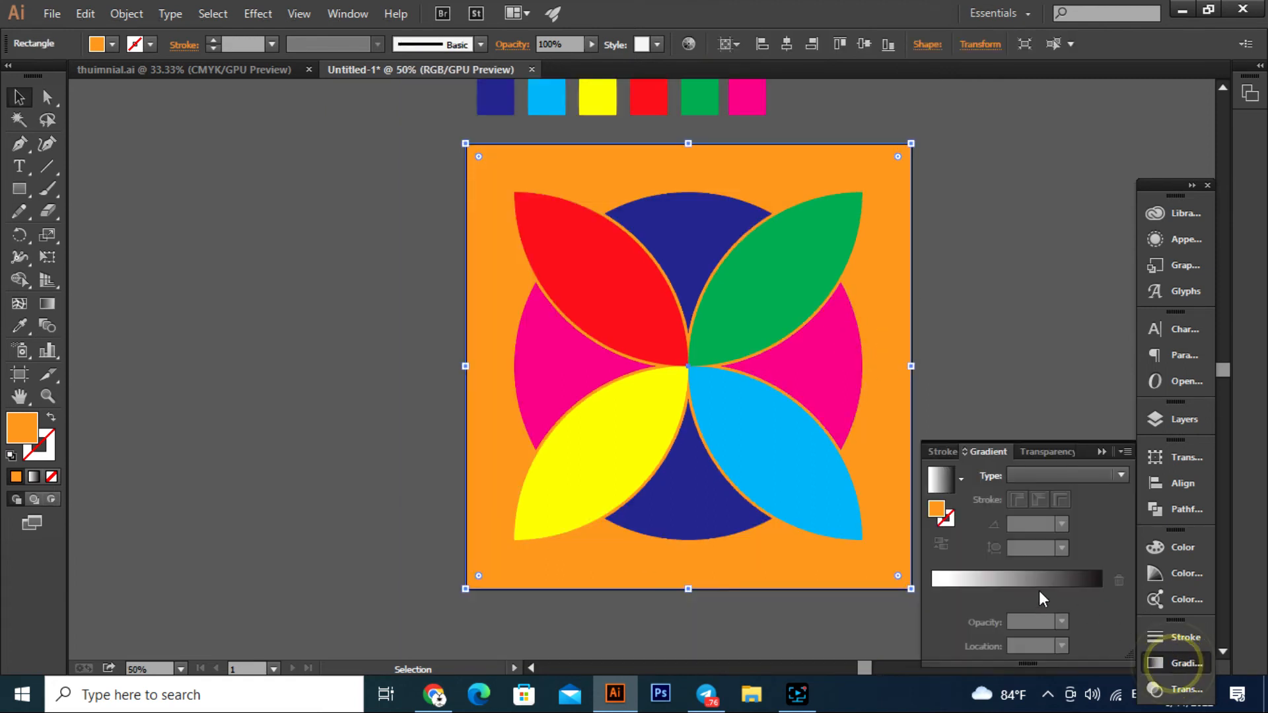
click(1012, 596)
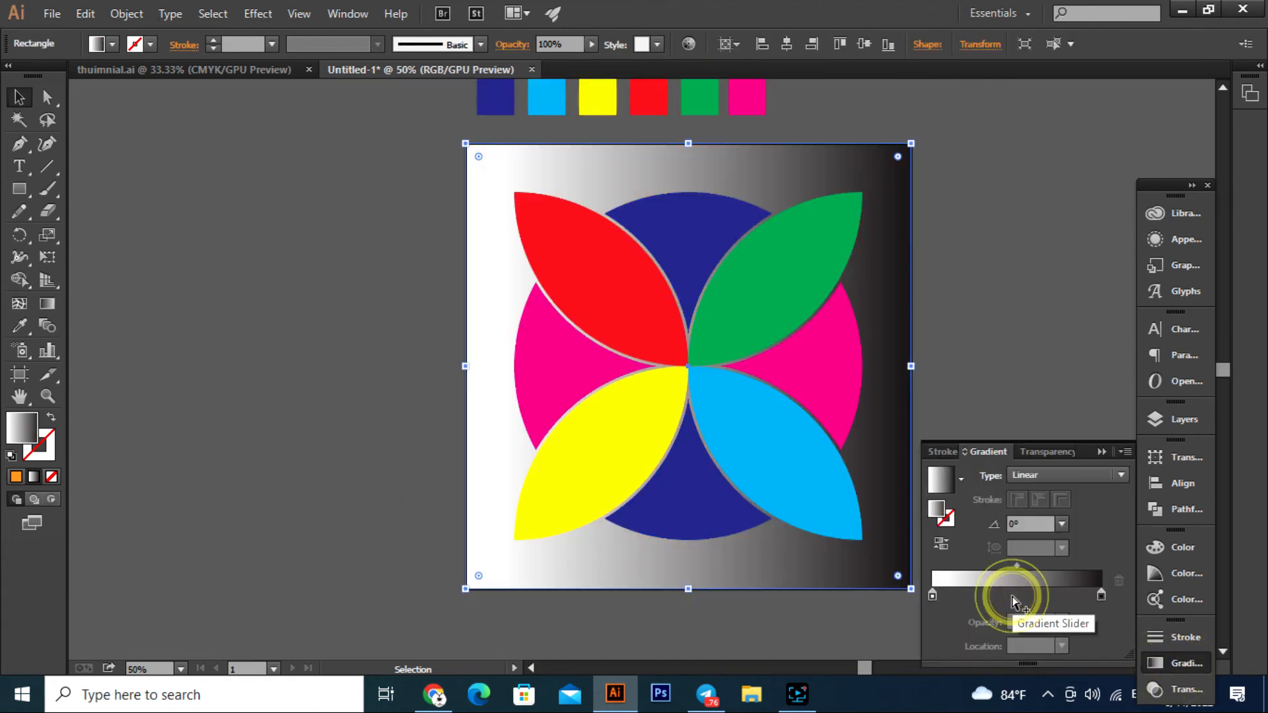
Switch the gradient's black end stop to RGB and make it bright green with a green value of 255.
click(1102, 595)
double_click(1101, 596)
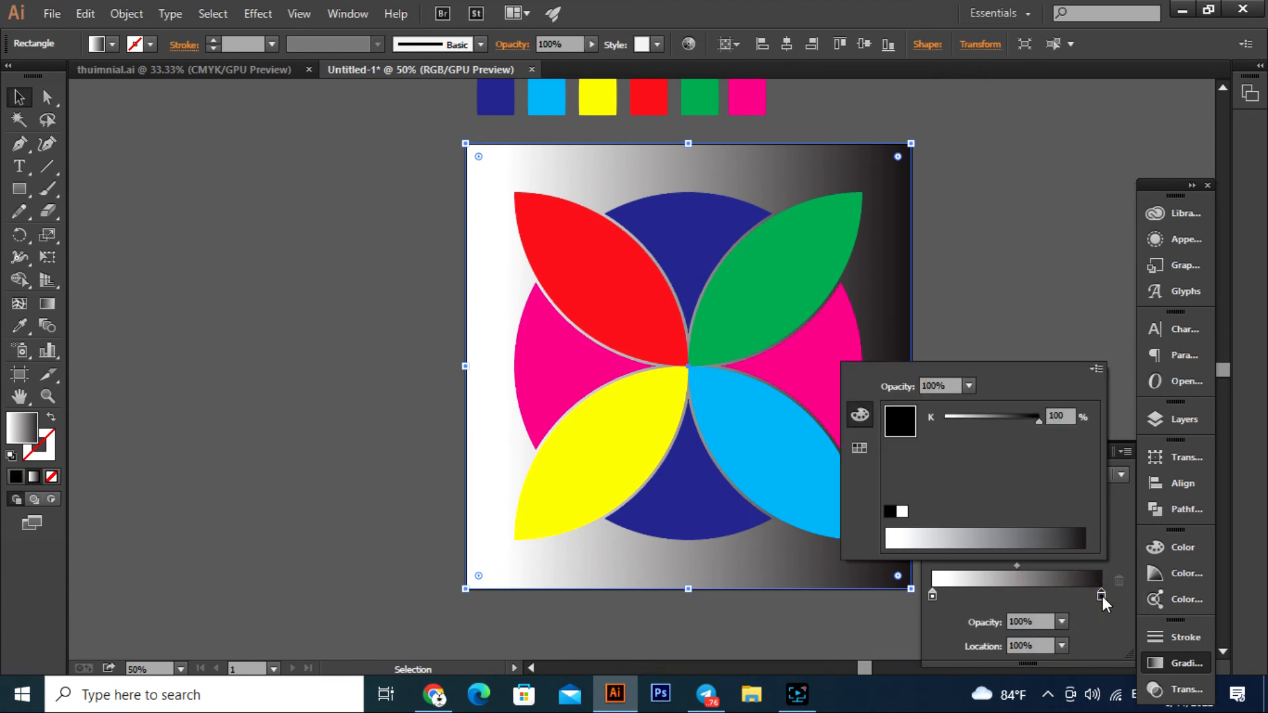
click(1097, 369)
click(1134, 393)
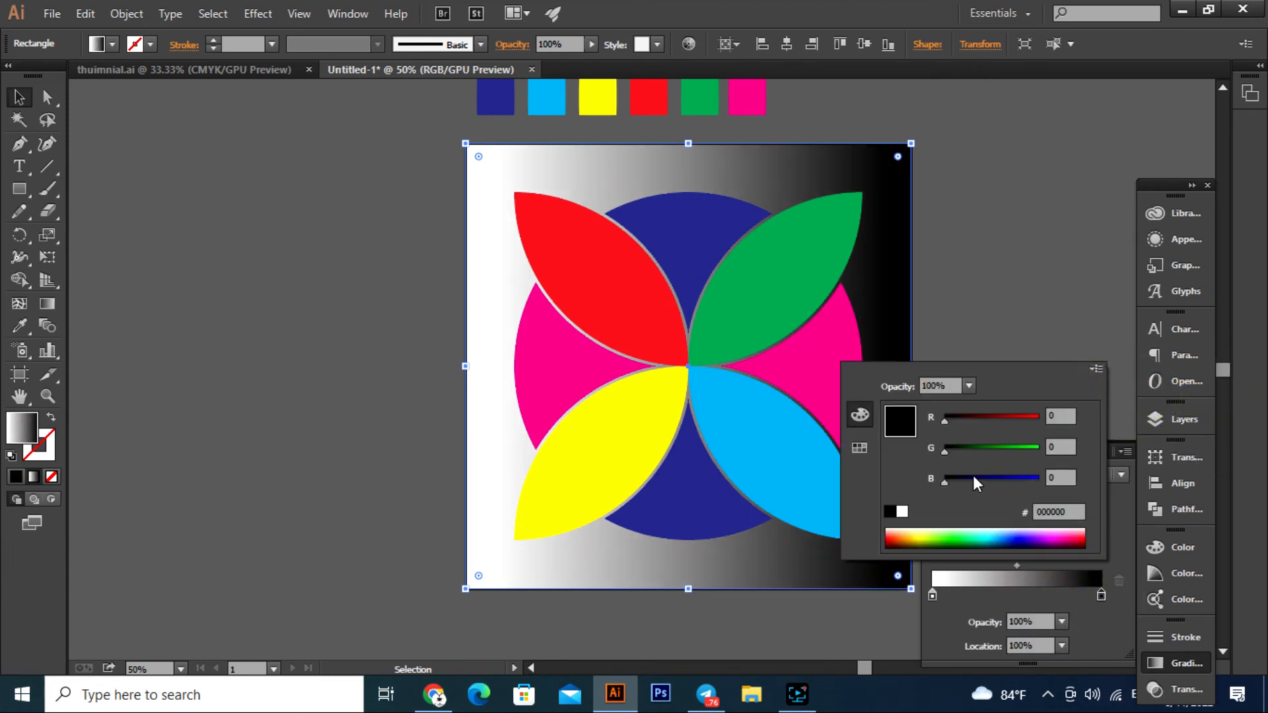
drag(946, 453, 1105, 461)
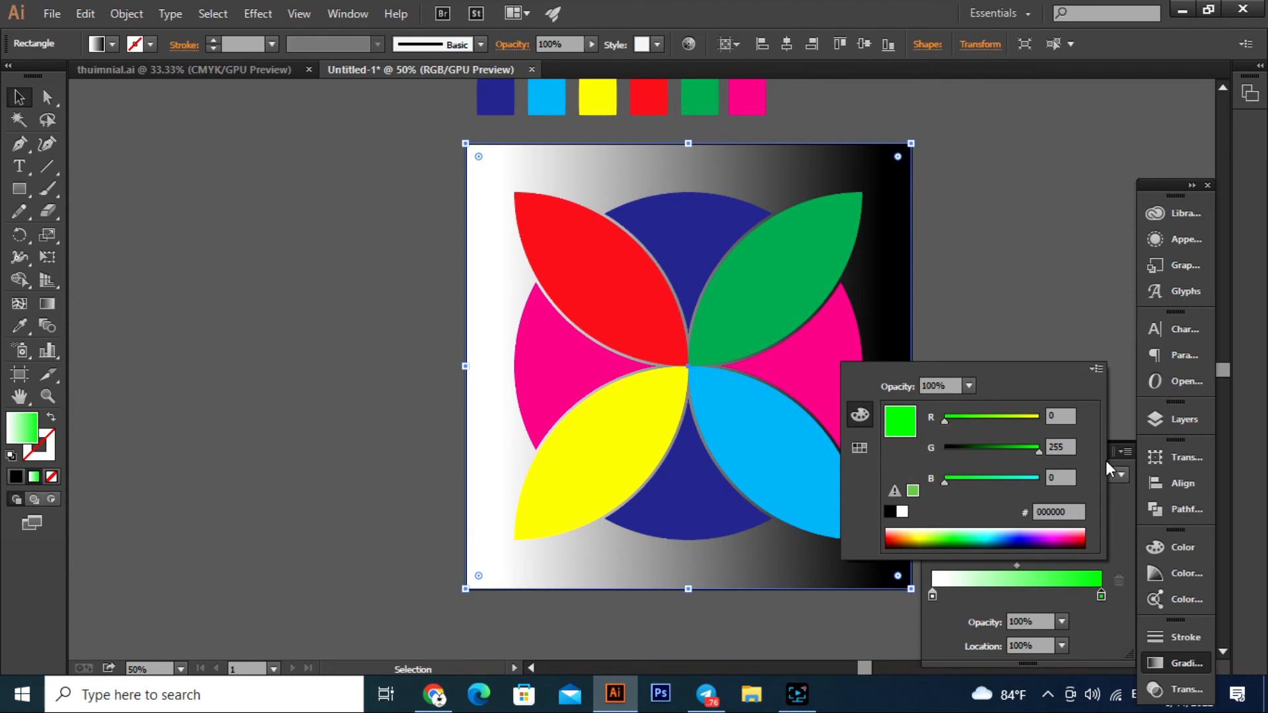
click(1026, 283)
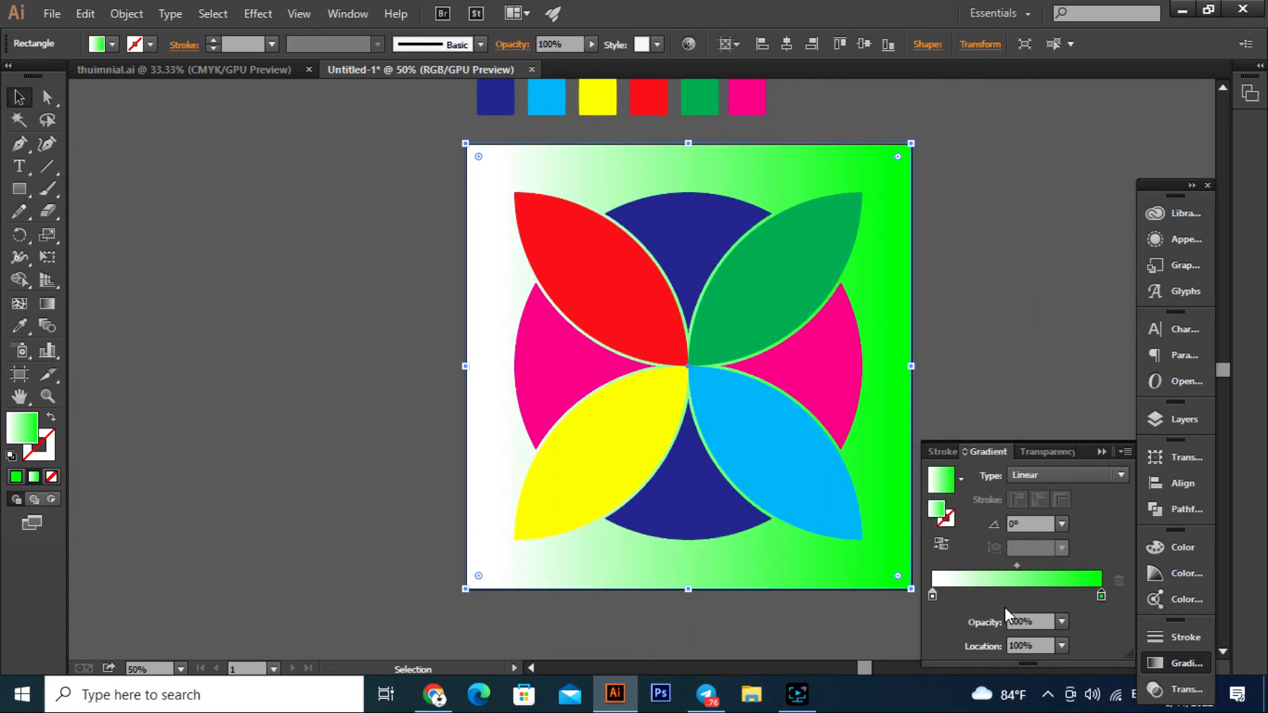
Change the gradient's white start stop to the orange swatch and deselect the background.
double_click(932, 595)
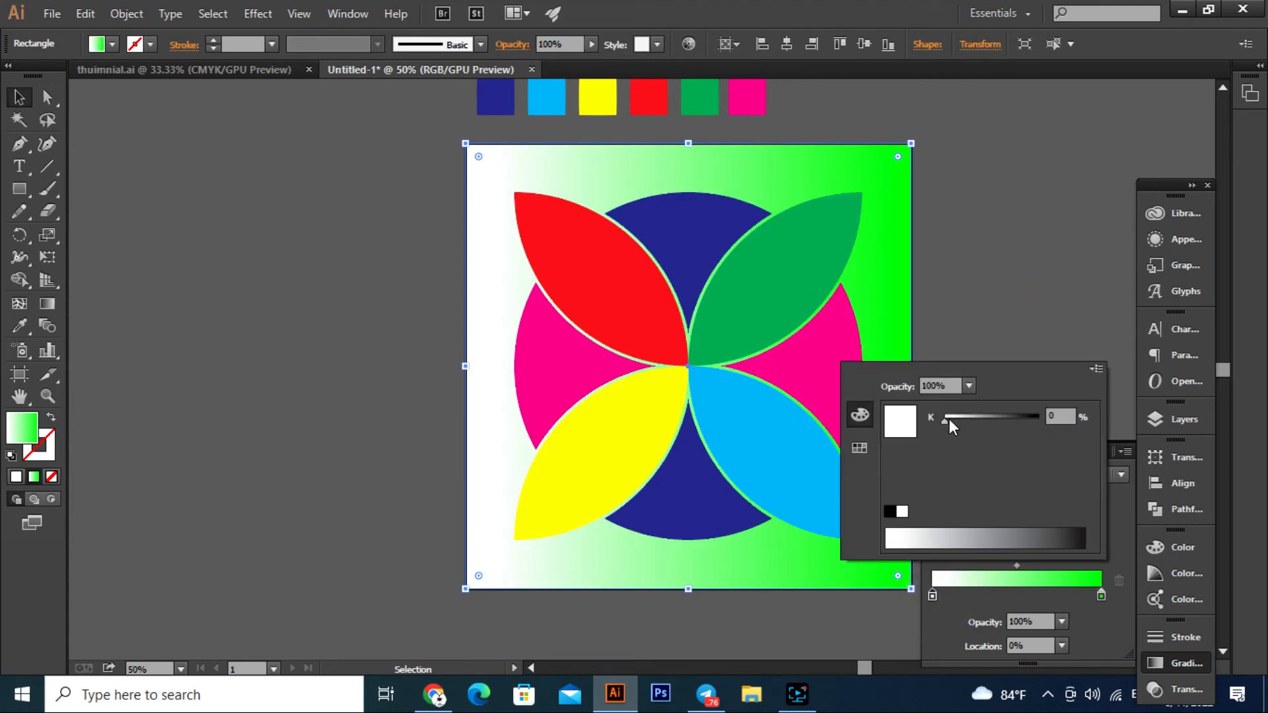
click(1095, 370)
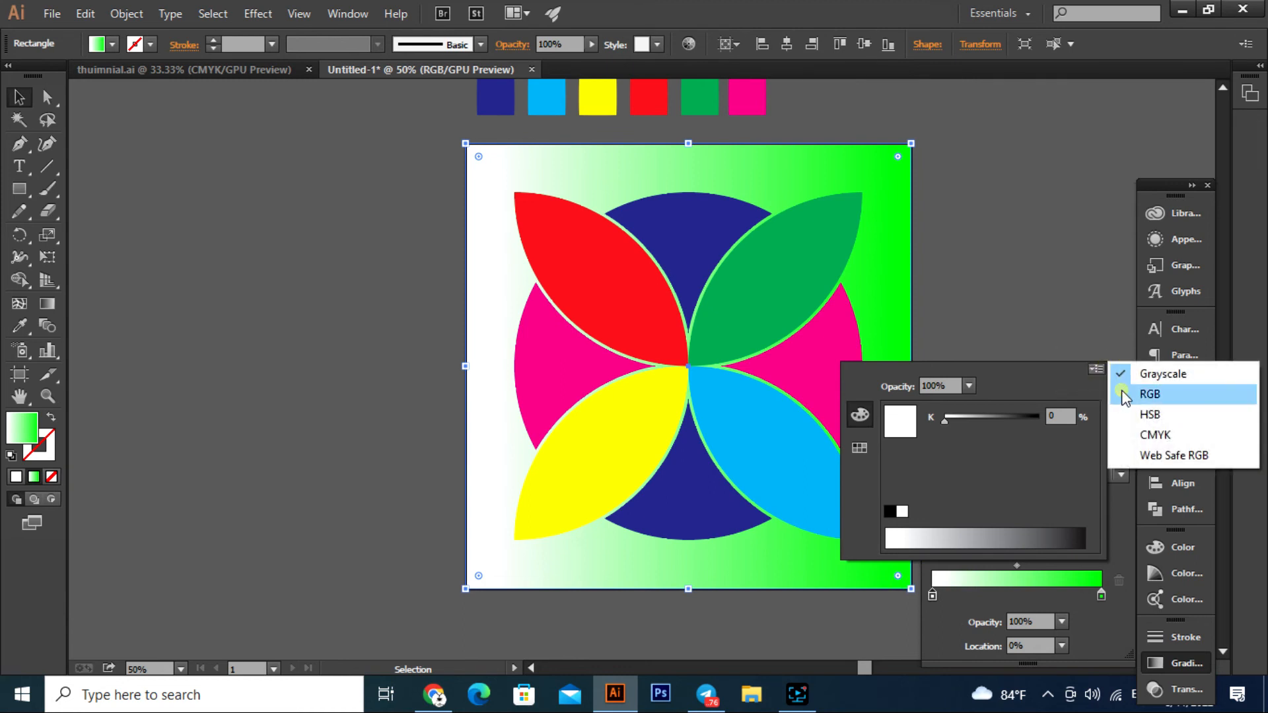
click(1126, 394)
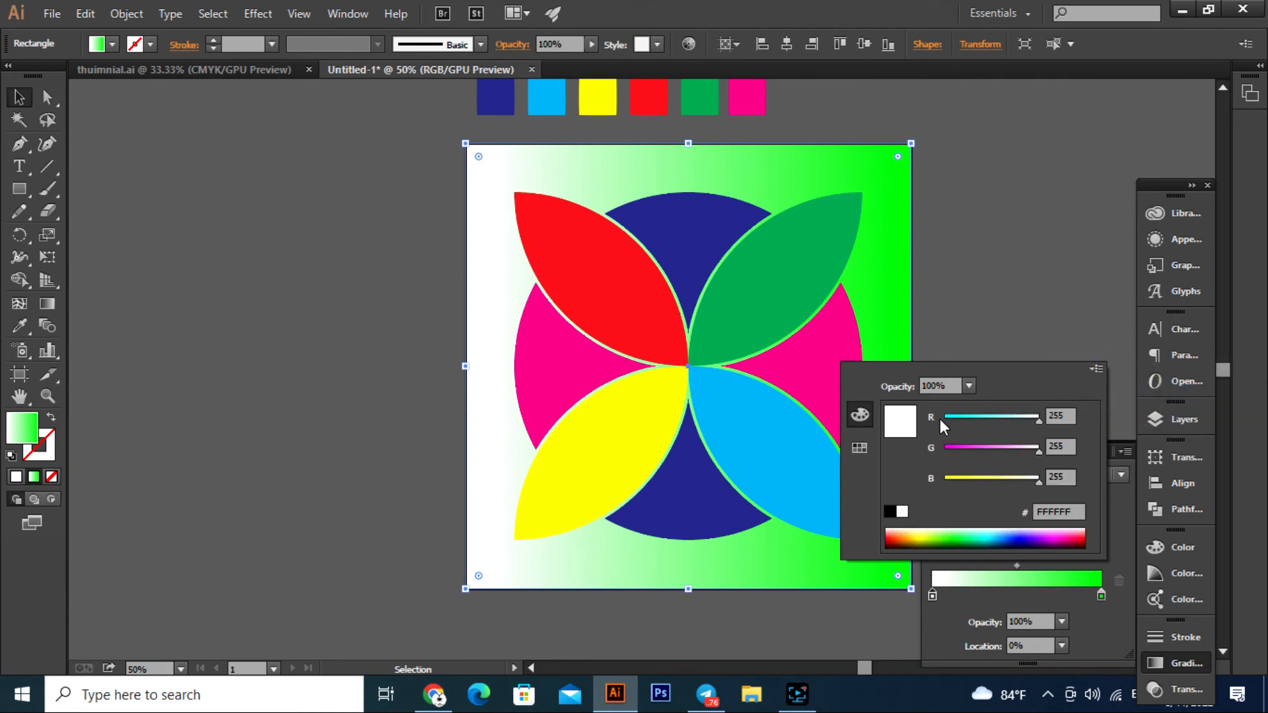
click(860, 449)
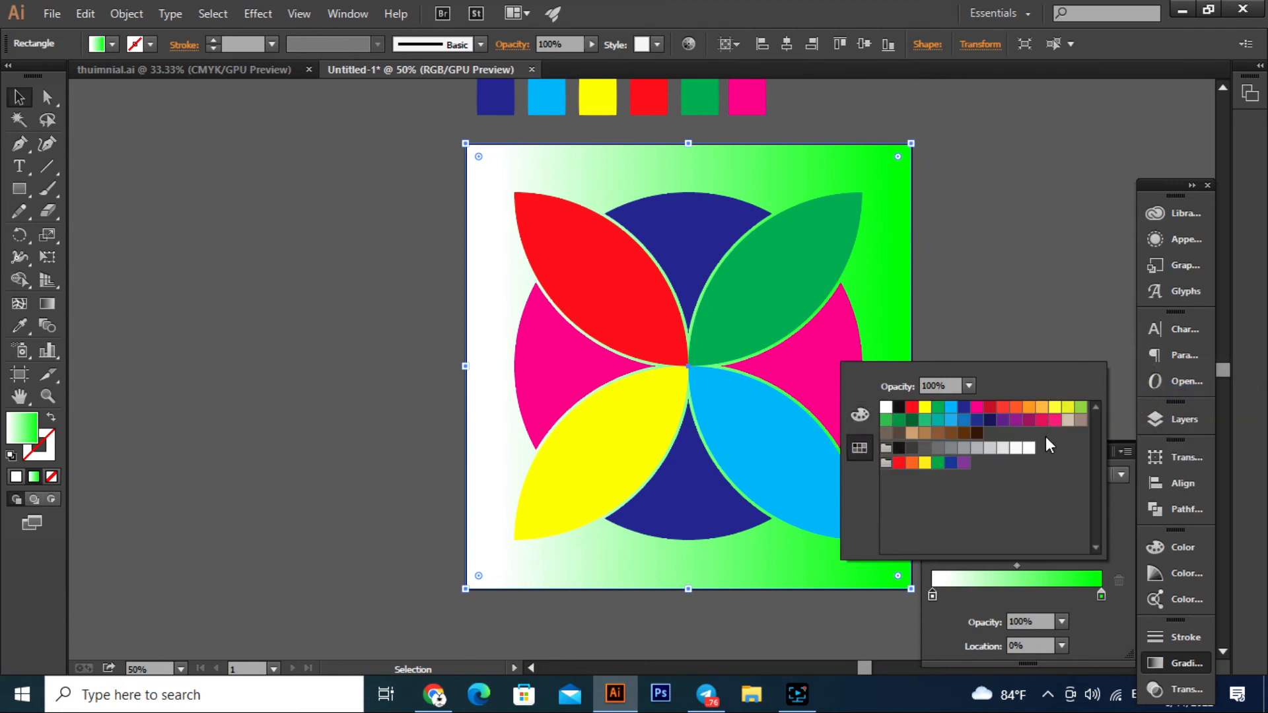
click(912, 463)
click(217, 360)
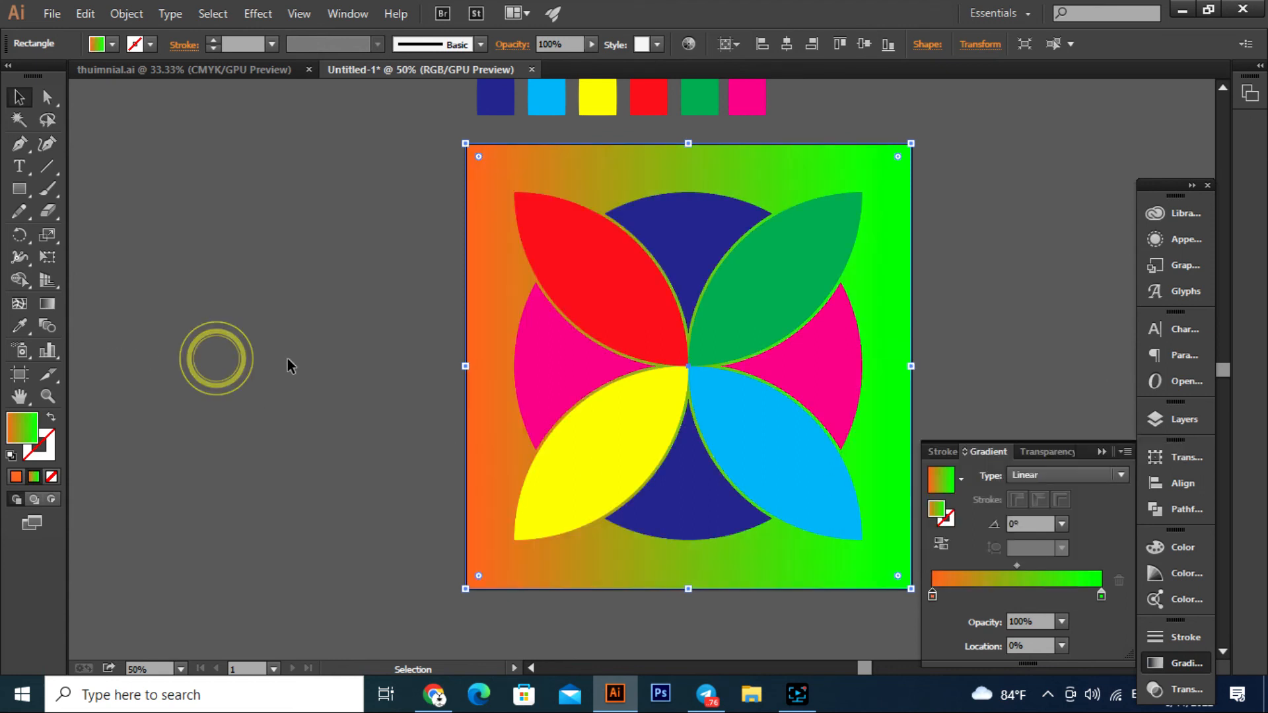
click(1028, 360)
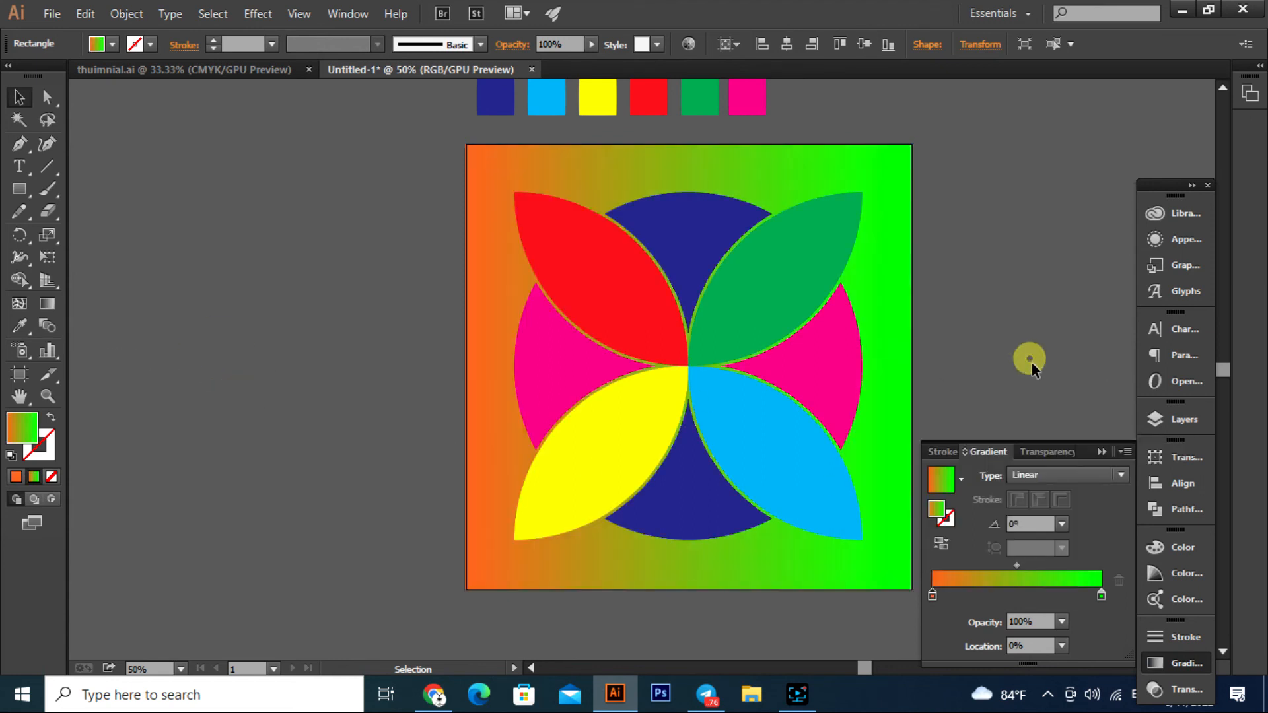
click(1102, 452)
click(1047, 433)
Examine the finished flower logo on its gradient background in full-screen view.
scroll(798, 418, up, 1)
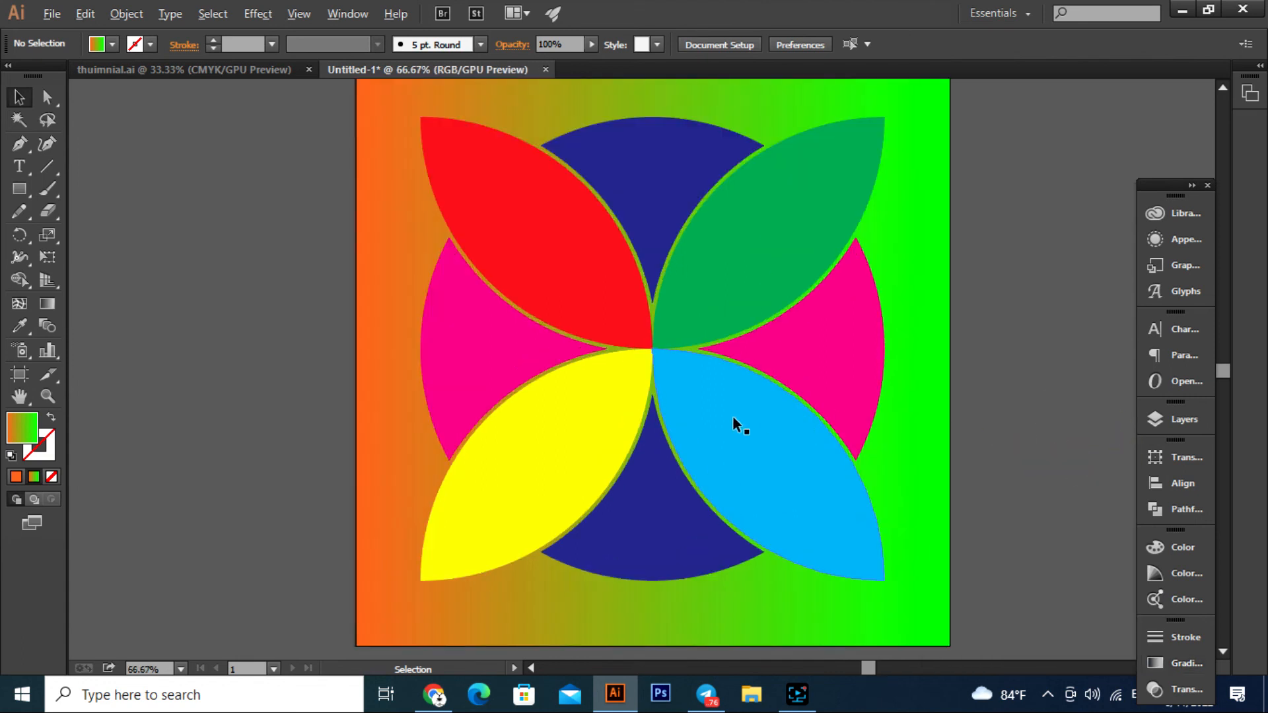
scroll(732, 415, down, 1)
scroll(972, 365, up, 1)
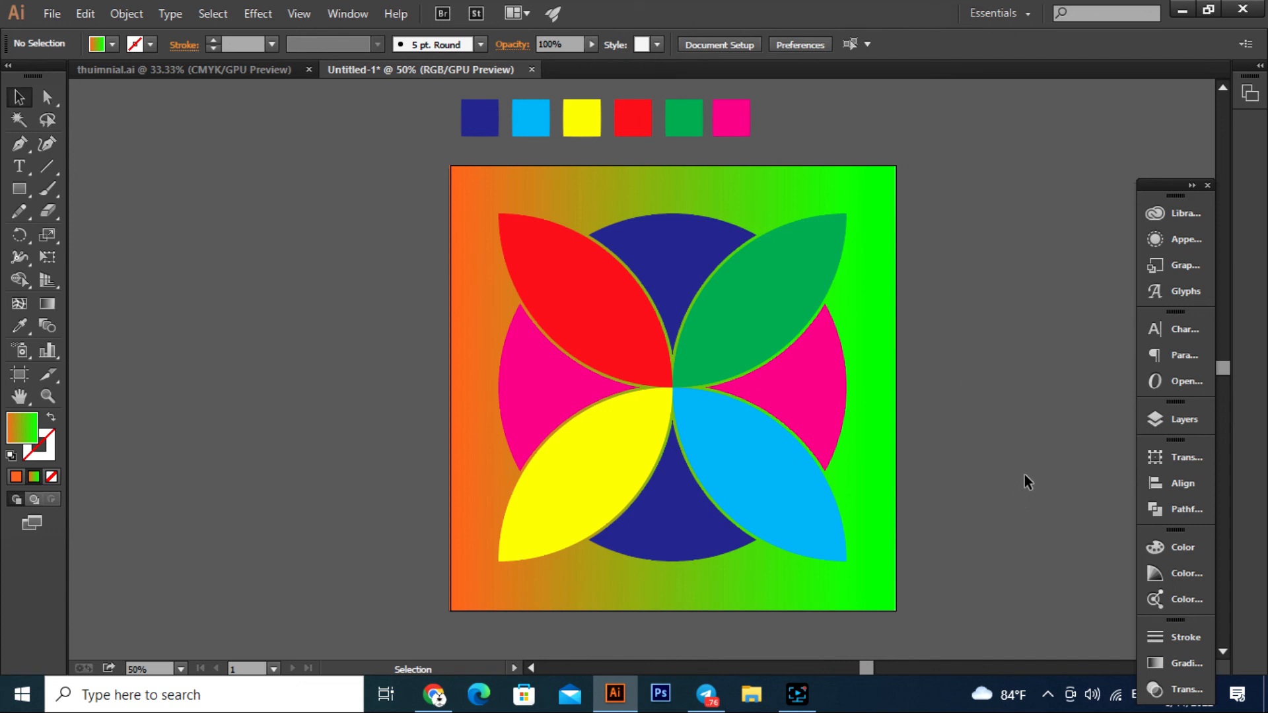
key(f)
key(f)
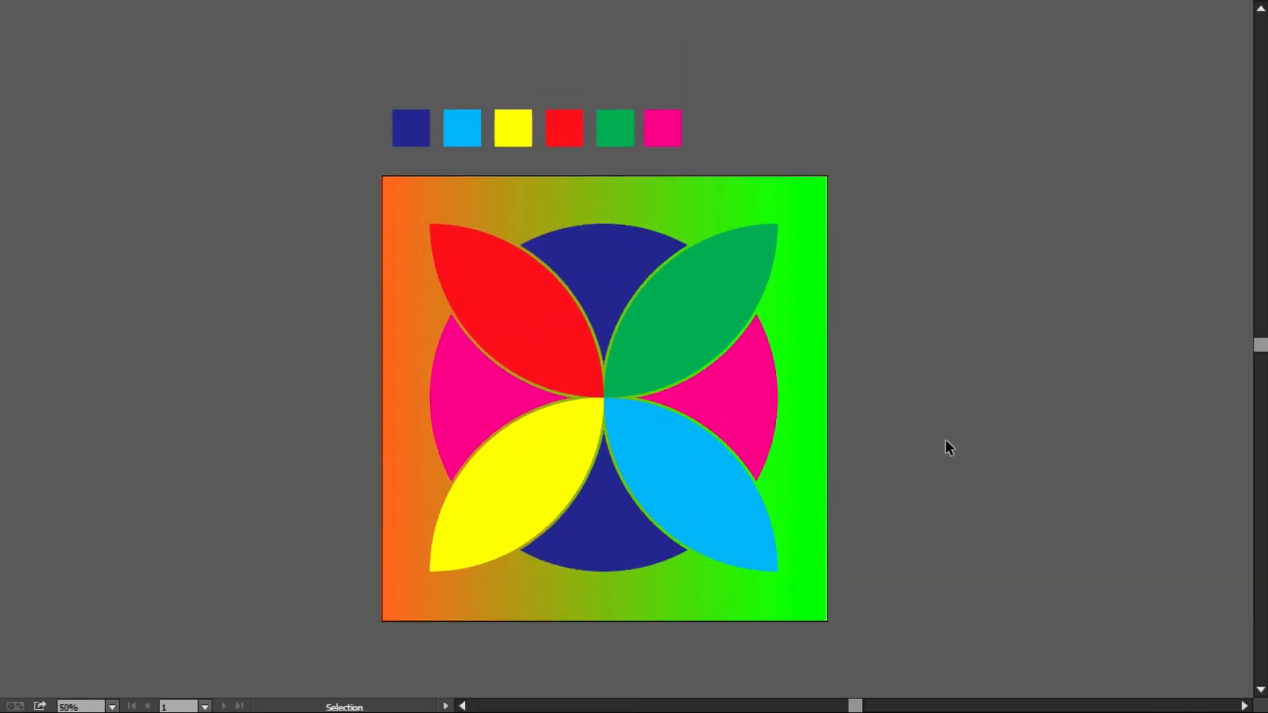
key(z)
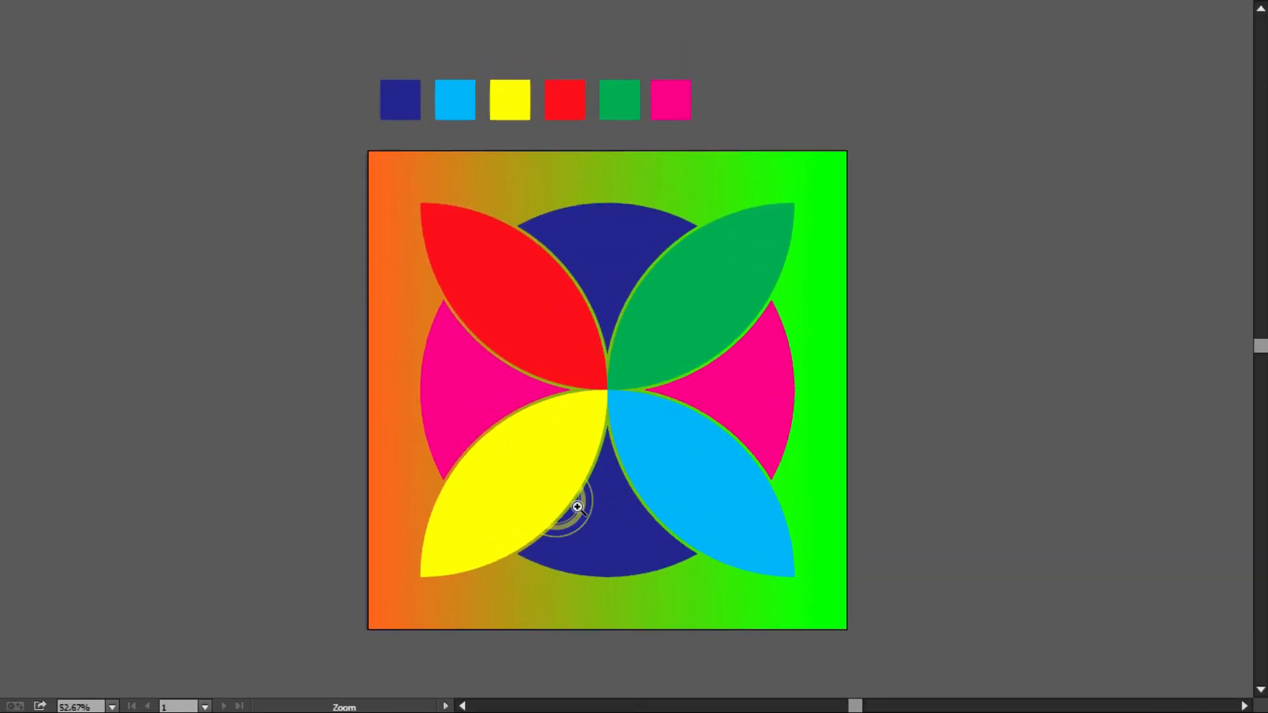